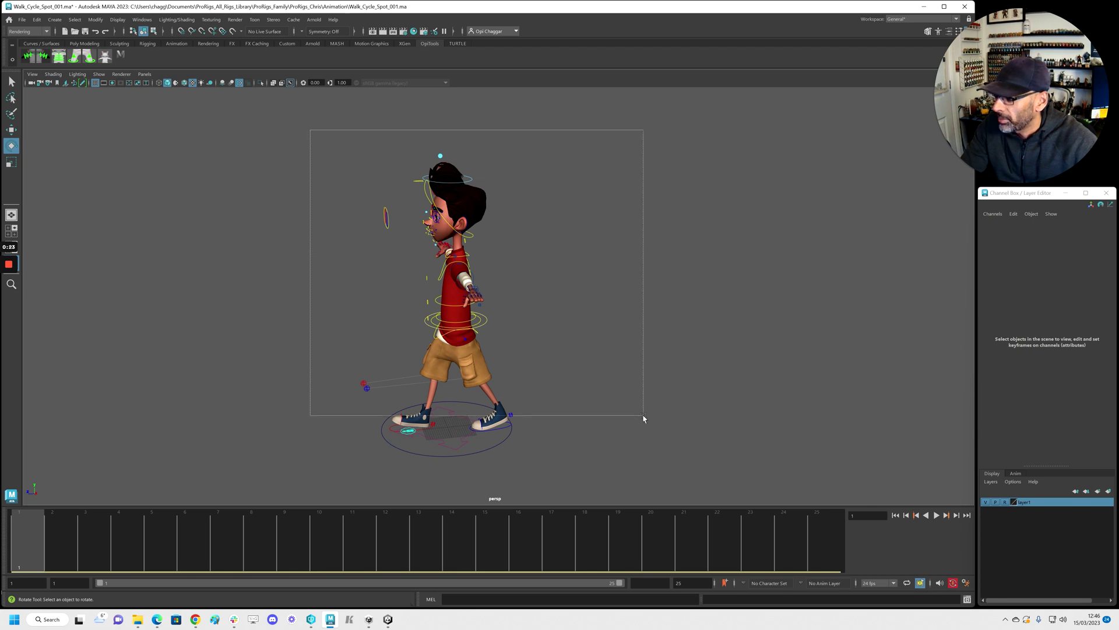
In the Graph Editor, give all the selected rig controls' keys from frame 4 to frame 22 flat tangents
{"action": "scroll", "coordinate": [544, 295], "scroll_direction": "down", "scroll_amount": 2}
{"action": "right_click_drag", "start_coordinate": [563, 294], "coordinate": [541, 297], "text": "alt"}
{"action": "middle_click_drag", "start_coordinate": [541, 296], "coordinate": [565, 340], "text": "alt"}
{"action": "right_click_drag", "start_coordinate": [565, 340], "coordinate": [552, 332], "text": "alt"}
{"action": "left_click_drag", "start_coordinate": [552, 332], "coordinate": [562, 325], "text": "alt"}
{"action": "middle_click_drag", "start_coordinate": [561, 330], "coordinate": [548, 348], "text": "alt"}
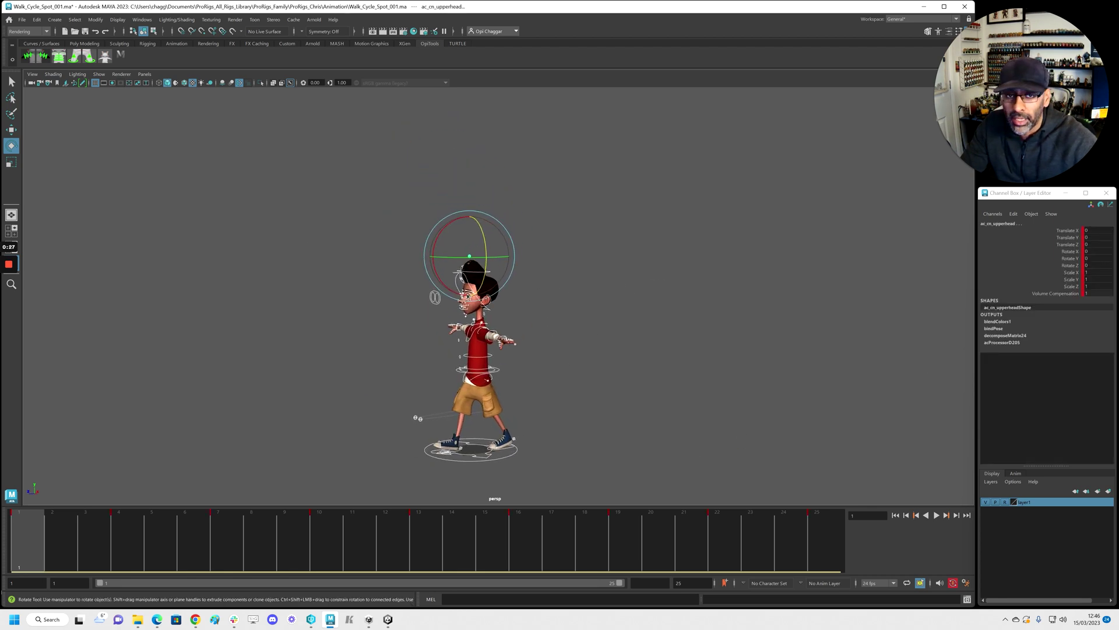
{"action": "left_click_drag", "start_coordinate": [1118, 48], "coordinate": [213, 49]}
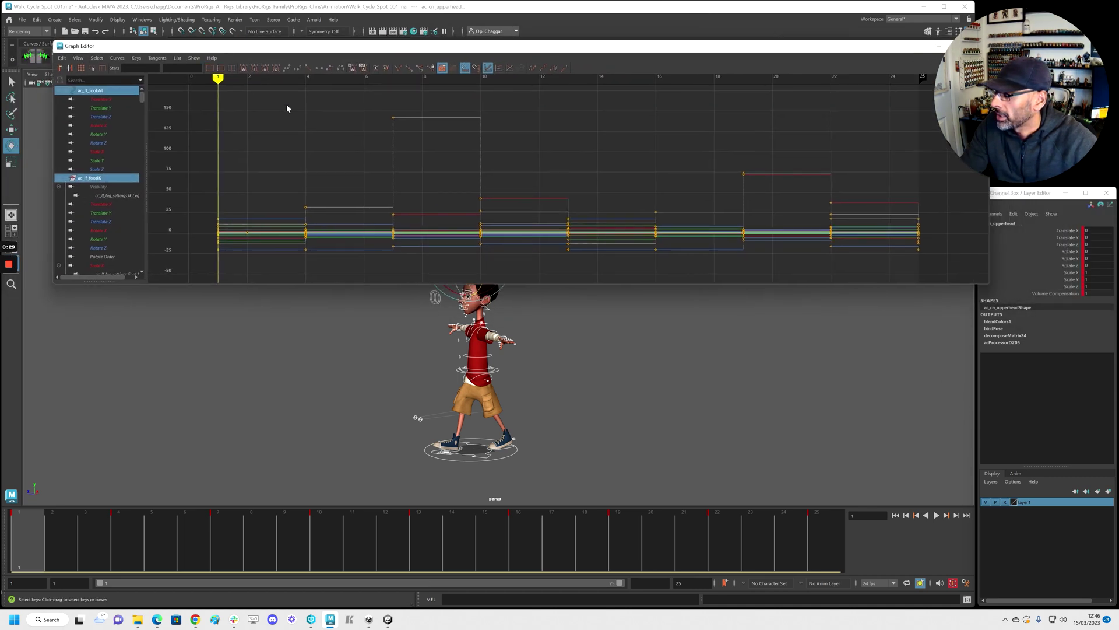
{"action": "key", "text": "a"}
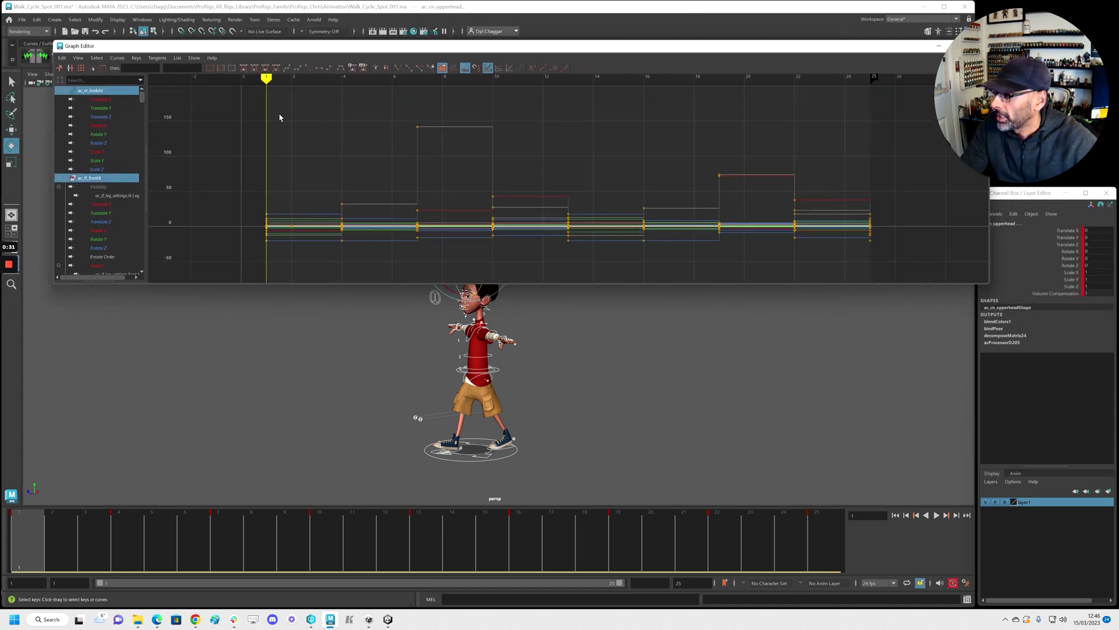
{"action": "left_click_drag", "start_coordinate": [272, 97], "coordinate": [844, 266]}
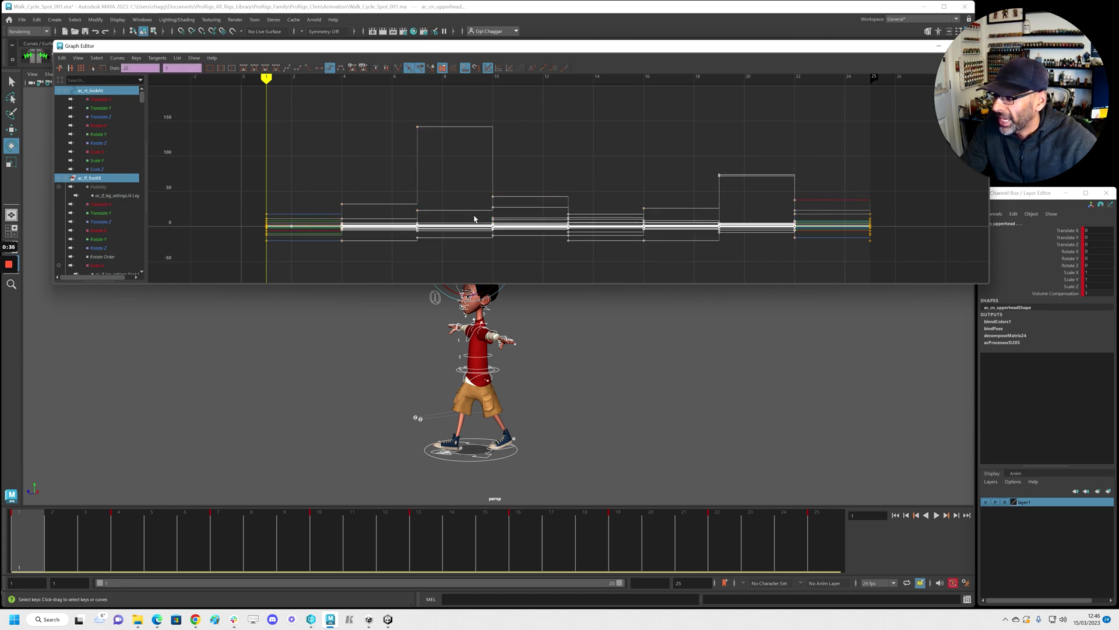
{"action": "left_click", "coordinate": [320, 70]}
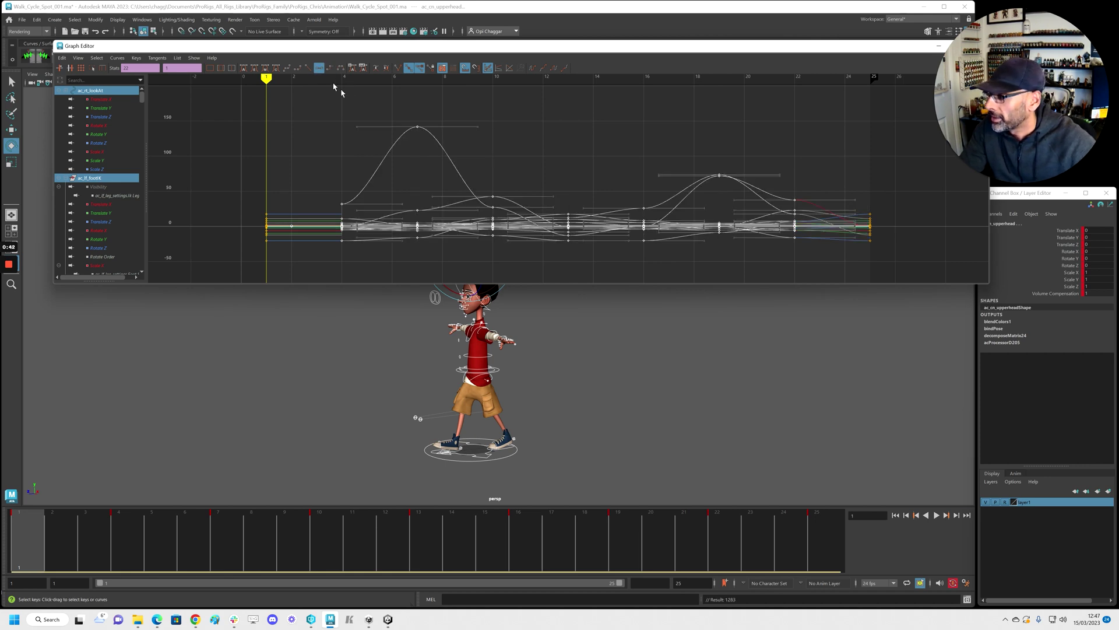
Select the upper-body controls and change their keys from frame 7 to frame 22 to spline tangents
{"action": "left_click", "coordinate": [321, 128]}
{"action": "left_click_drag", "start_coordinate": [592, 392], "coordinate": [500, 395], "text": "alt"}
{"action": "left_click", "coordinate": [528, 416]}
{"action": "left_click_drag", "start_coordinate": [375, 301], "coordinate": [541, 429]}
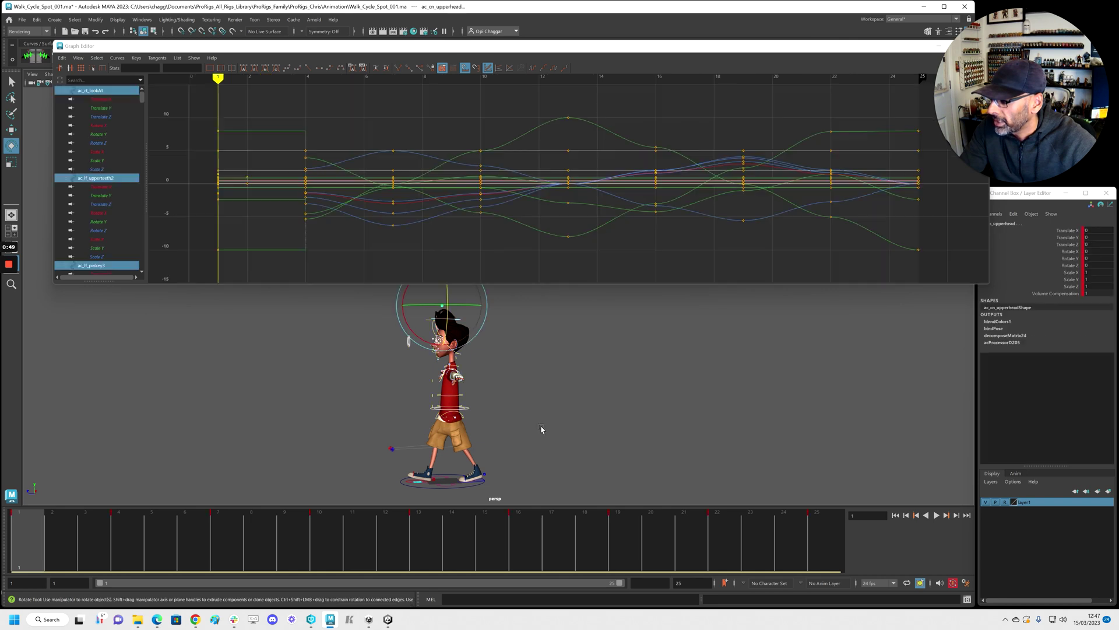
{"action": "left_click_drag", "start_coordinate": [330, 98], "coordinate": [863, 261]}
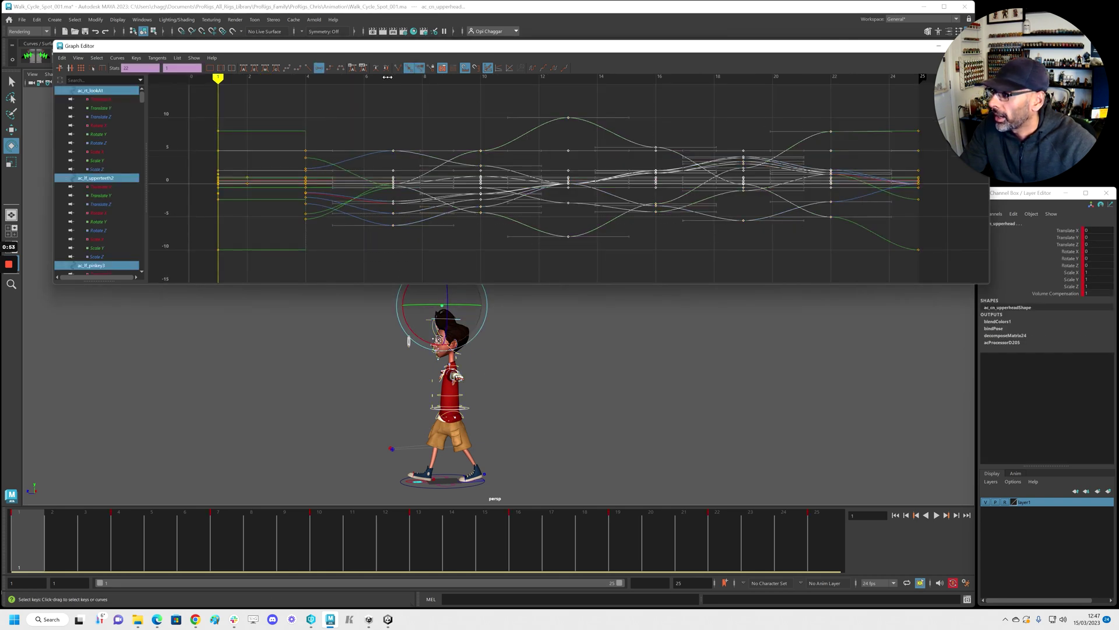
{"action": "left_click", "coordinate": [298, 70]}
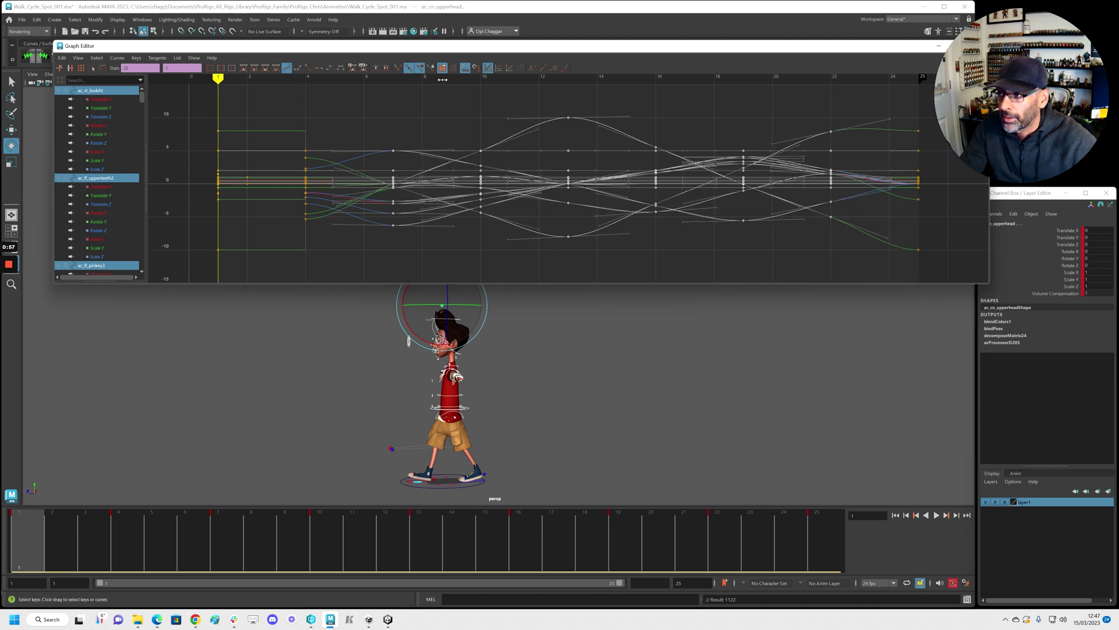
{"action": "left_click_drag", "start_coordinate": [353, 49], "coordinate": [1118, 81]}
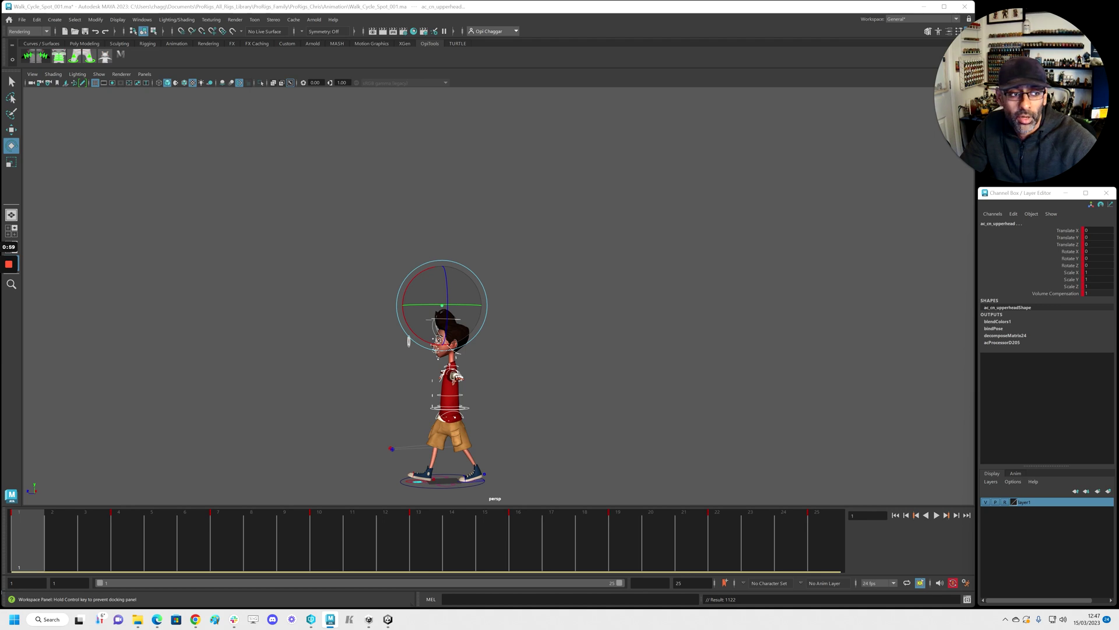
Deselect the controls and play the walk cycle in the perspective view to examine the leg motion
{"action": "left_click", "coordinate": [545, 380]}
{"action": "key", "text": "f"}
{"action": "middle_click_drag", "start_coordinate": [491, 377], "coordinate": [518, 308], "text": "alt"}
{"action": "right_click_drag", "start_coordinate": [517, 309], "coordinate": [599, 319], "text": "alt"}
{"action": "middle_click_drag", "start_coordinate": [599, 319], "coordinate": [592, 350], "text": "alt"}
{"action": "left_click_drag", "start_coordinate": [592, 350], "coordinate": [592, 347], "text": "alt"}
{"action": "right_click_drag", "start_coordinate": [592, 347], "coordinate": [613, 353], "text": "alt"}
{"action": "left_click_drag", "start_coordinate": [612, 352], "coordinate": [615, 367], "text": "alt"}
{"action": "key", "text": "alt+v"}
{"action": "right_click_drag", "start_coordinate": [649, 359], "coordinate": [608, 351], "text": "alt"}
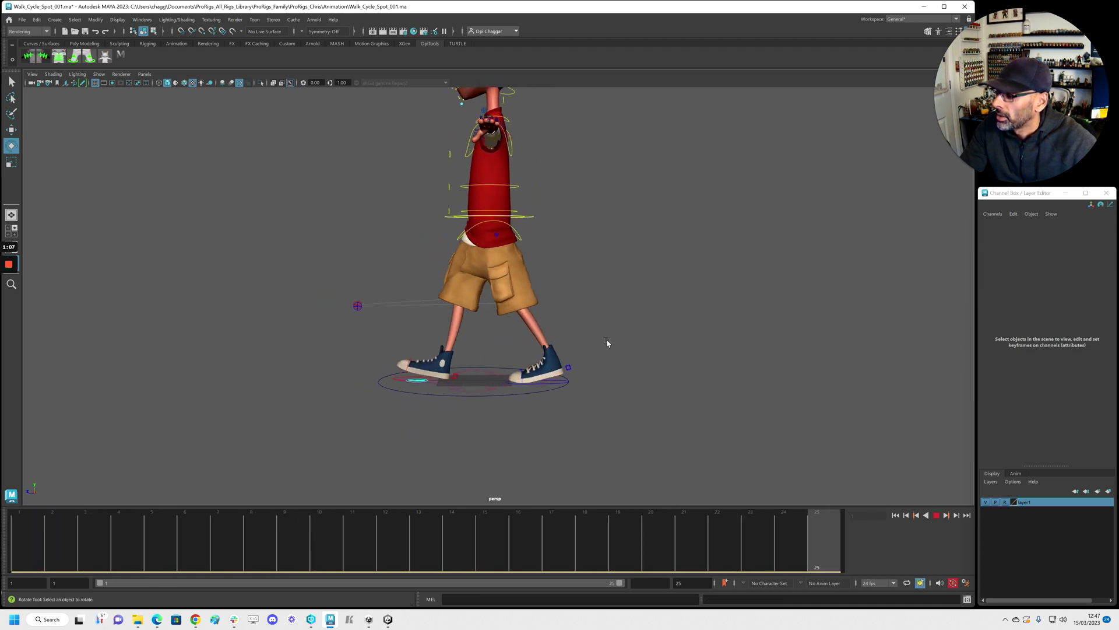
{"action": "key", "text": "alt+v"}
Switch to the side view and scrub to frame 17 to examine the feet up close
{"action": "key", "text": "space"}
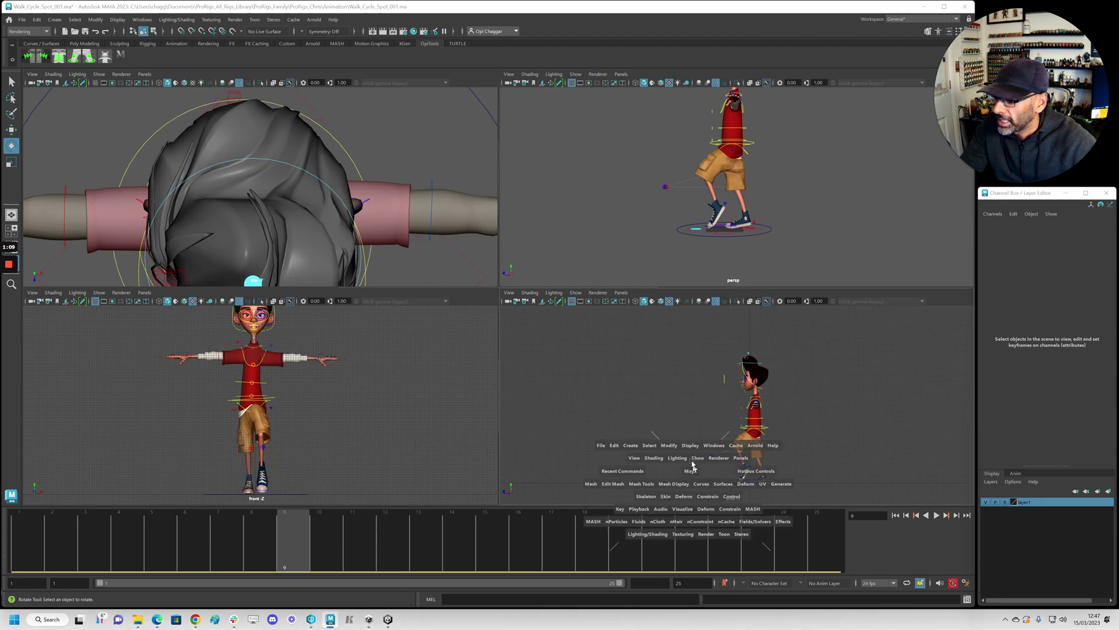
{"action": "key", "text": "space"}
{"action": "scroll", "coordinate": [459, 300], "scroll_direction": "up", "scroll_amount": 6}
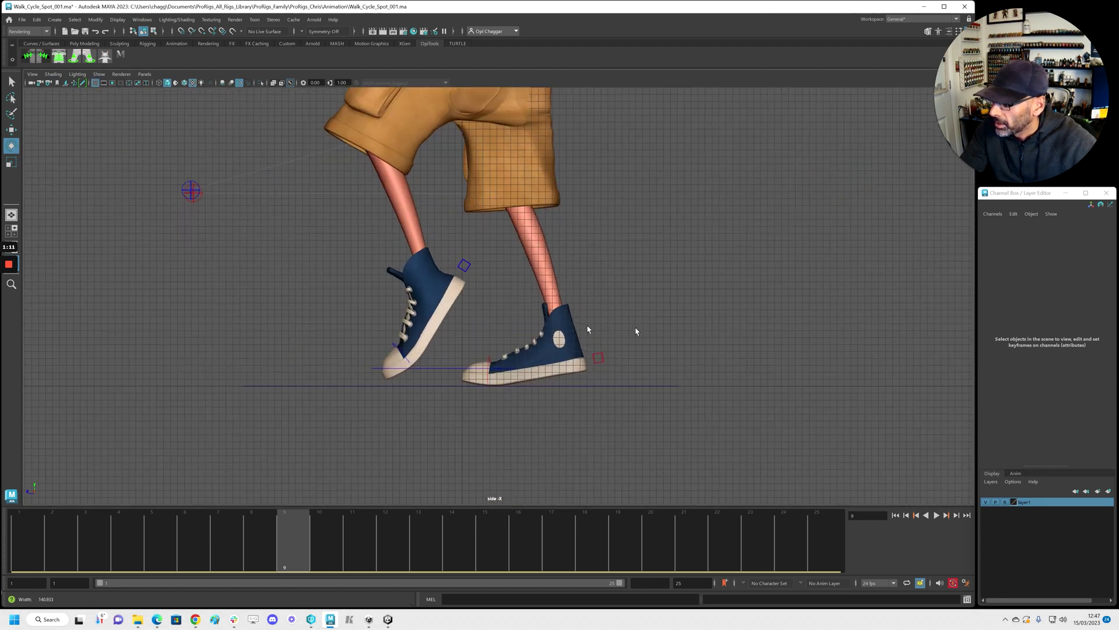
{"action": "key", "text": "alt+v"}
{"action": "left_click_drag", "start_coordinate": [153, 549], "coordinate": [554, 554]}
Select the right foot IK control and change its keys to spline tangents in the Graph Editor
{"action": "left_click", "coordinate": [648, 395]}
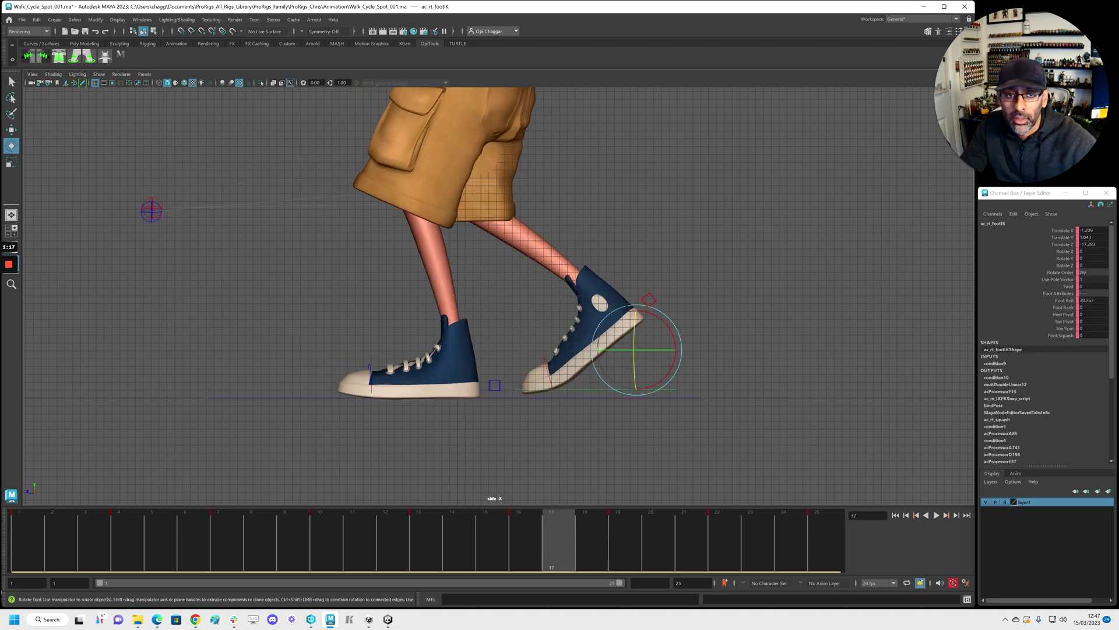
{"action": "left_click_drag", "start_coordinate": [1118, 129], "coordinate": [274, 120]}
{"action": "left_click_drag", "start_coordinate": [236, 164], "coordinate": [857, 342]}
{"action": "middle_click", "coordinate": [639, 104]}
{"action": "left_click_drag", "start_coordinate": [562, 120], "coordinate": [1118, 245]}
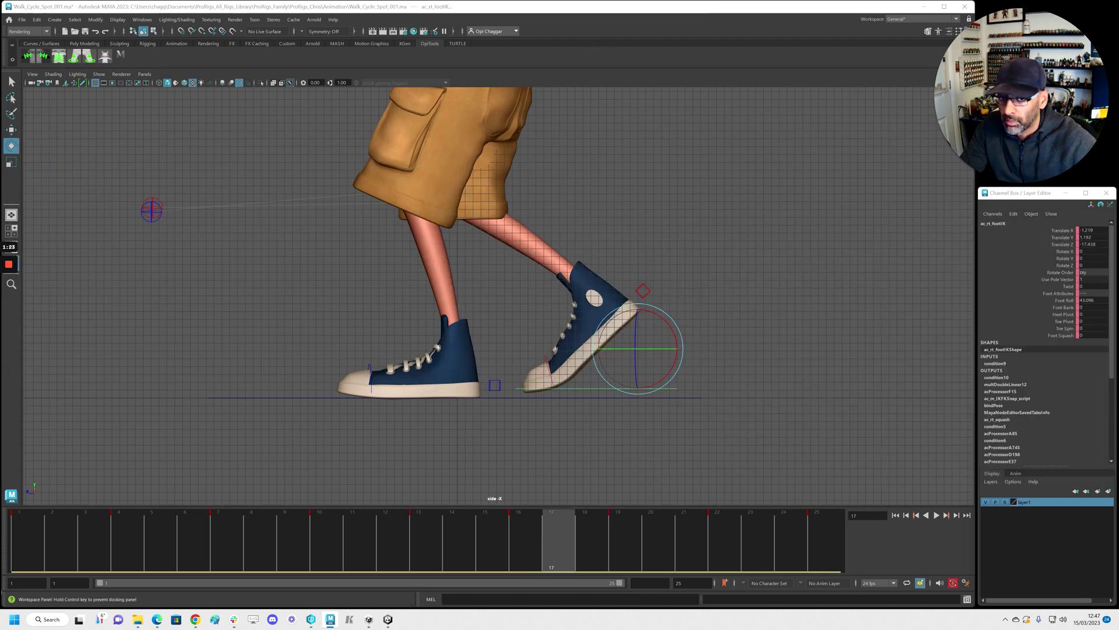
Play and scrub the walk cycle in the side view to check how the feet move through each step
{"action": "key", "text": "alt+v"}
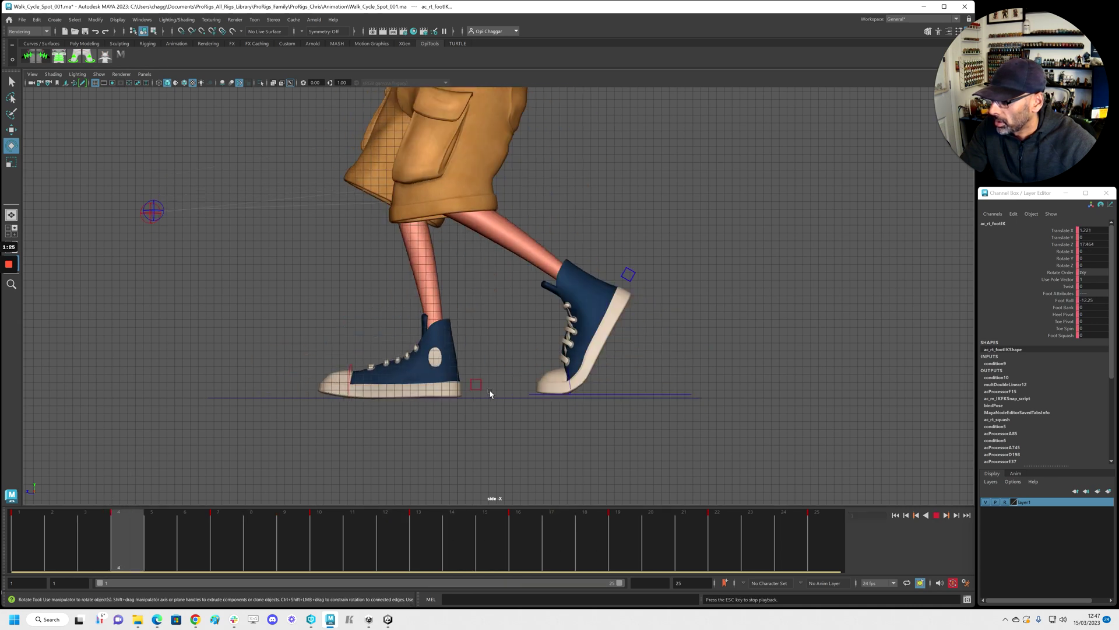
{"action": "left_click_drag", "start_coordinate": [408, 548], "coordinate": [592, 534]}
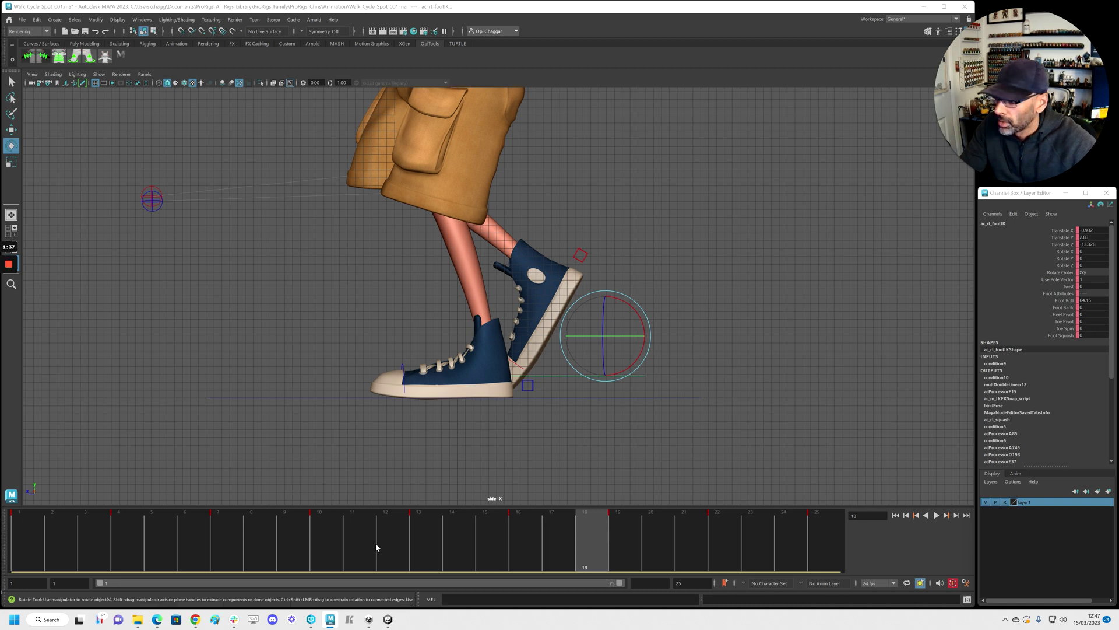
{"action": "key", "text": "alt+v"}
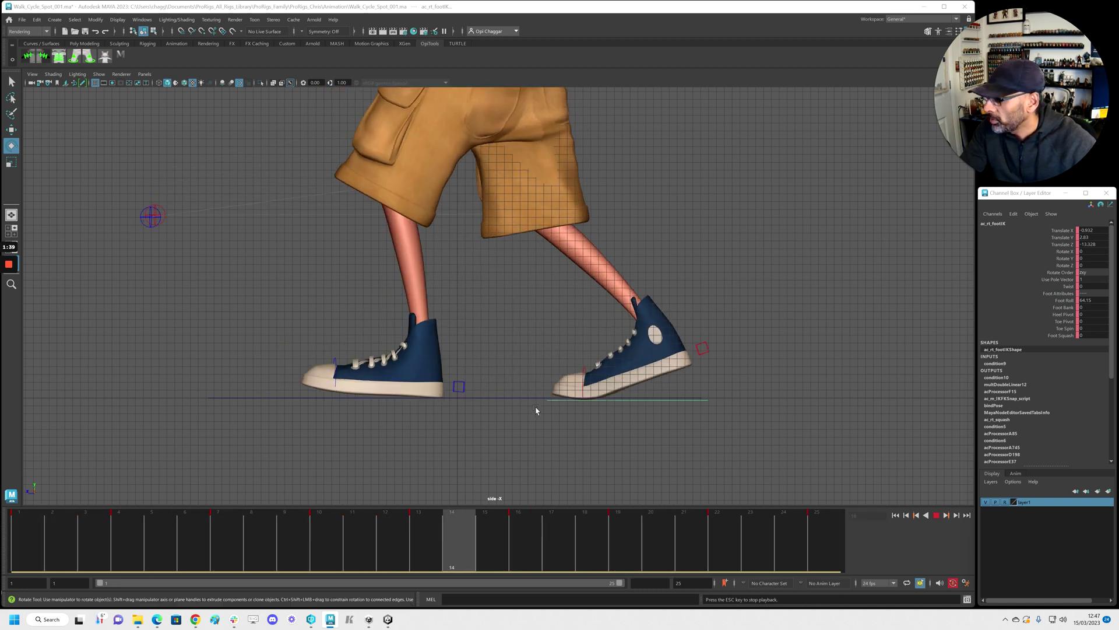
{"action": "key", "text": "Escape"}
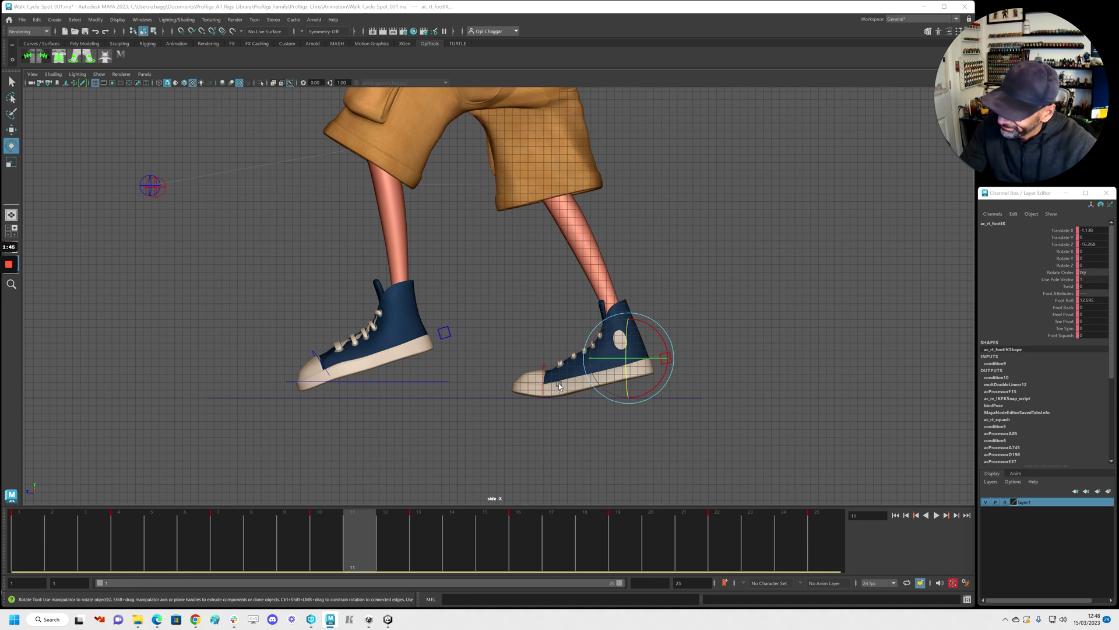
{"action": "key", "text": "alt+v"}
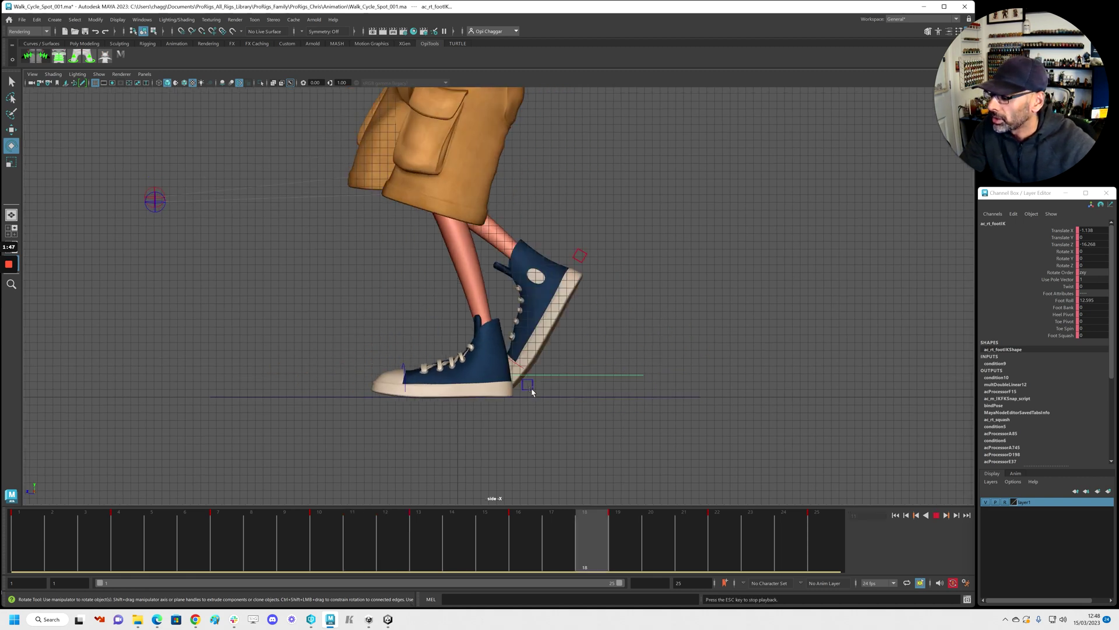
{"action": "key", "text": "Escape"}
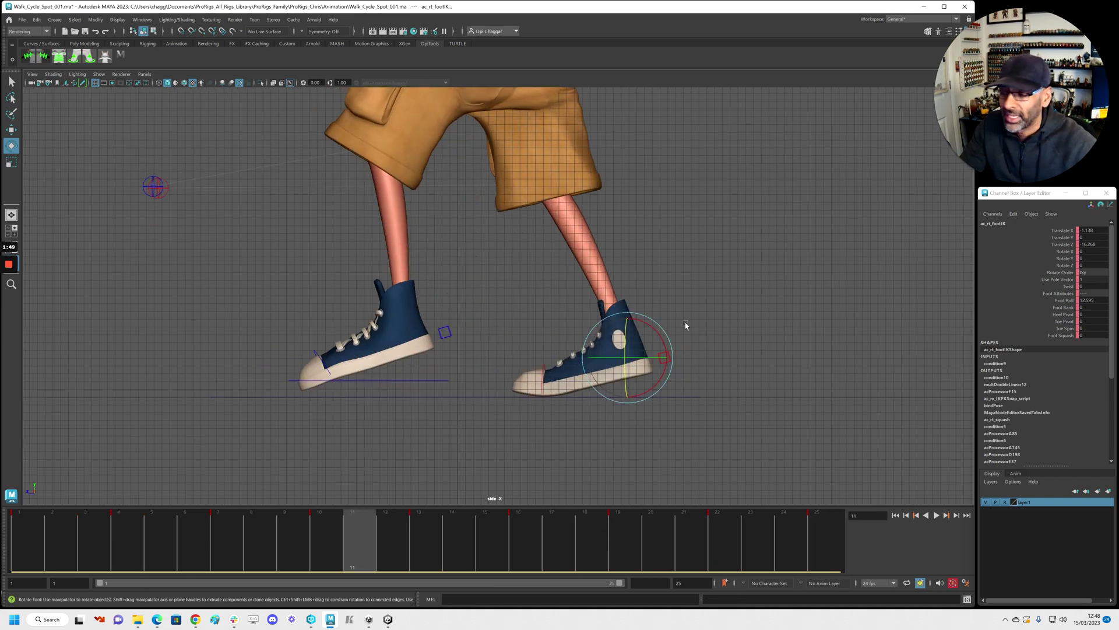
{"action": "key", "text": "ctrl+z"}
{"action": "key", "text": "ctrl+z"}
{"action": "key", "text": "alt+v"}
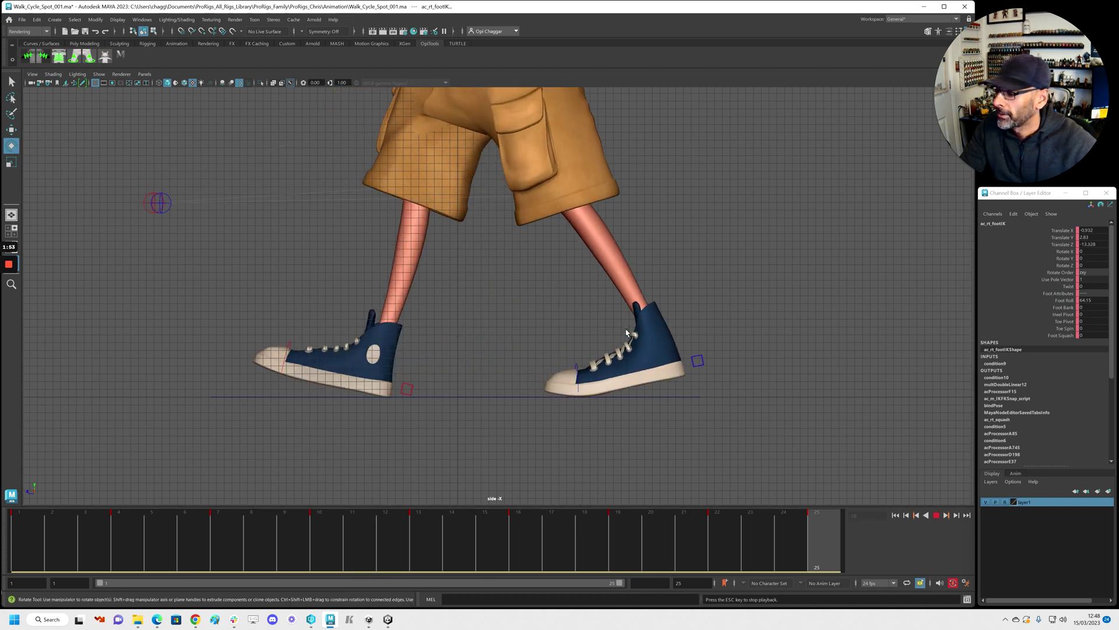
{"action": "key", "text": "alt+v"}
Return to the perspective view and play the walk cycle, examining the whole character from several angles
{"action": "key", "text": "space"}
{"action": "key", "text": "space"}
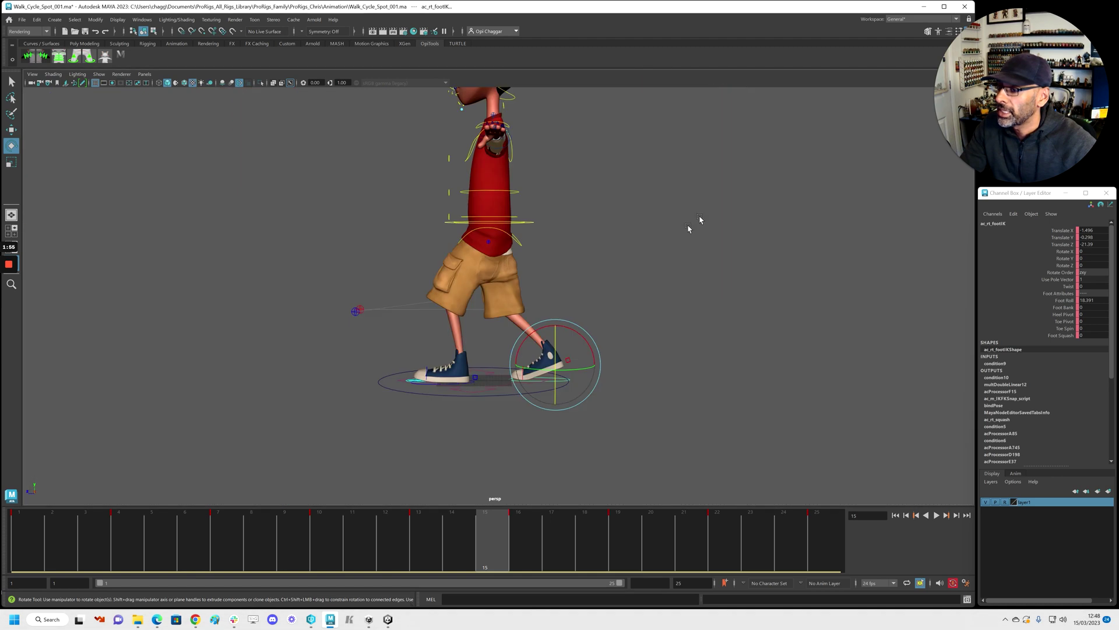
{"action": "key", "text": "alt+v"}
{"action": "left_click_drag", "start_coordinate": [539, 336], "coordinate": [569, 331], "text": "alt"}
{"action": "right_click_drag", "start_coordinate": [569, 331], "coordinate": [577, 290], "text": "alt"}
{"action": "left_click_drag", "start_coordinate": [578, 290], "coordinate": [489, 292], "text": "alt"}
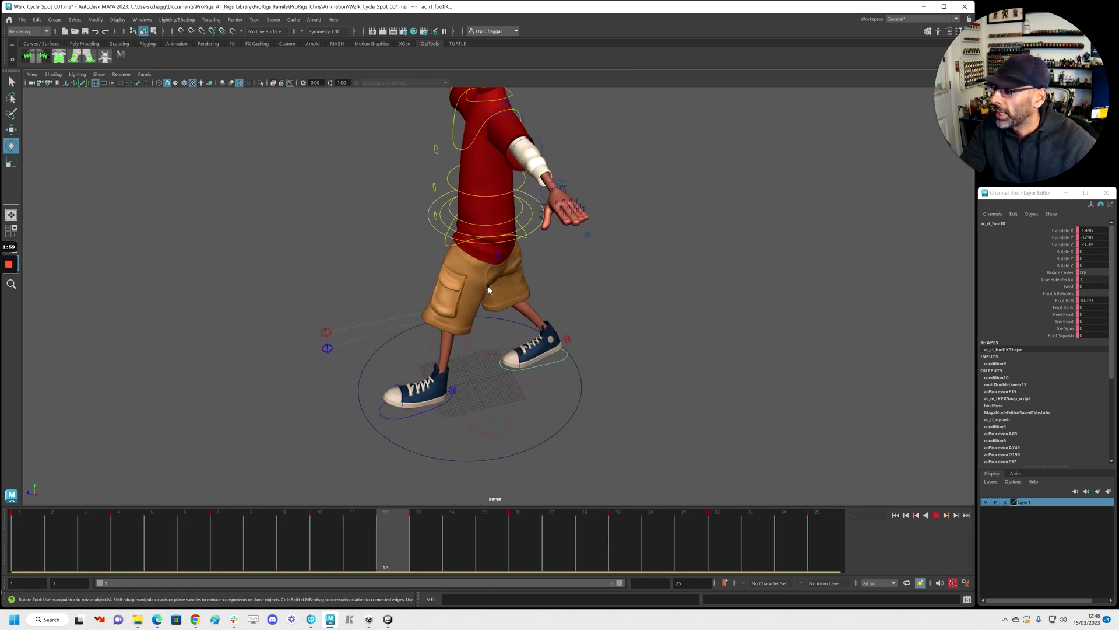
{"action": "right_click_drag", "start_coordinate": [490, 292], "coordinate": [637, 260], "text": "alt"}
{"action": "middle_click_drag", "start_coordinate": [640, 260], "coordinate": [656, 320], "text": "alt"}
{"action": "right_click_drag", "start_coordinate": [655, 320], "coordinate": [274, 316], "text": "alt"}
{"action": "left_click_drag", "start_coordinate": [431, 344], "coordinate": [450, 306], "text": "alt"}
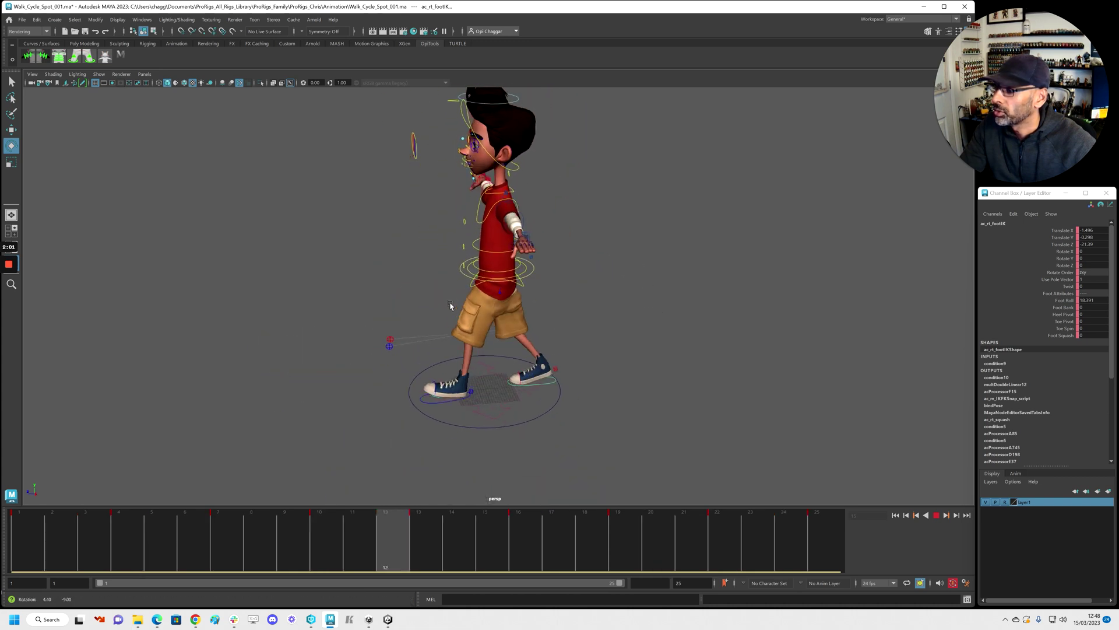
Bring back the Graph Editor with the right foot IK curves and review the playing character from side and three-quarter angles
{"action": "left_click_drag", "start_coordinate": [1118, 148], "coordinate": [178, 15]}
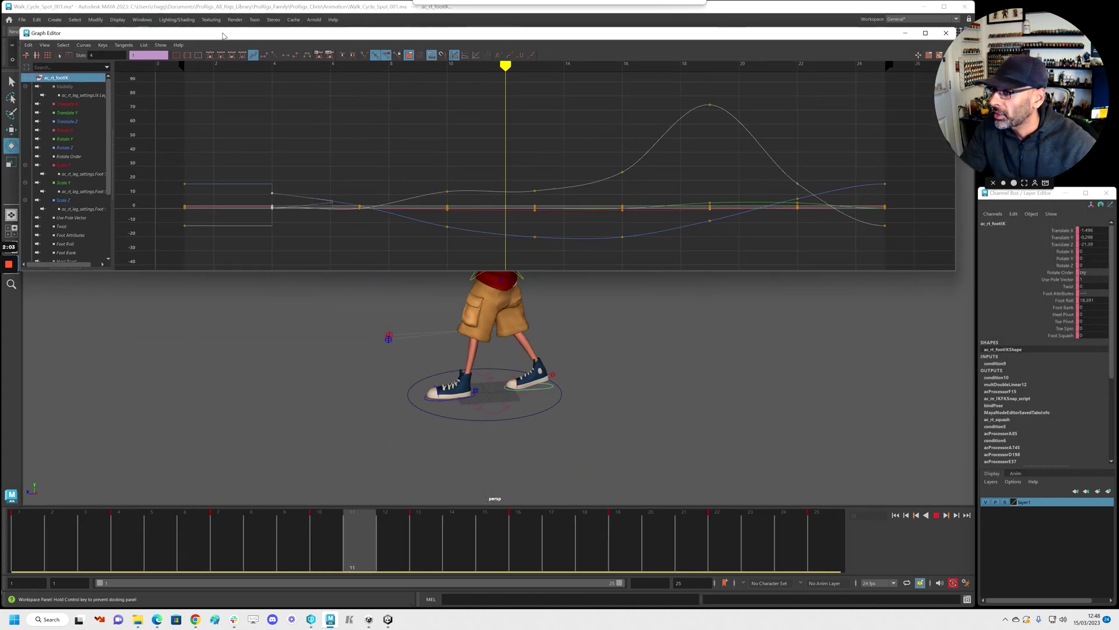
{"action": "middle_click_drag", "start_coordinate": [439, 378], "coordinate": [459, 460], "text": "alt"}
{"action": "left_click_drag", "start_coordinate": [557, 434], "coordinate": [534, 390], "text": "alt"}
{"action": "middle_click_drag", "start_coordinate": [535, 390], "coordinate": [519, 425], "text": "alt"}
{"action": "right_click_drag", "start_coordinate": [519, 425], "coordinate": [413, 413], "text": "alt"}
{"action": "middle_click_drag", "start_coordinate": [453, 413], "coordinate": [447, 449], "text": "alt"}
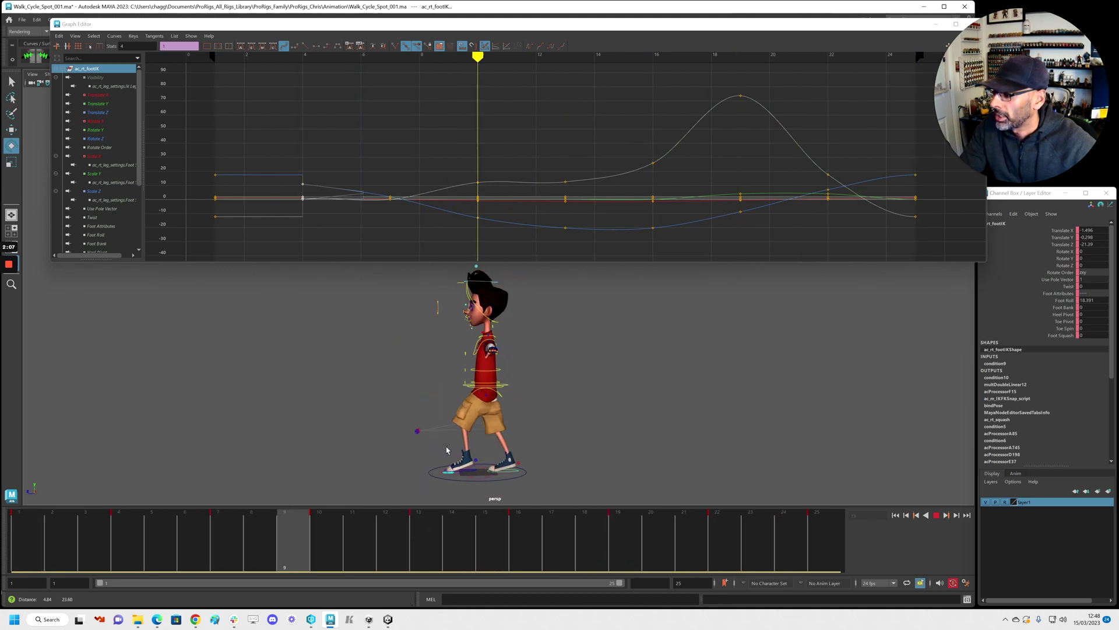
{"action": "left_click_drag", "start_coordinate": [419, 386], "coordinate": [528, 422], "text": "alt"}
{"action": "key", "text": "alt+v"}
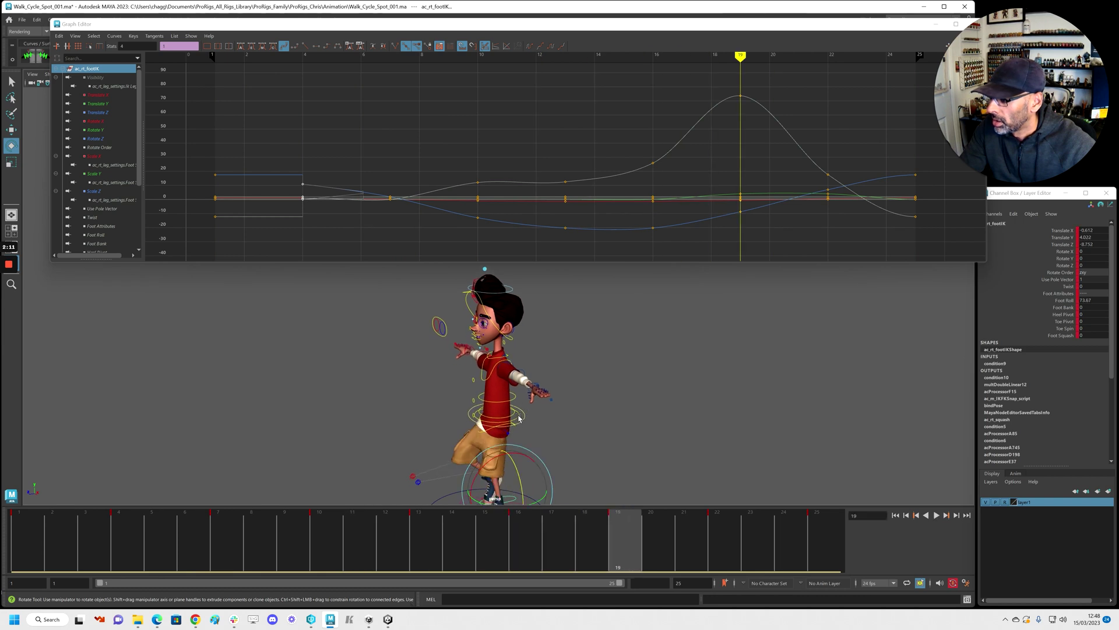
Select the root control and change its animation keys to spline tangents
{"action": "left_click", "coordinate": [518, 418]}
{"action": "left_click_drag", "start_coordinate": [357, 91], "coordinate": [787, 237]}
{"action": "key", "text": "f"}
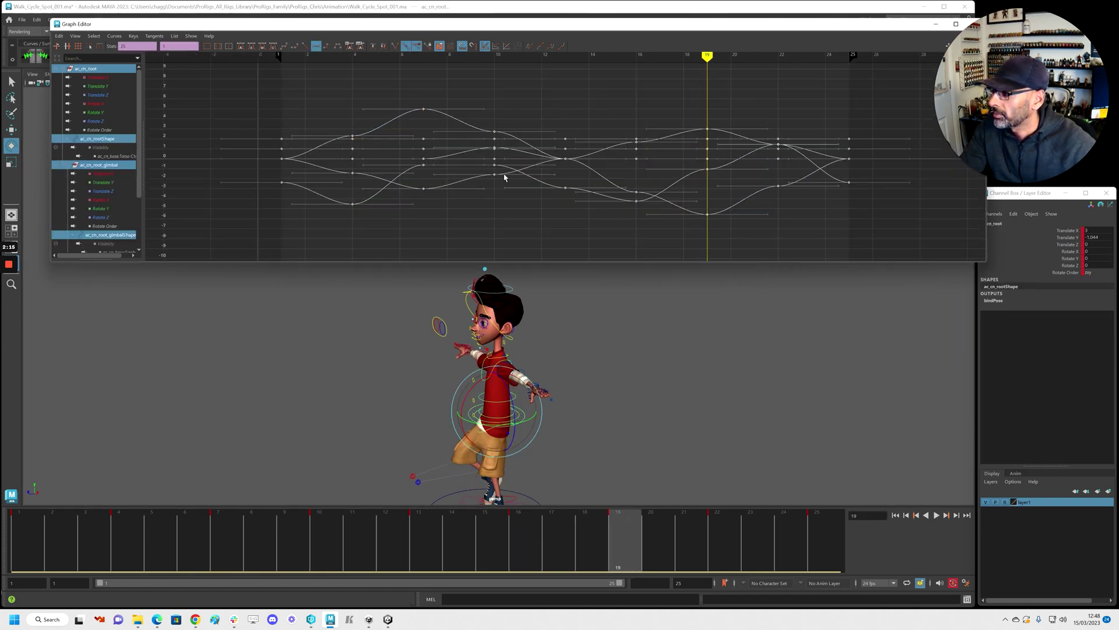
{"action": "key", "text": "shift+s"}
{"action": "left_click", "coordinate": [543, 123]}
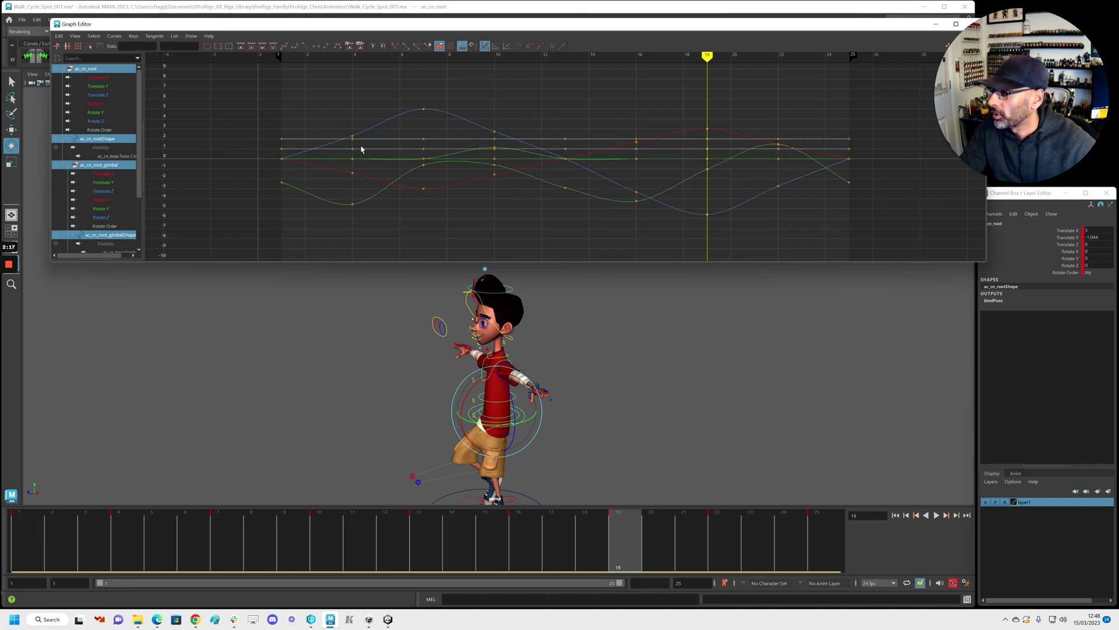
Set pre-infinity cycling on the root control's curves, and post-infinity cycling with the Translate X curve isolated
{"action": "left_click", "coordinate": [530, 47]}
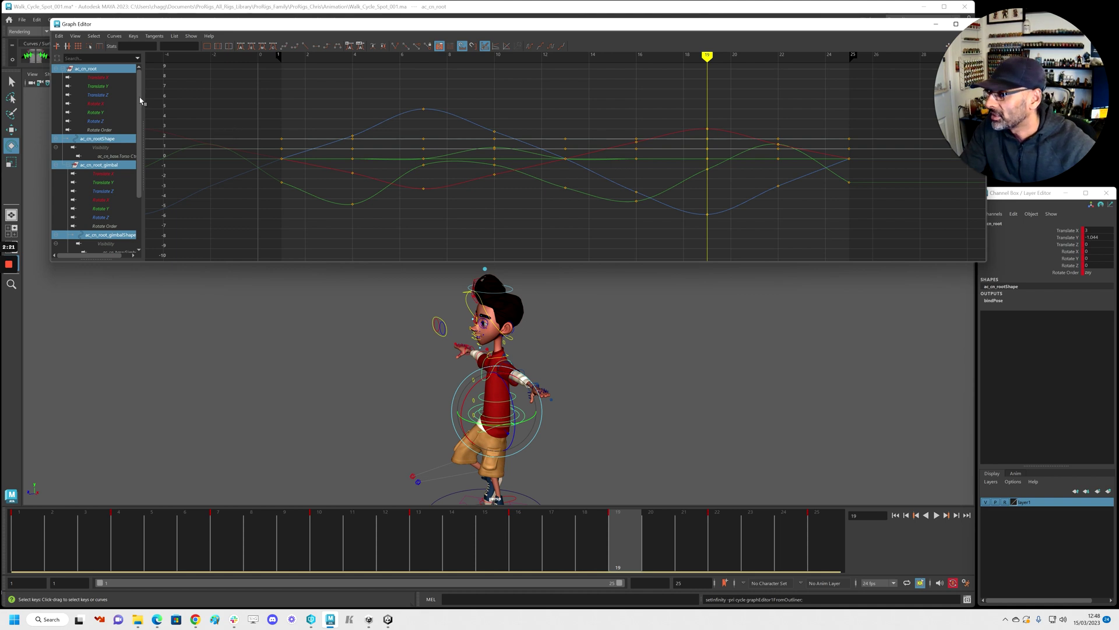
{"action": "left_click", "coordinate": [114, 96]}
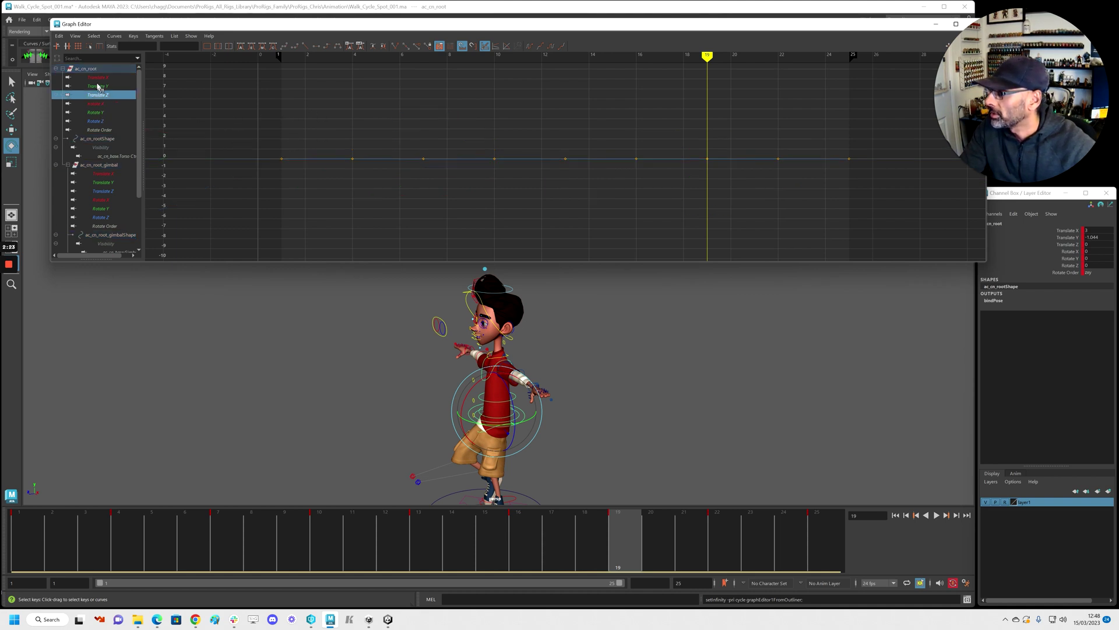
{"action": "left_click", "coordinate": [100, 79]}
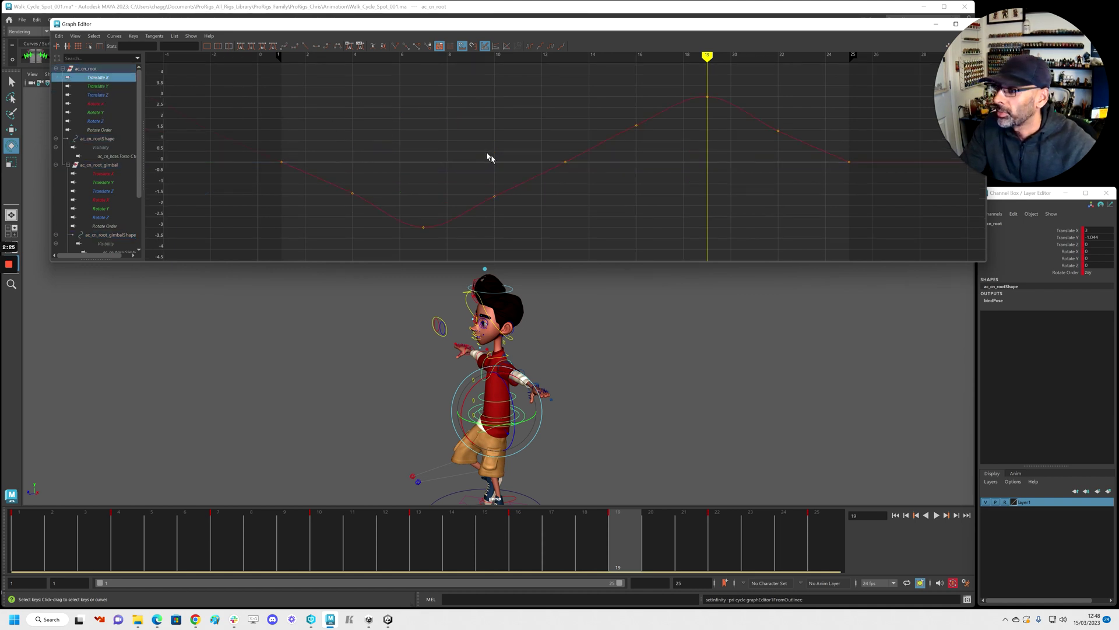
{"action": "left_click_drag", "start_coordinate": [729, 127], "coordinate": [791, 146]}
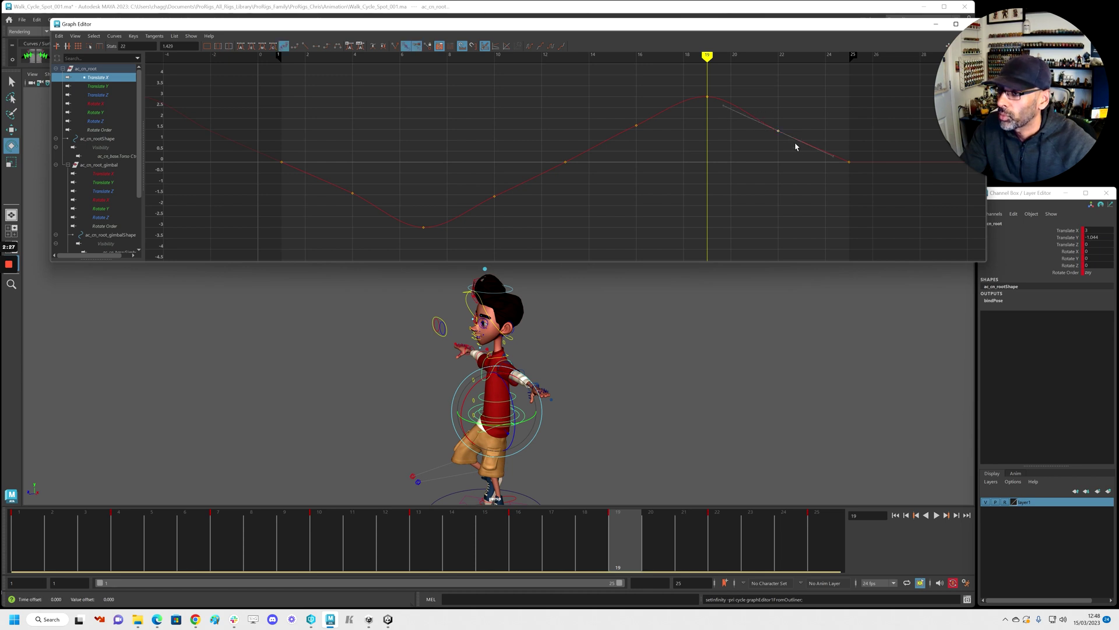
{"action": "left_click", "coordinate": [493, 155]}
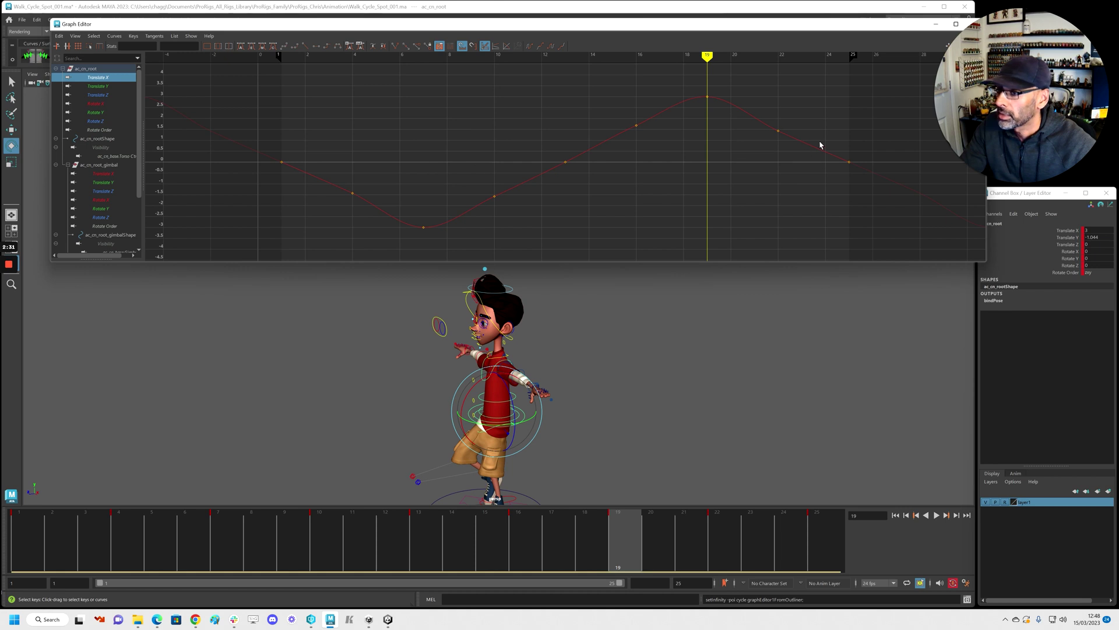
Raise the root's Translate X key at frame 22 to about 1.9
{"action": "left_click_drag", "start_coordinate": [803, 148], "coordinate": [802, 142]}
{"action": "middle_click_drag", "start_coordinate": [802, 142], "coordinate": [803, 134]}
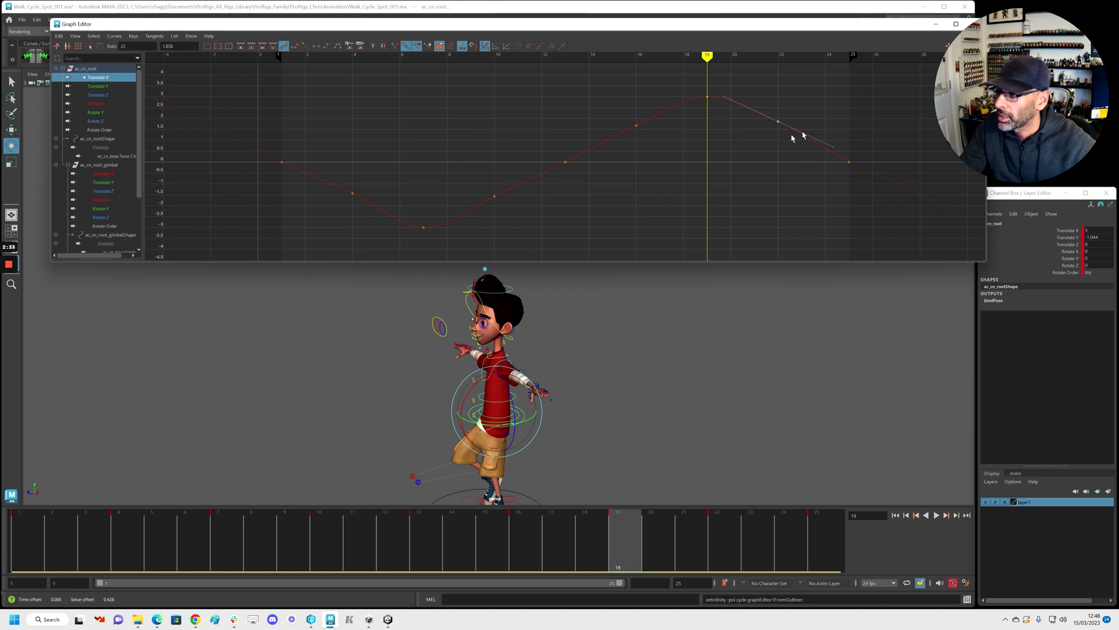
Lower the root's Translate X keys at frames 4 and 10 to about -1.8
{"action": "left_click_drag", "start_coordinate": [367, 200], "coordinate": [386, 203]}
{"action": "middle_click_drag", "start_coordinate": [385, 202], "coordinate": [374, 208]}
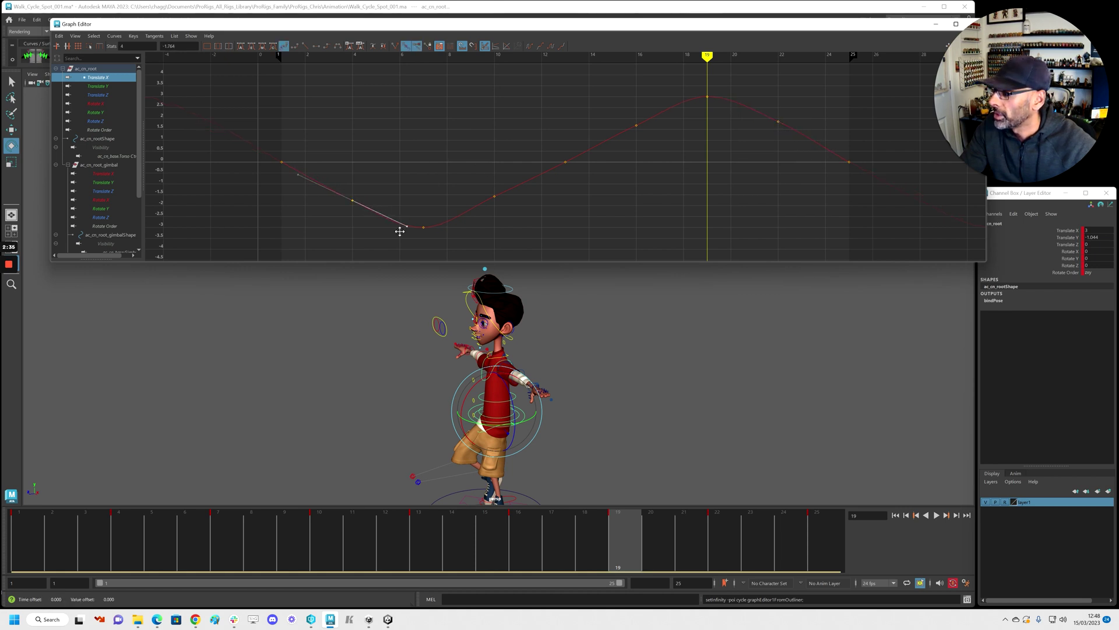
{"action": "left_click_drag", "start_coordinate": [467, 177], "coordinate": [510, 207]}
{"action": "middle_click_drag", "start_coordinate": [510, 208], "coordinate": [512, 214]}
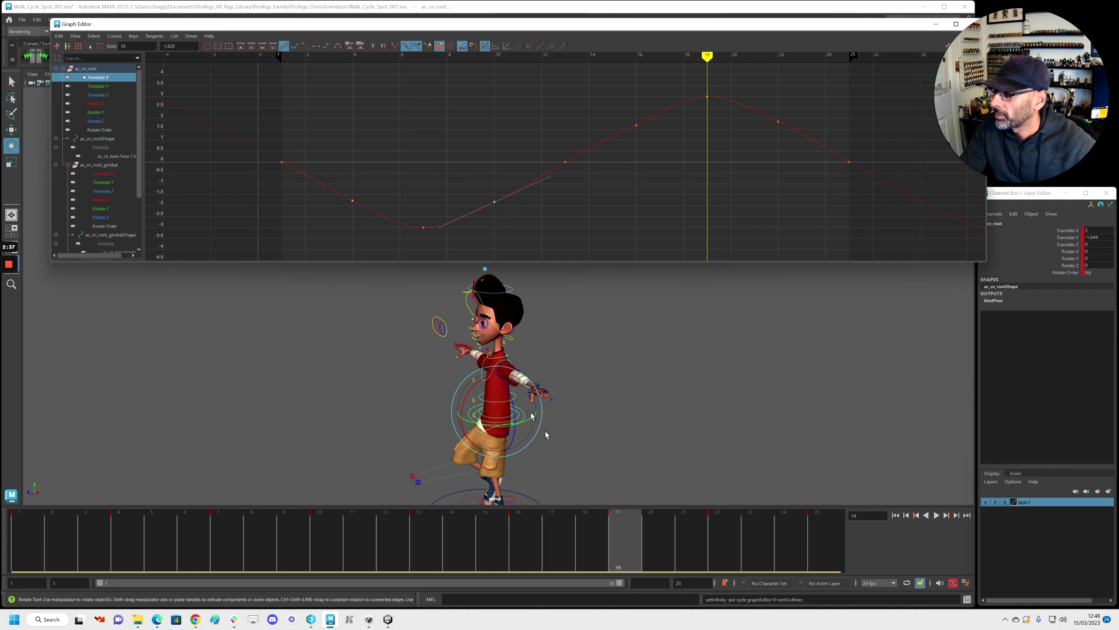
Isolate the root's Translate Y curve, set its post-infinity to cycle and try nudging the key at frame 19
{"action": "left_click", "coordinate": [99, 87]}
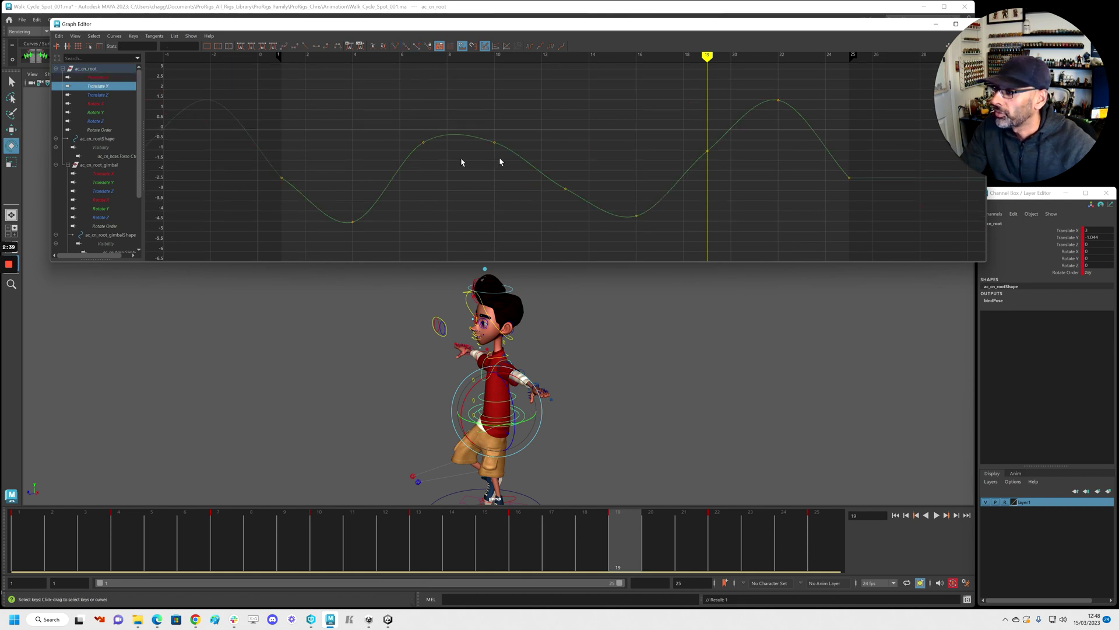
{"action": "left_click_drag", "start_coordinate": [844, 163], "coordinate": [838, 194]}
{"action": "left_click", "coordinate": [551, 46]}
{"action": "middle_click_drag", "start_coordinate": [307, 205], "coordinate": [330, 212]}
{"action": "middle_click_drag", "start_coordinate": [746, 123], "coordinate": [740, 120]}
{"action": "scroll", "coordinate": [574, 133], "scroll_direction": "down", "scroll_amount": 3}
{"action": "scroll", "coordinate": [574, 133], "scroll_direction": "up", "scroll_amount": 2}
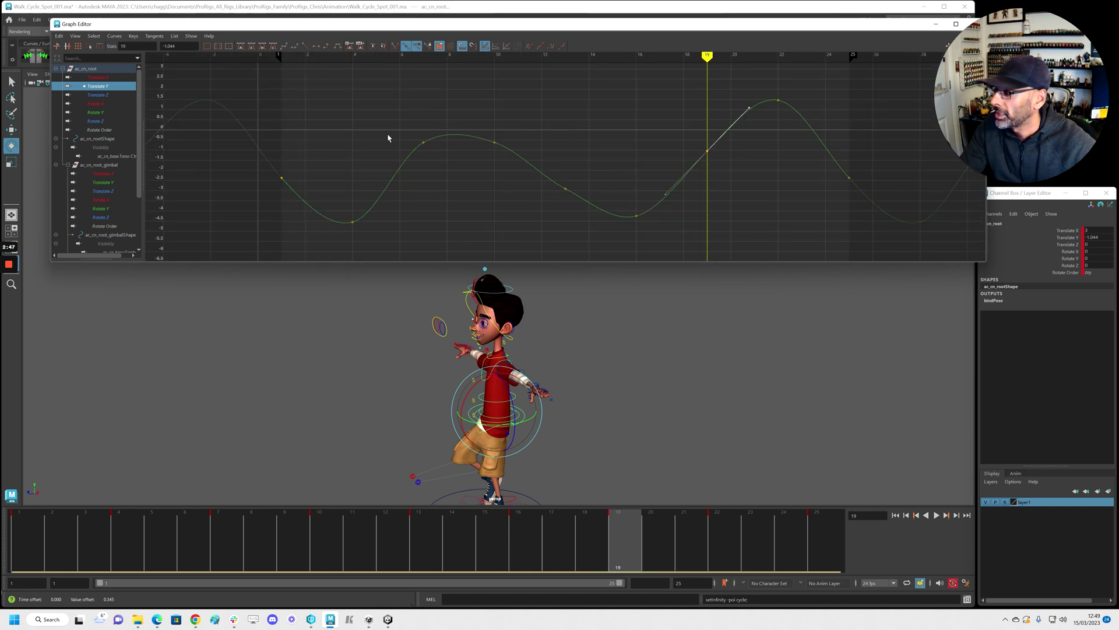
Review the root's Translate Z, Rotate X, Rotate Y and Rotate Z curves one by one, and deselect the control
{"action": "left_click", "coordinate": [102, 96]}
{"action": "left_click", "coordinate": [98, 104]}
{"action": "left_click", "coordinate": [99, 113]}
{"action": "left_click", "coordinate": [102, 122]}
{"action": "left_click", "coordinate": [546, 437]}
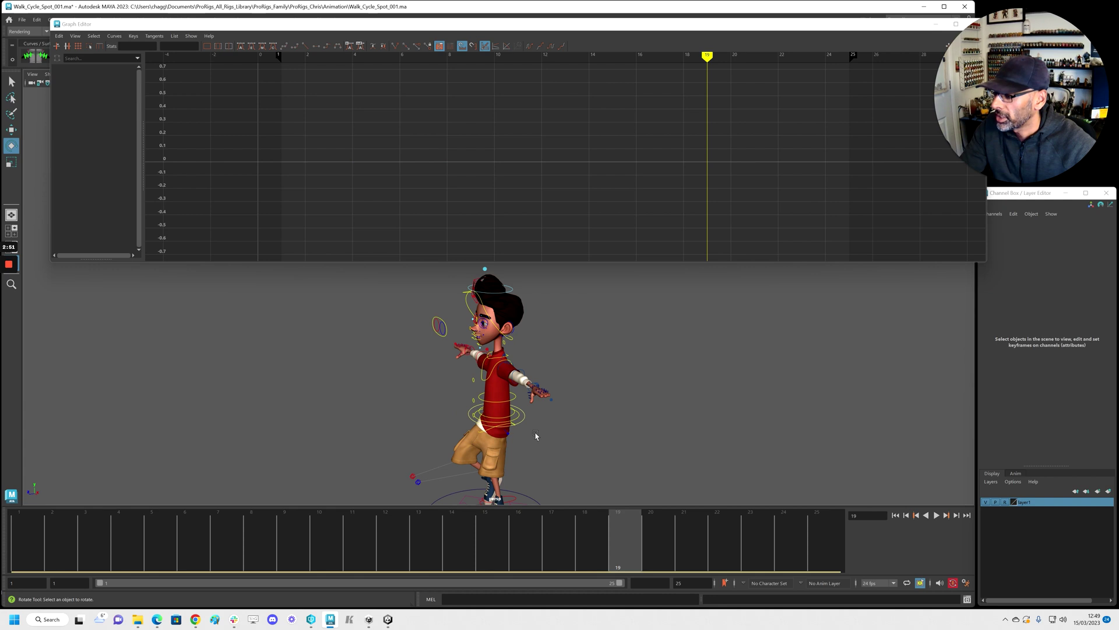
Select all the upper-body controls from head to hips and change their animation keys to spline tangents
{"action": "left_click", "coordinate": [515, 415]}
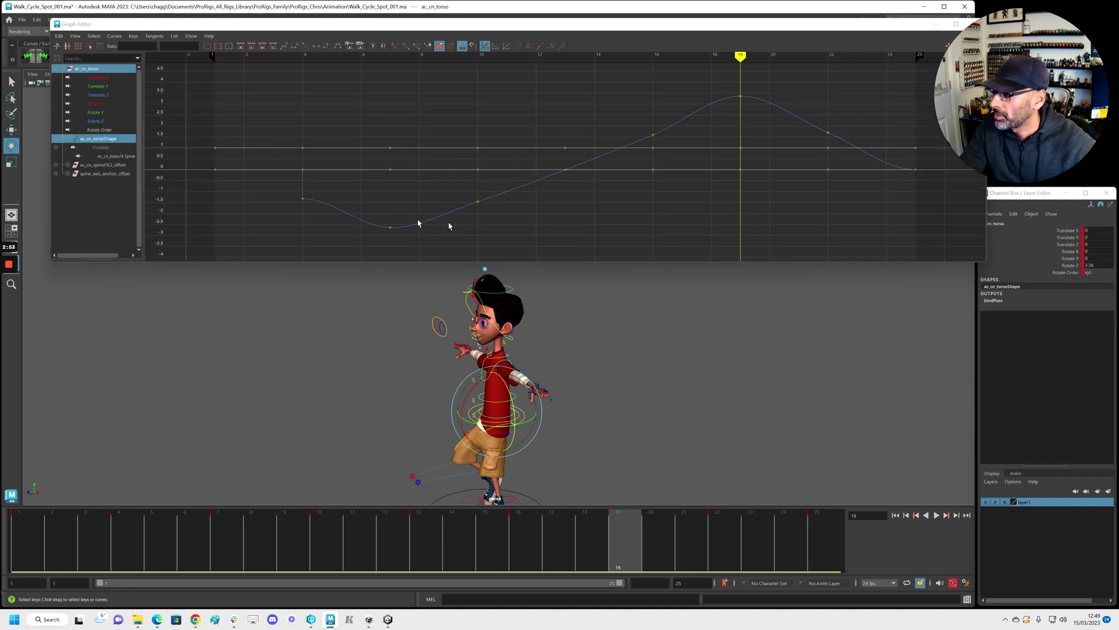
{"action": "left_click_drag", "start_coordinate": [364, 287], "coordinate": [589, 402]}
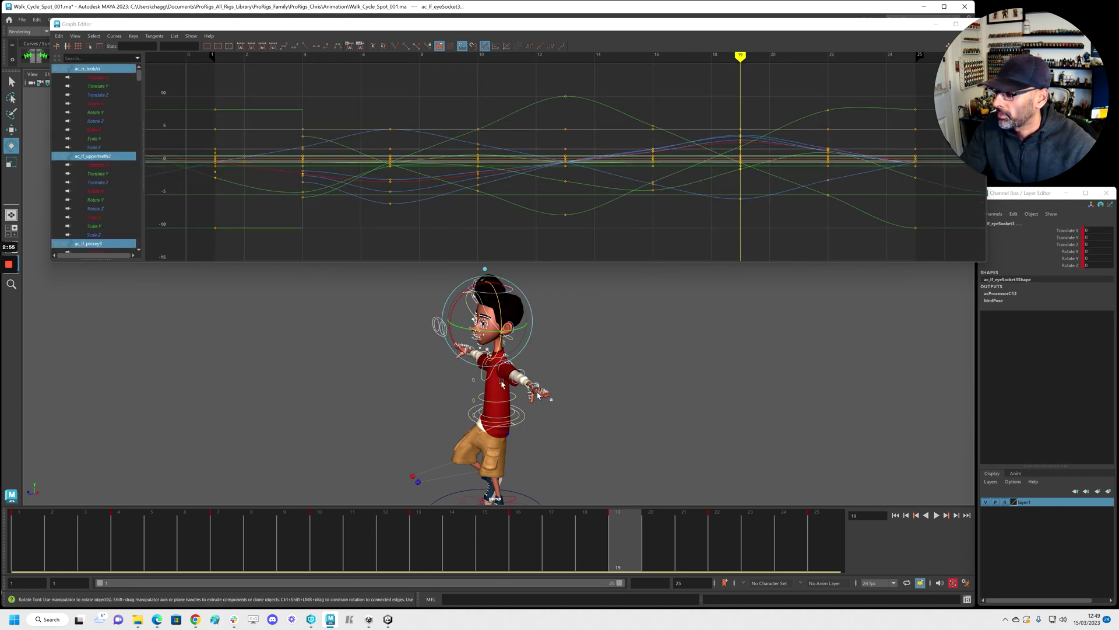
{"action": "right_click_drag", "start_coordinate": [728, 334], "coordinate": [614, 336], "text": "alt"}
{"action": "right_click_drag", "start_coordinate": [513, 312], "coordinate": [430, 301], "text": "alt"}
{"action": "left_click", "coordinate": [425, 294]}
{"action": "left_click_drag", "start_coordinate": [412, 268], "coordinate": [583, 400]}
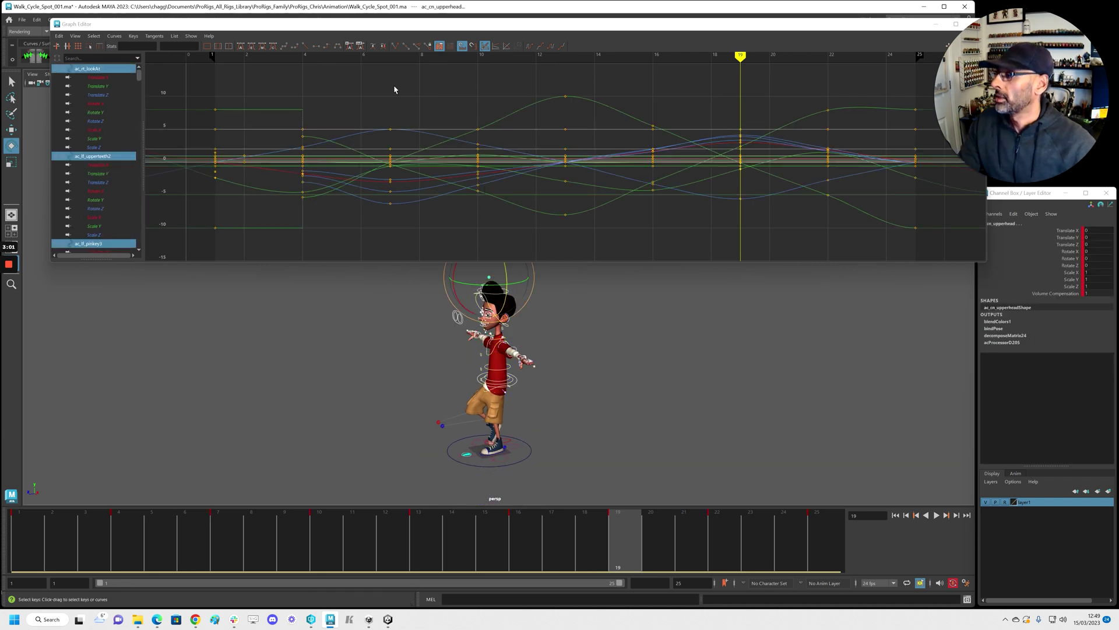
{"action": "left_click", "coordinate": [285, 47]}
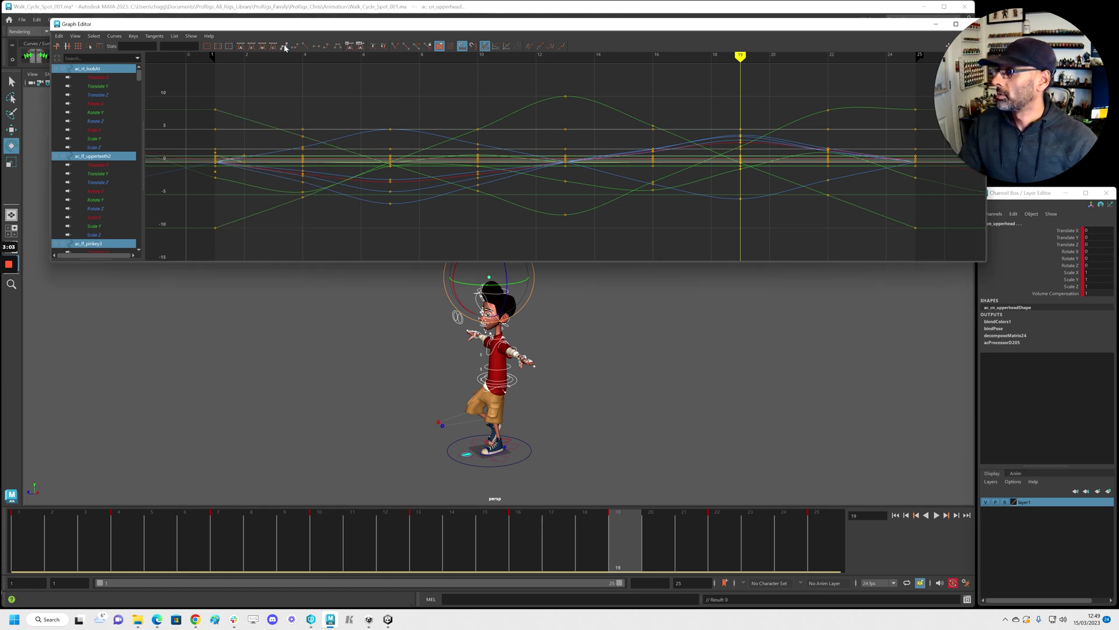
Set pre- and post-infinity cycling on all the curves of the selected upper-body controls and inspect the repeated curves
{"action": "scroll", "coordinate": [380, 72], "scroll_direction": "down", "scroll_amount": 3}
{"action": "left_click_drag", "start_coordinate": [549, 191], "coordinate": [782, 243]}
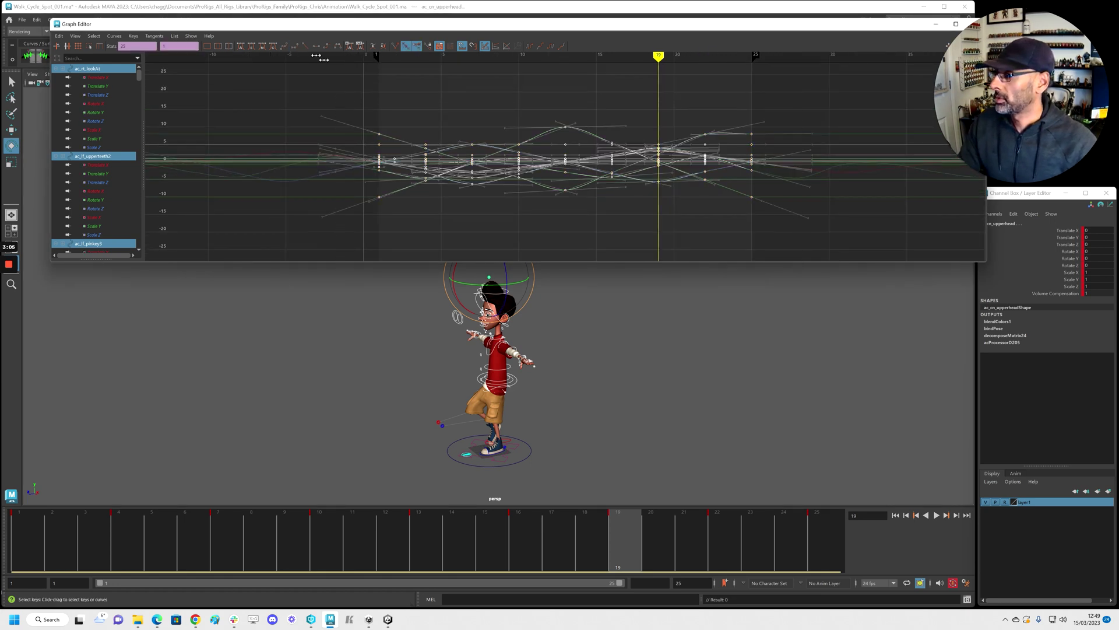
{"action": "left_click", "coordinate": [419, 106]}
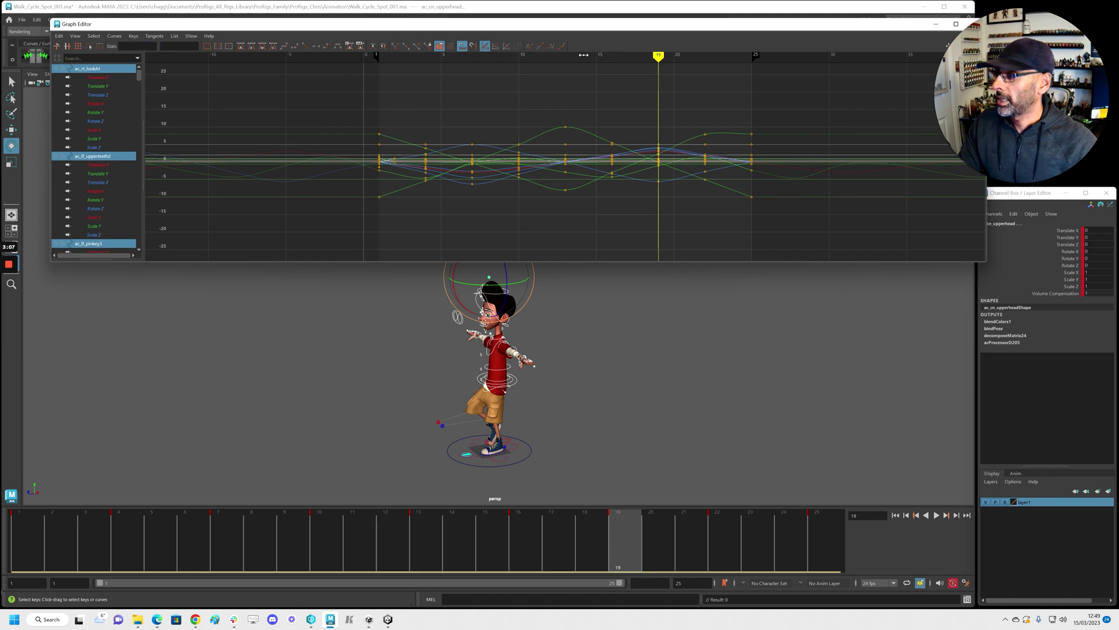
{"action": "left_click", "coordinate": [529, 50]}
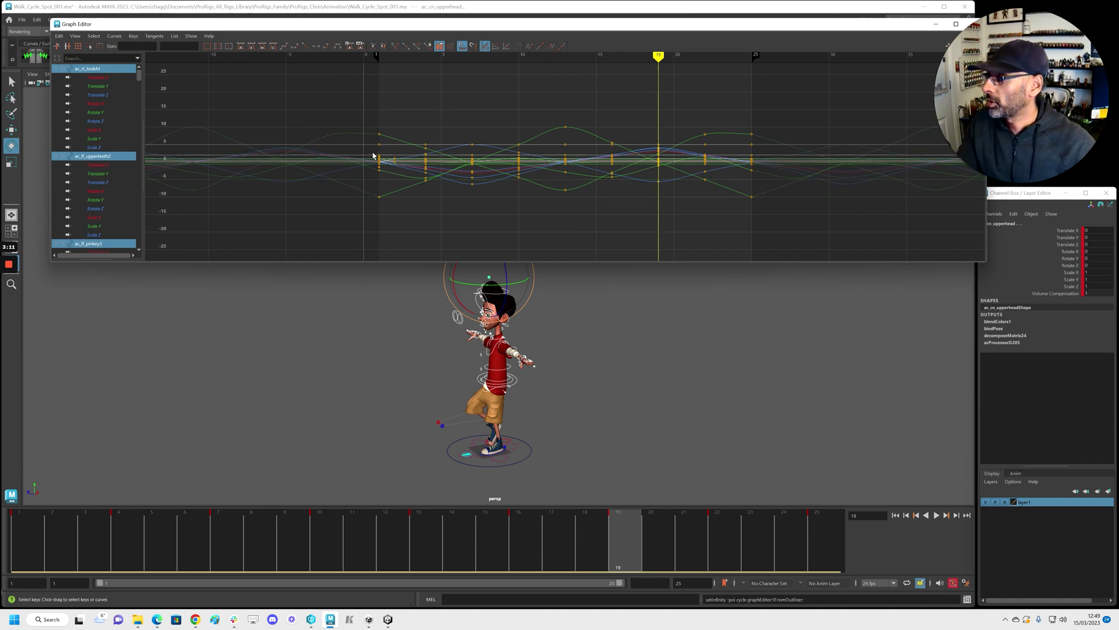
{"action": "scroll", "coordinate": [239, 148], "scroll_direction": "down", "scroll_amount": 5}
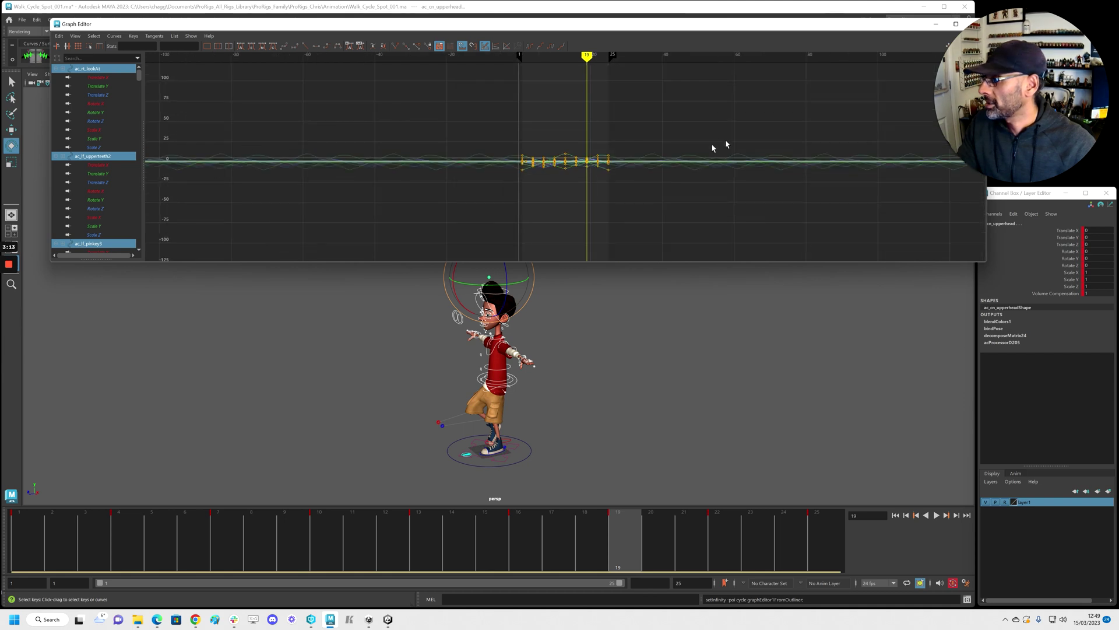
{"action": "scroll", "coordinate": [529, 169], "scroll_direction": "up", "scroll_amount": 5}
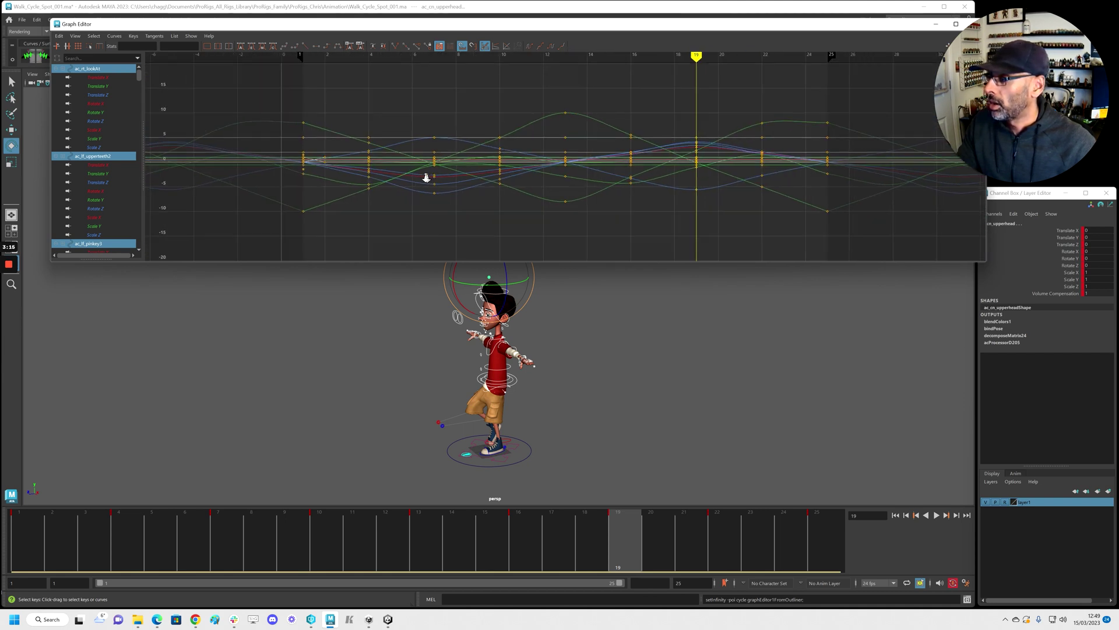
{"action": "scroll", "coordinate": [417, 175], "scroll_direction": "up", "scroll_amount": 1}
Isolate the hips control's Rotate Y curve, lower the frame 22 key to about 5.5 and flatten the frame 25 tangents
{"action": "left_click", "coordinate": [98, 87]}
{"action": "left_click", "coordinate": [102, 78]}
{"action": "left_click", "coordinate": [579, 400]}
{"action": "right_click_drag", "start_coordinate": [579, 400], "coordinate": [635, 419], "text": "alt"}
{"action": "middle_click_drag", "start_coordinate": [635, 419], "coordinate": [616, 315], "text": "alt"}
{"action": "left_click_drag", "start_coordinate": [420, 414], "coordinate": [523, 409], "text": "alt"}
{"action": "right_click_drag", "start_coordinate": [523, 410], "coordinate": [501, 416], "text": "alt"}
{"action": "left_click", "coordinate": [470, 401]}
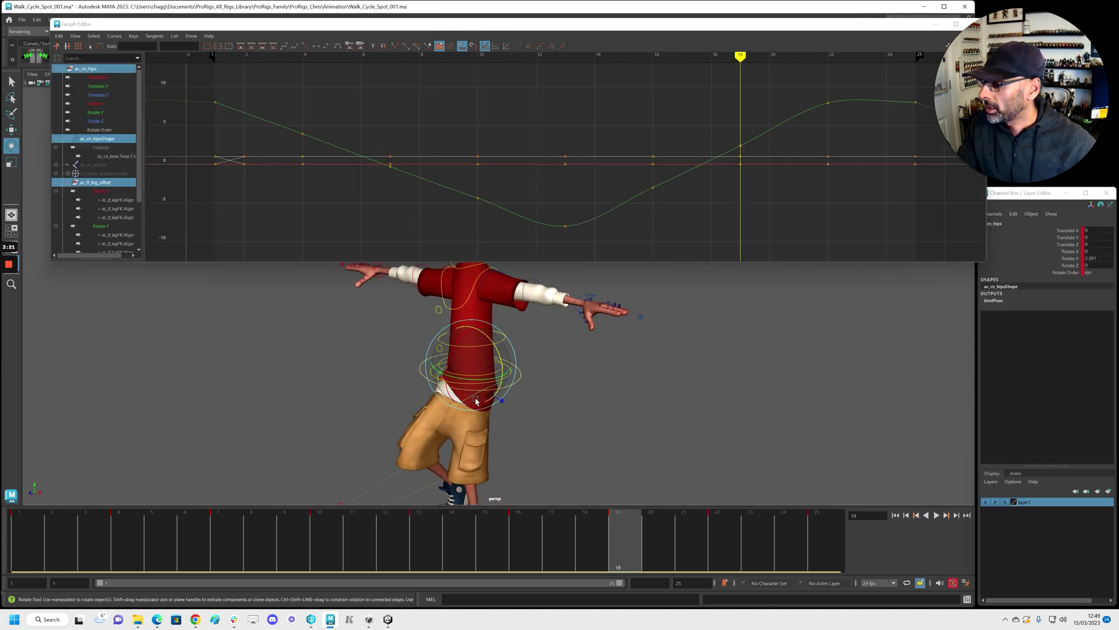
{"action": "left_click", "coordinate": [95, 112]}
{"action": "key", "text": "f"}
{"action": "right_click_drag", "start_coordinate": [526, 109], "coordinate": [513, 110], "text": "alt"}
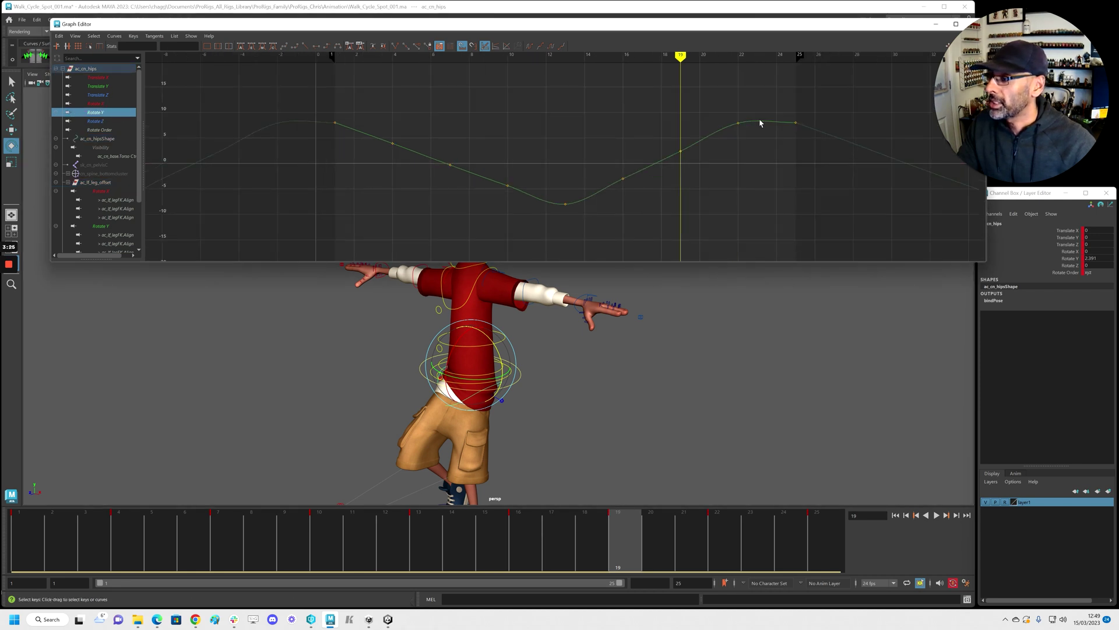
{"action": "left_click_drag", "start_coordinate": [730, 111], "coordinate": [752, 134]}
{"action": "middle_click_drag", "start_coordinate": [752, 134], "coordinate": [758, 147]}
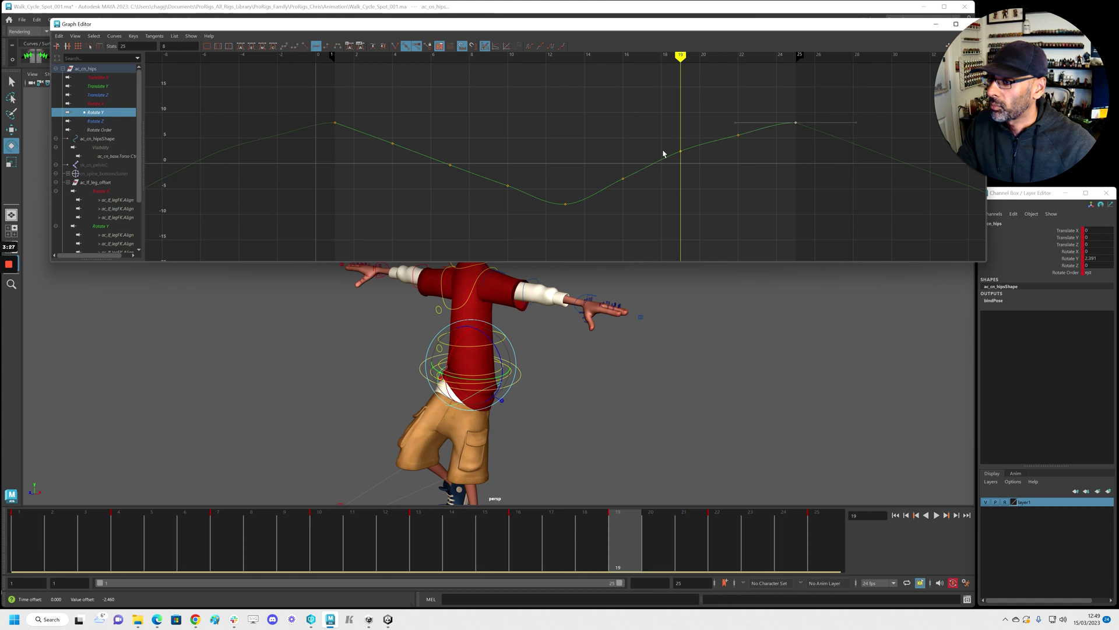
Smooth the descending part of the hips' Rotate Y curve by nudging up the frame 7 key and lowering frame 10
{"action": "left_click_drag", "start_coordinate": [308, 105], "coordinate": [412, 165]}
{"action": "middle_click_drag", "start_coordinate": [413, 166], "coordinate": [413, 161]}
{"action": "left_click_drag", "start_coordinate": [437, 135], "coordinate": [465, 172]}
{"action": "middle_click_drag", "start_coordinate": [465, 173], "coordinate": [466, 168]}
{"action": "left_click_drag", "start_coordinate": [499, 160], "coordinate": [518, 195]}
{"action": "middle_click_drag", "start_coordinate": [517, 194], "coordinate": [519, 203]}
Lower the hips' Rotate Y keys at frame 16 and at frame 19 to about 0.3, and check the other hip curves
{"action": "left_click_drag", "start_coordinate": [601, 161], "coordinate": [630, 201]}
{"action": "middle_click_drag", "start_coordinate": [630, 200], "coordinate": [633, 209]}
{"action": "left_click_drag", "start_coordinate": [675, 154], "coordinate": [689, 165]}
{"action": "middle_click_drag", "start_coordinate": [689, 166], "coordinate": [700, 177]}
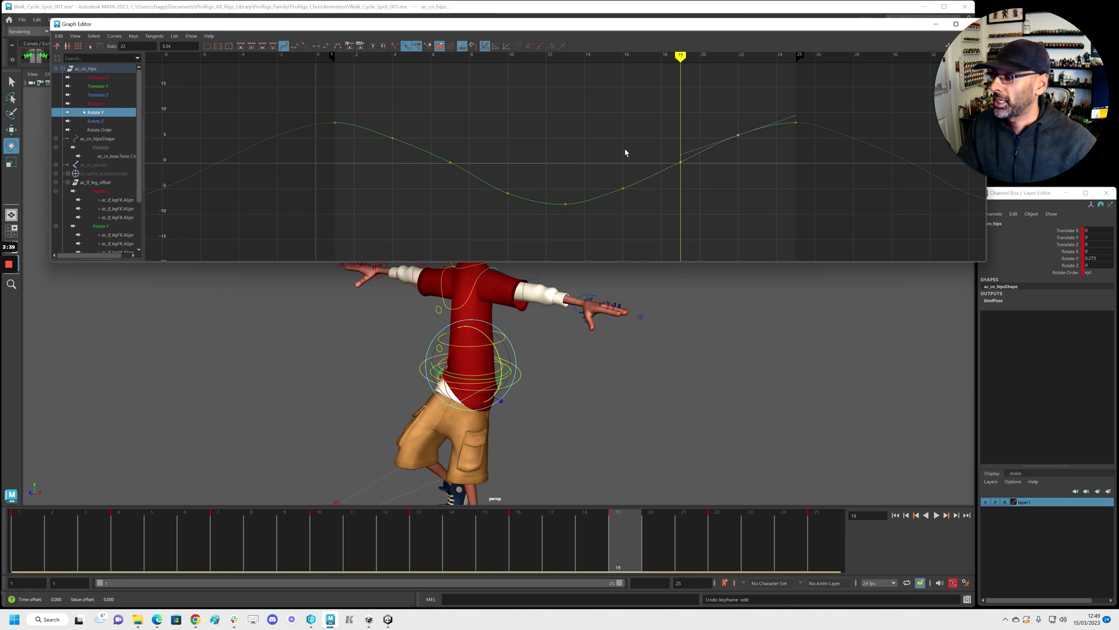
{"action": "left_click", "coordinate": [113, 104]}
{"action": "left_click", "coordinate": [105, 85]}
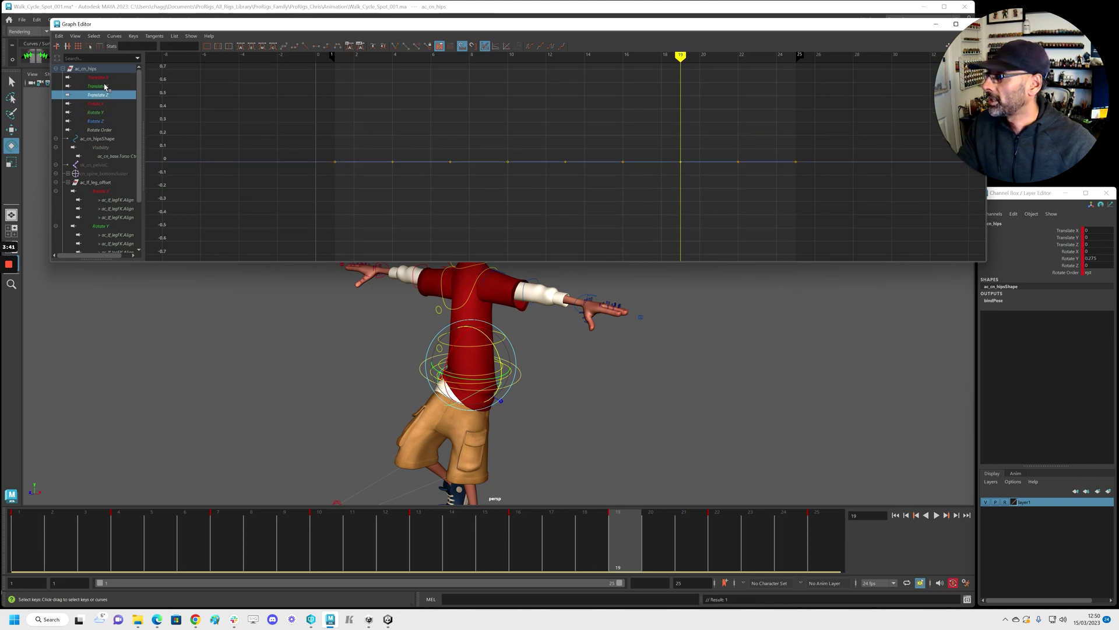
Select the torso control, isolate its Rotate Z curve and lower the key at frame 4 slightly
{"action": "left_click", "coordinate": [497, 373]}
{"action": "left_click", "coordinate": [303, 198]}
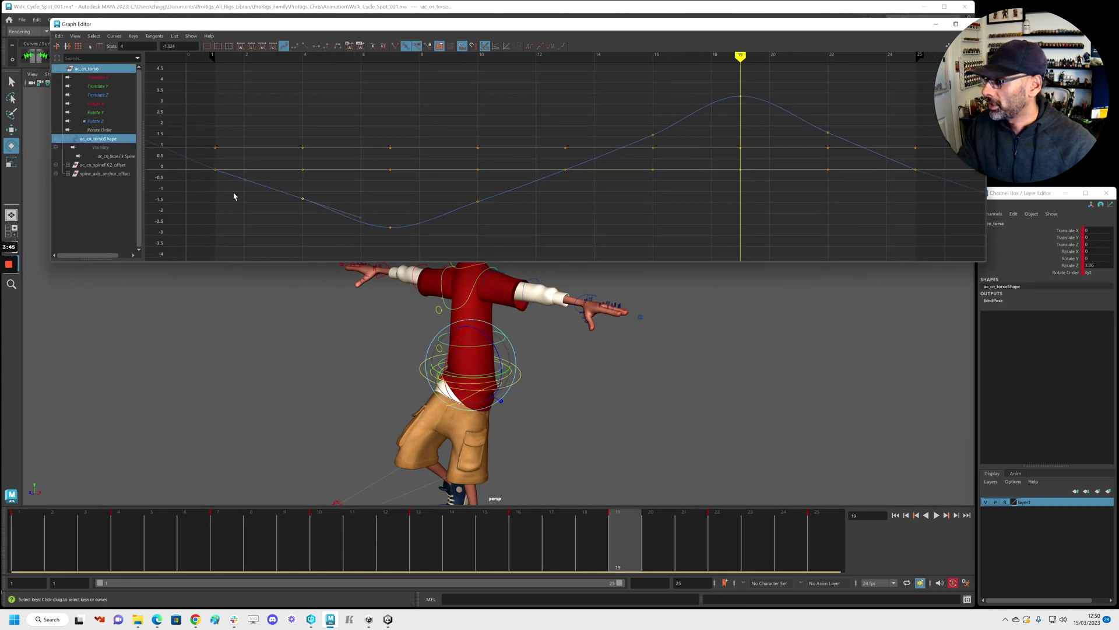
{"action": "left_click", "coordinate": [115, 130]}
{"action": "left_click", "coordinate": [111, 123]}
{"action": "left_click_drag", "start_coordinate": [277, 187], "coordinate": [327, 214]}
{"action": "middle_click_drag", "start_coordinate": [327, 214], "coordinate": [348, 226]}
{"action": "left_click", "coordinate": [344, 217]}
Round the torso's Rotate Z curve by raising the frame 22 key to about 2.0, adjusting frame 16 and lowering frame 10
{"action": "left_click_drag", "start_coordinate": [805, 118], "coordinate": [874, 170]}
{"action": "middle_click_drag", "start_coordinate": [869, 170], "coordinate": [859, 152]}
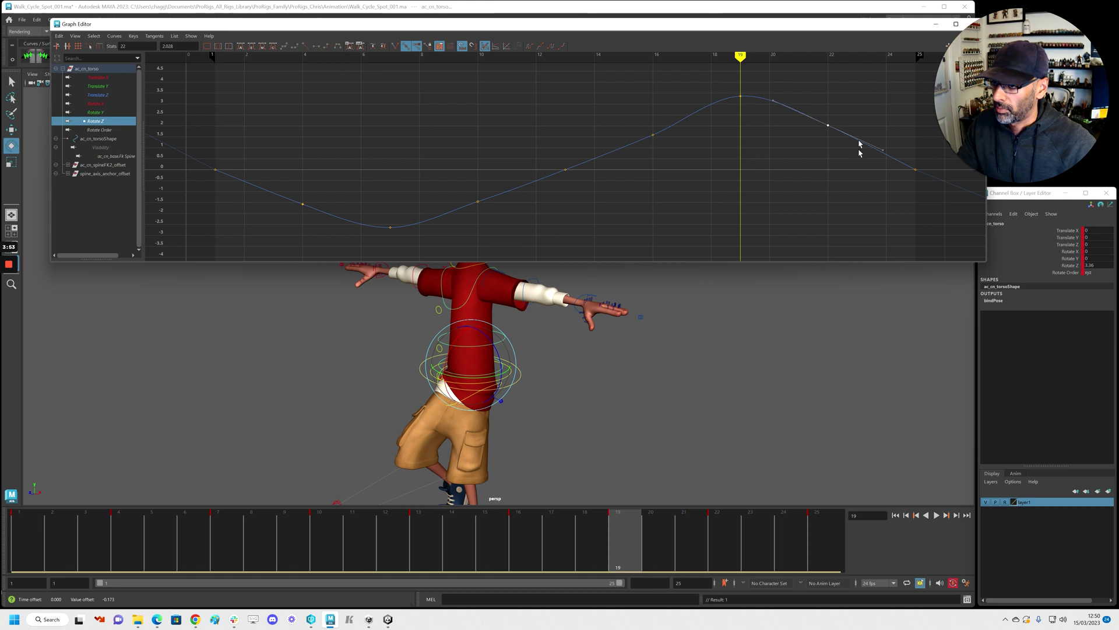
{"action": "middle_click_drag", "start_coordinate": [721, 159], "coordinate": [719, 149]}
{"action": "left_click_drag", "start_coordinate": [689, 98], "coordinate": [712, 115]}
{"action": "middle_click_drag", "start_coordinate": [712, 115], "coordinate": [711, 110]}
{"action": "left_click_drag", "start_coordinate": [464, 193], "coordinate": [512, 213]}
{"action": "middle_click_drag", "start_coordinate": [512, 212], "coordinate": [517, 220]}
Select the chest control and examine its curves, including Rotate Y on its own
{"action": "left_click", "coordinate": [506, 335]}
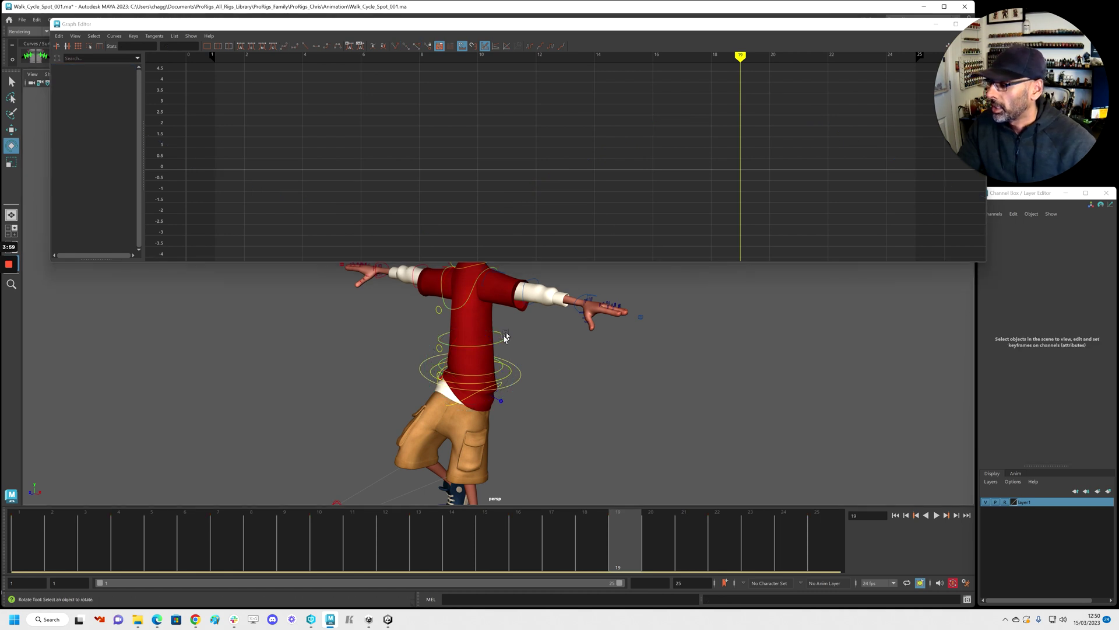
{"action": "left_click", "coordinate": [500, 343]}
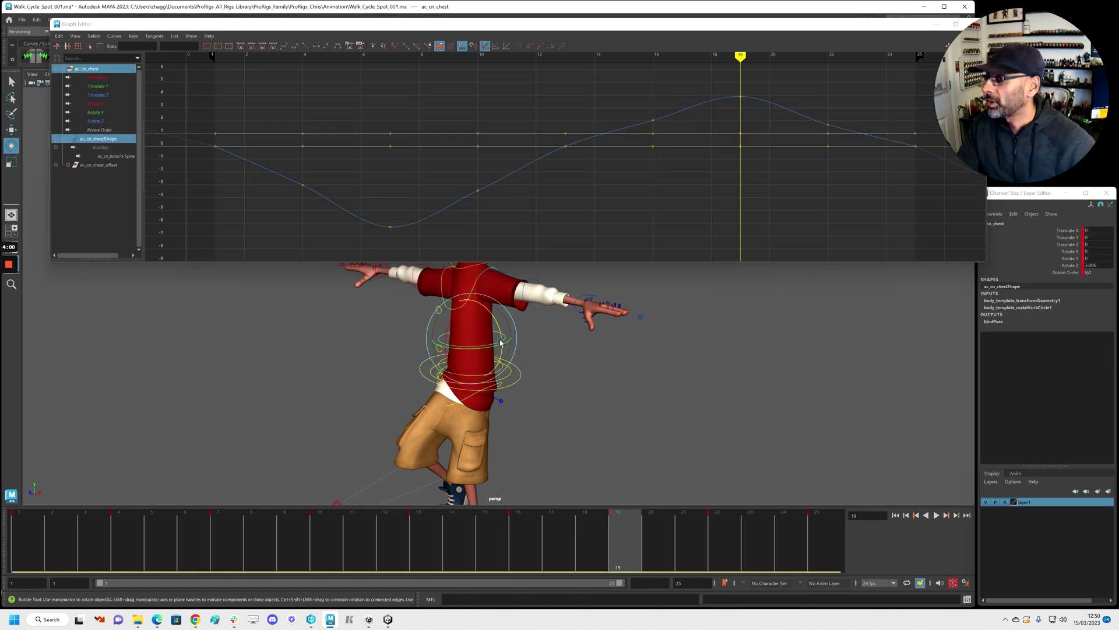
{"action": "left_click", "coordinate": [103, 114]}
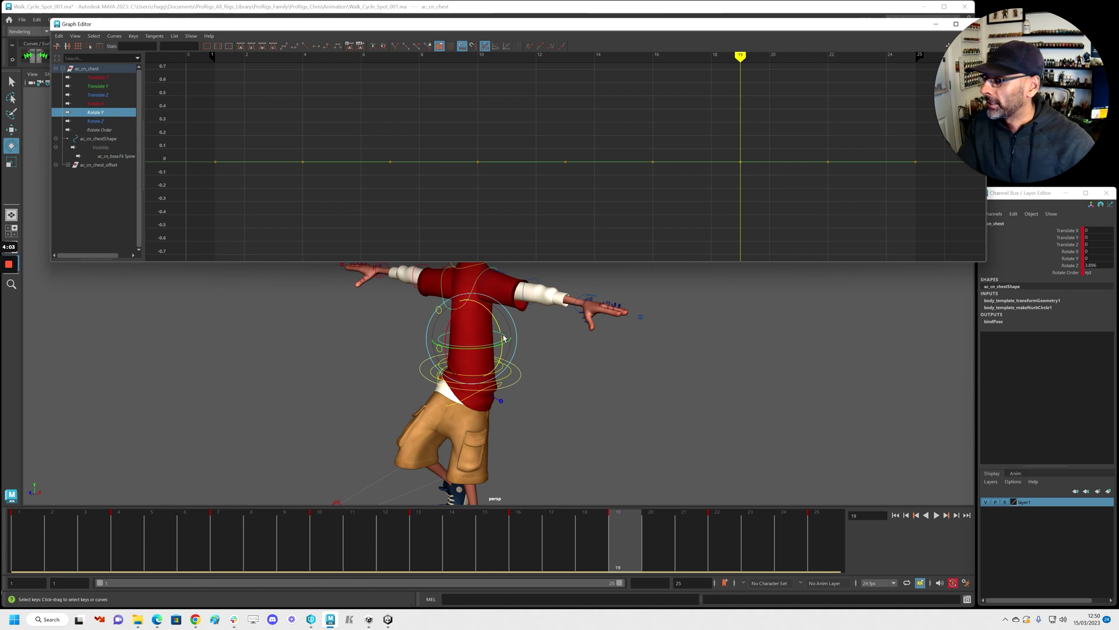
Select the top chest control, isolate its Rotate Y curve and flatten the tangents of its first and last keys
{"action": "left_click", "coordinate": [482, 319]}
{"action": "left_click", "coordinate": [466, 304]}
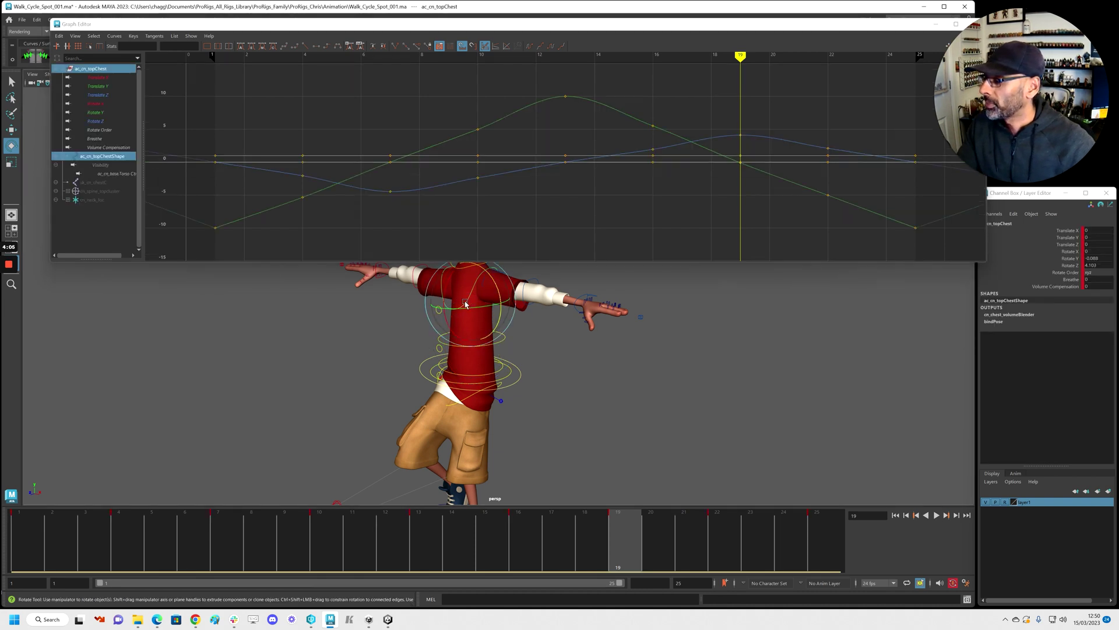
{"action": "left_click", "coordinate": [104, 103]}
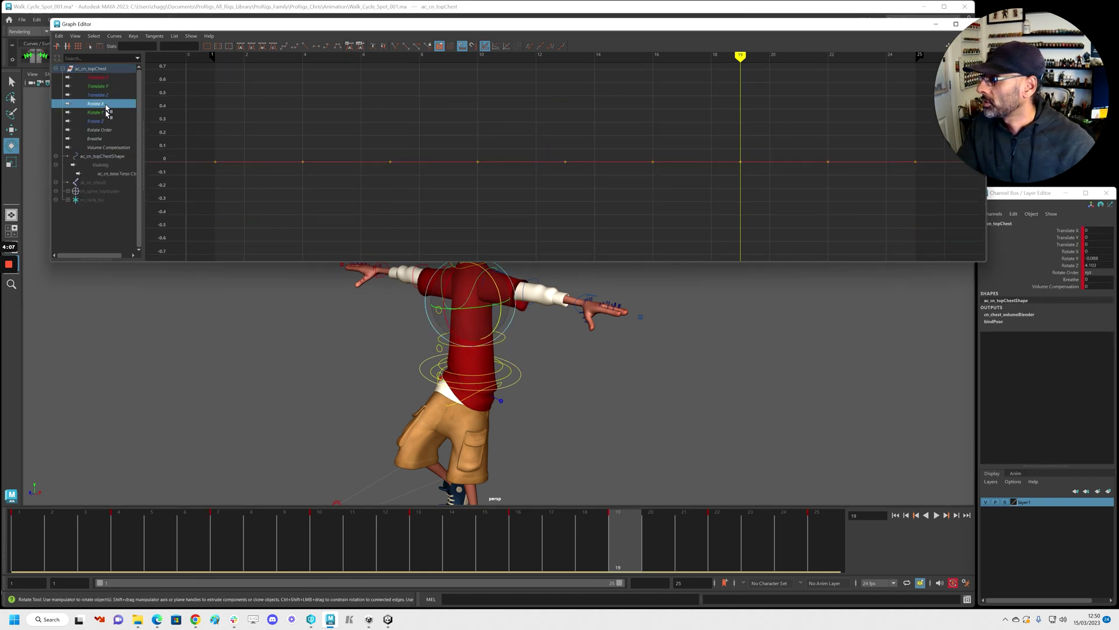
{"action": "left_click", "coordinate": [106, 113]}
{"action": "left_click_drag", "start_coordinate": [206, 216], "coordinate": [238, 240]}
{"action": "key", "text": "g"}
{"action": "left_click_drag", "start_coordinate": [863, 205], "coordinate": [945, 239]}
{"action": "key", "text": "g"}
Lower the top chest's Rotate Y keys at frame 4 and at frame 22, the latter to about -6.4
{"action": "left_click_drag", "start_coordinate": [283, 184], "coordinate": [320, 211]}
{"action": "middle_click_drag", "start_coordinate": [332, 216], "coordinate": [333, 227]}
{"action": "left_click_drag", "start_coordinate": [783, 180], "coordinate": [852, 214]}
{"action": "middle_click_drag", "start_coordinate": [853, 216], "coordinate": [855, 224]}
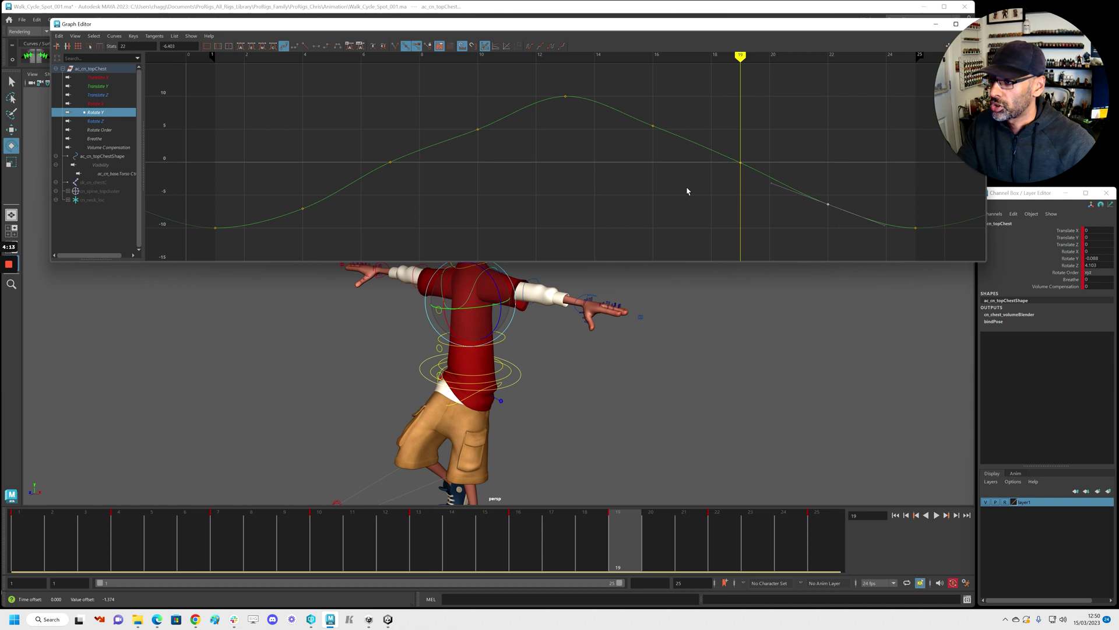
Raise the top chest's Rotate Y keys at frames 10, 16 and 19, with frame 19 at about 0.6
{"action": "left_click_drag", "start_coordinate": [446, 126], "coordinate": [507, 149]}
{"action": "middle_click_drag", "start_coordinate": [509, 143], "coordinate": [511, 131]}
{"action": "left_click_drag", "start_coordinate": [632, 111], "coordinate": [770, 190]}
{"action": "middle_click_drag", "start_coordinate": [770, 191], "coordinate": [772, 184]}
{"action": "left_click", "coordinate": [679, 141]}
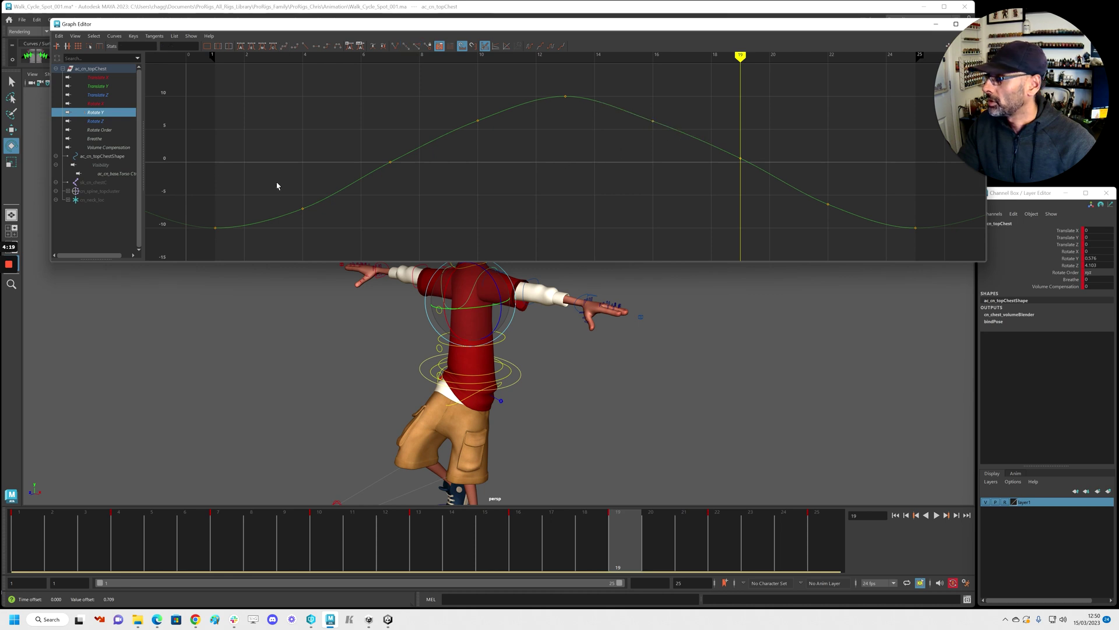
Smooth the top chest's Rotate Z curve by lowering the keys at frames 4 and 10 (about -2.9) and raising frame 16
{"action": "left_click", "coordinate": [94, 121]}
{"action": "left_click_drag", "start_coordinate": [278, 173], "coordinate": [330, 199]}
{"action": "middle_click_drag", "start_coordinate": [330, 198], "coordinate": [332, 205]}
{"action": "left_click_drag", "start_coordinate": [787, 115], "coordinate": [856, 148]}
{"action": "left_click_drag", "start_coordinate": [624, 106], "coordinate": [712, 167]}
{"action": "middle_click_drag", "start_coordinate": [712, 167], "coordinate": [710, 152]}
{"action": "left_click_drag", "start_coordinate": [421, 184], "coordinate": [500, 213]}
{"action": "middle_click_drag", "start_coordinate": [515, 220], "coordinate": [518, 226]}
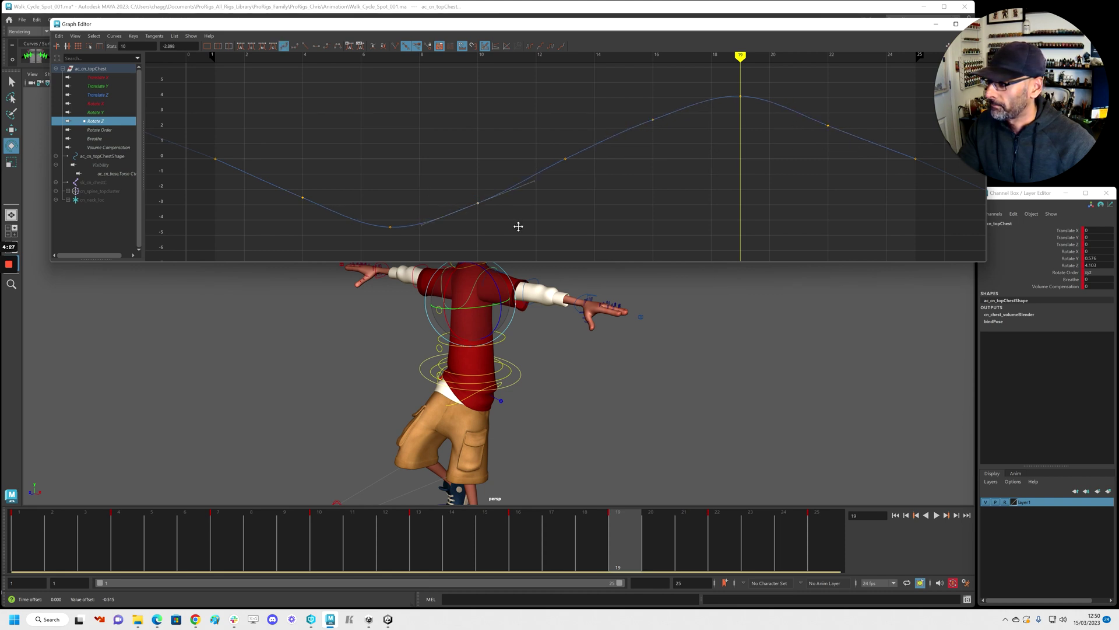
{"action": "left_click_drag", "start_coordinate": [572, 221], "coordinate": [583, 209]}
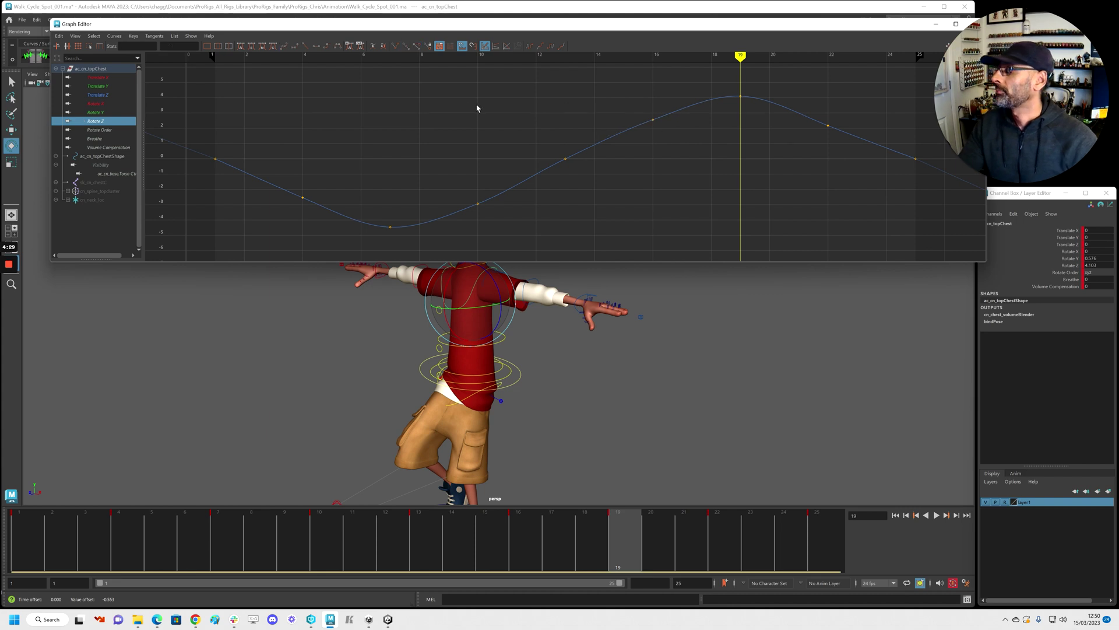
Return to the top chest's Rotate Y curve and lower the frame 19 key to about -0.4
{"action": "right_click_drag", "start_coordinate": [619, 404], "coordinate": [588, 368], "text": "alt"}
{"action": "left_click", "coordinate": [99, 114]}
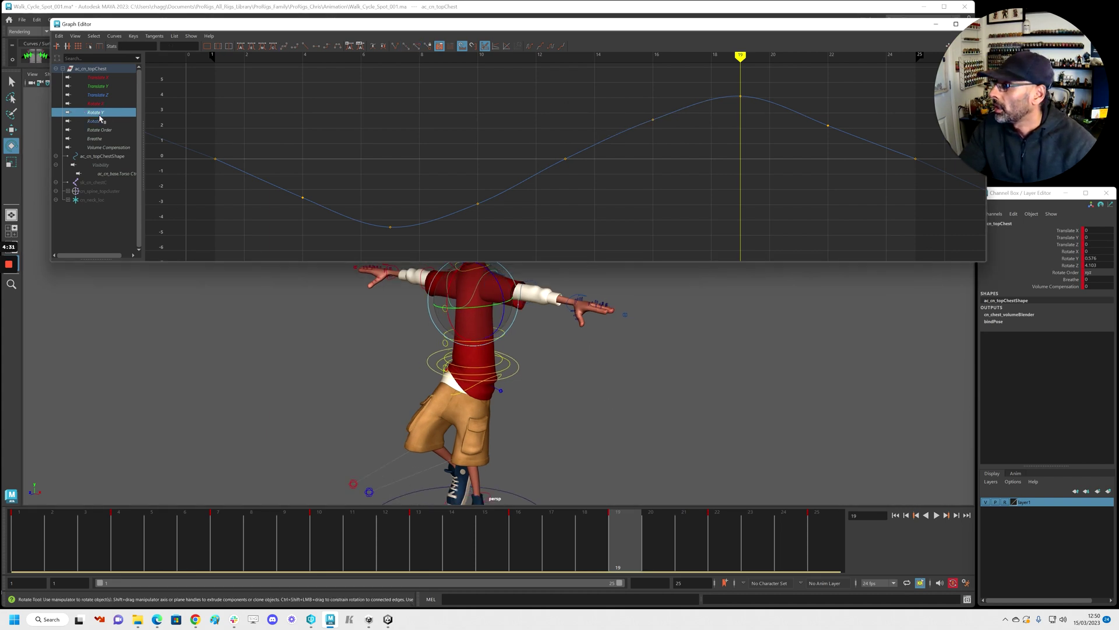
{"action": "left_click", "coordinate": [96, 104]}
{"action": "left_click", "coordinate": [114, 112]}
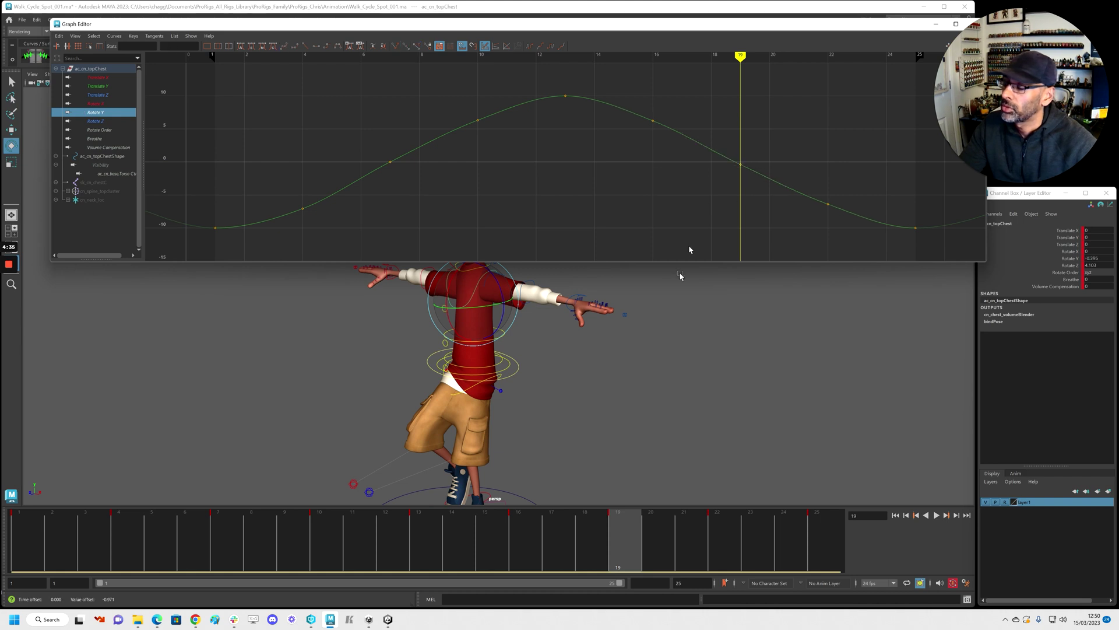
{"action": "left_click", "coordinate": [703, 301]}
Move the Graph Editor out of the way, scrub through the timeline and play the walk to check the motion from the side
{"action": "left_click_drag", "start_coordinate": [733, 25], "coordinate": [1118, 47]}
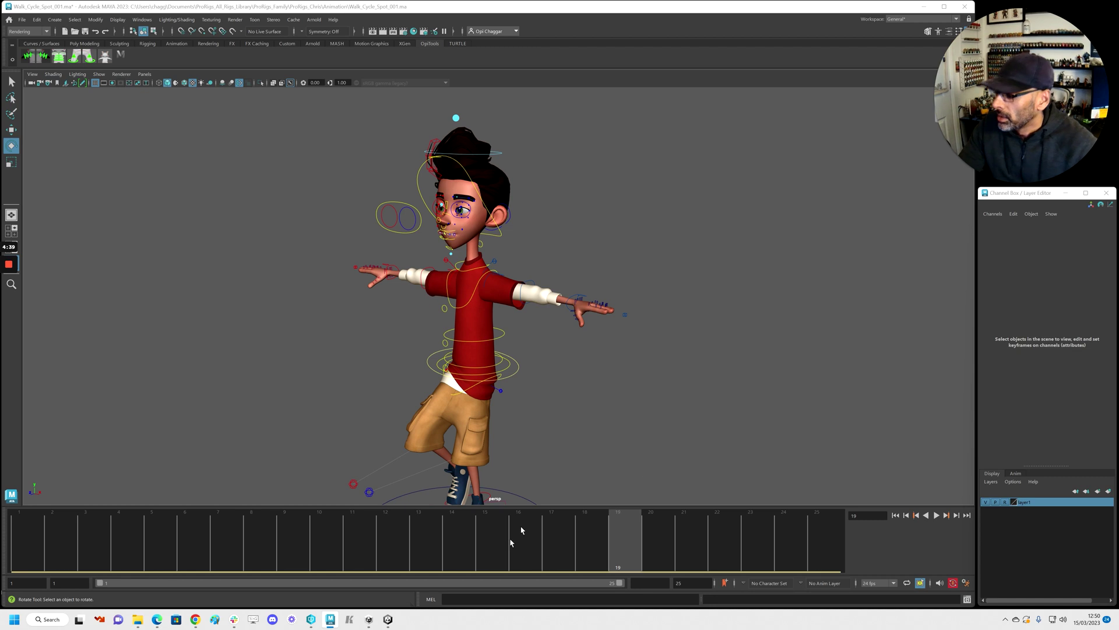
{"action": "left_click_drag", "start_coordinate": [511, 542], "coordinate": [19, 539]}
{"action": "right_click_drag", "start_coordinate": [397, 400], "coordinate": [342, 400], "text": "alt"}
{"action": "middle_click_drag", "start_coordinate": [342, 400], "coordinate": [344, 288], "text": "alt"}
{"action": "left_click_drag", "start_coordinate": [344, 288], "coordinate": [455, 315], "text": "alt"}
{"action": "key", "text": "alt+v"}
{"action": "key", "text": "alt+v"}
Select both knee pole vector controls and convert all their keys to spline tangents
{"action": "left_click_drag", "start_coordinate": [344, 313], "coordinate": [309, 368]}
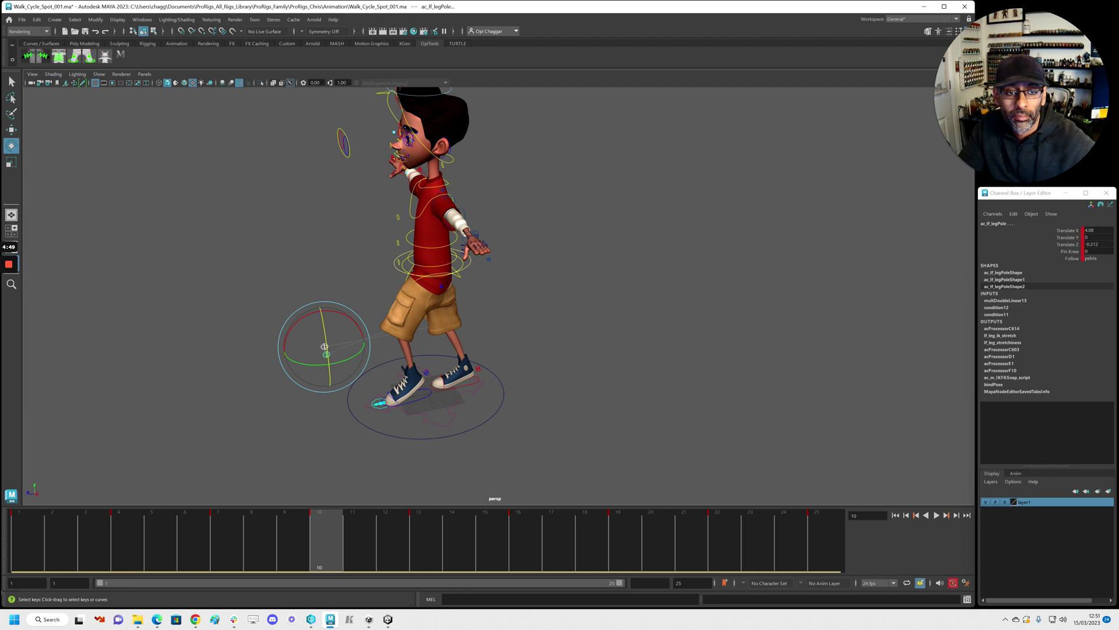
{"action": "left_click_drag", "start_coordinate": [1118, 104], "coordinate": [406, 99]}
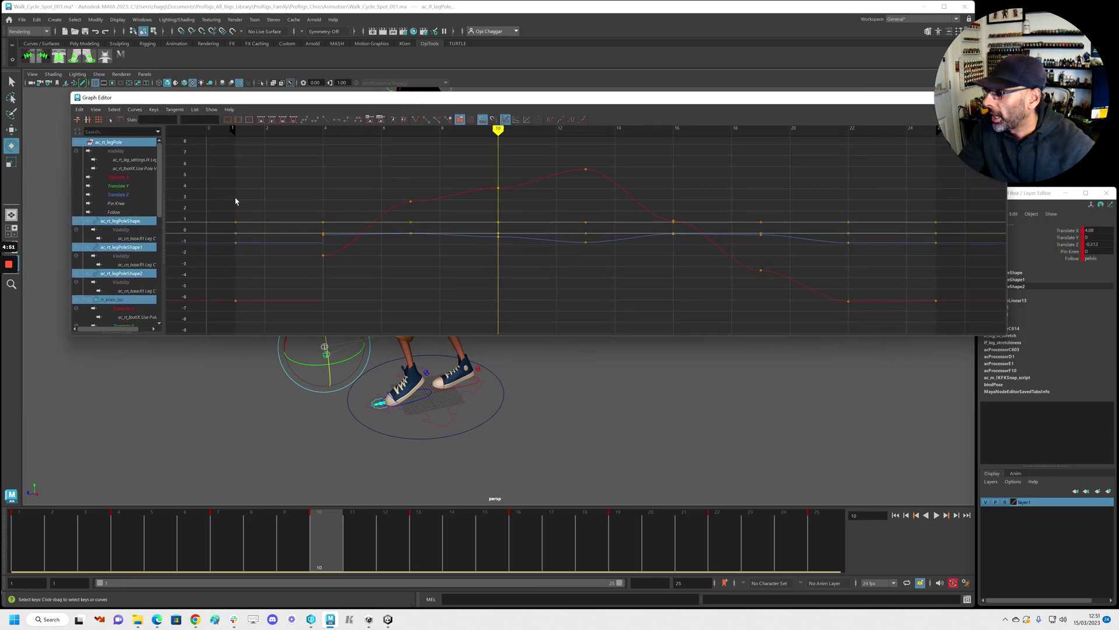
{"action": "key", "text": "a"}
{"action": "left_click_drag", "start_coordinate": [343, 171], "coordinate": [796, 327]}
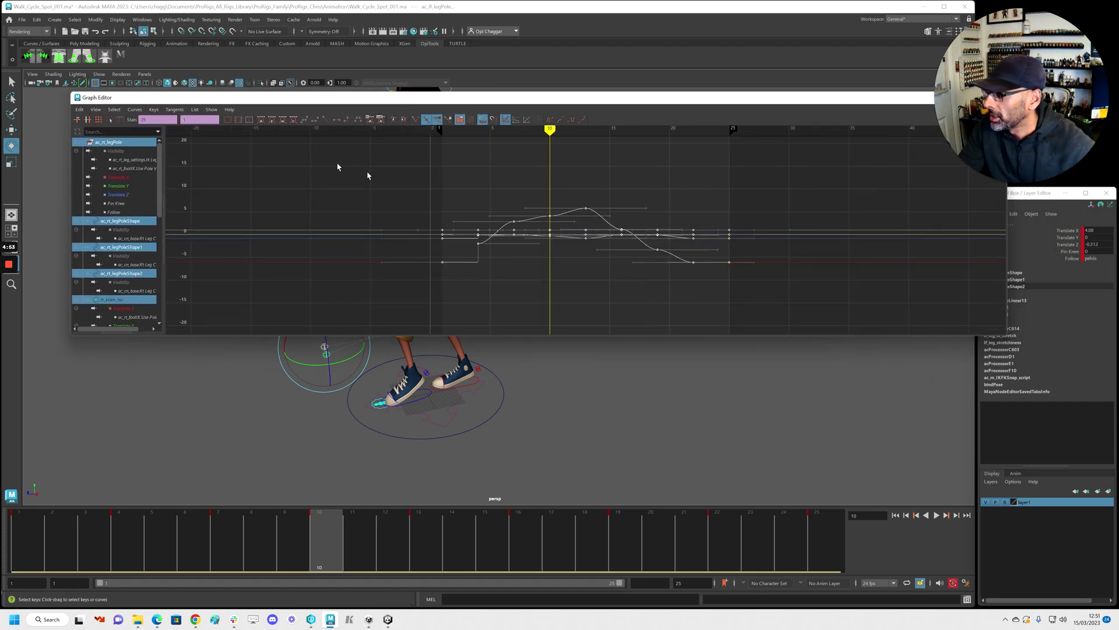
{"action": "left_click", "coordinate": [394, 168]}
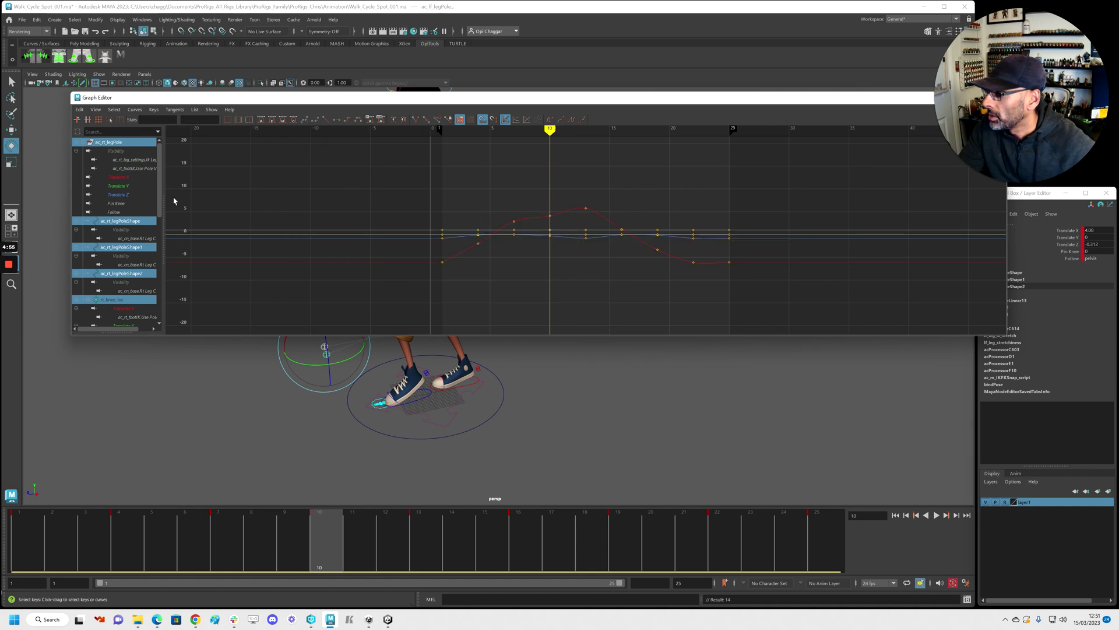
Raise the pole vectors' Translate X key at frame 10 to about 5.4
{"action": "left_click", "coordinate": [120, 177]}
{"action": "left_click_drag", "start_coordinate": [536, 208], "coordinate": [563, 231]}
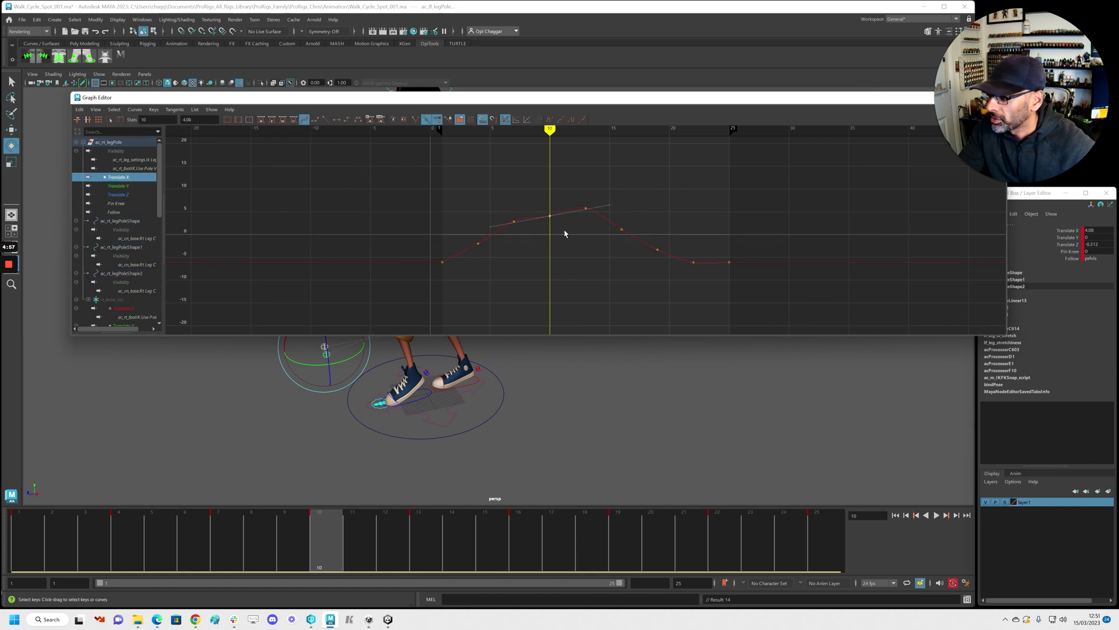
{"action": "middle_click_drag", "start_coordinate": [561, 229], "coordinate": [570, 227], "text": "shift"}
{"action": "key", "text": "ctrl+z"}
{"action": "middle_click_drag", "start_coordinate": [583, 283], "coordinate": [586, 277], "text": "shift"}
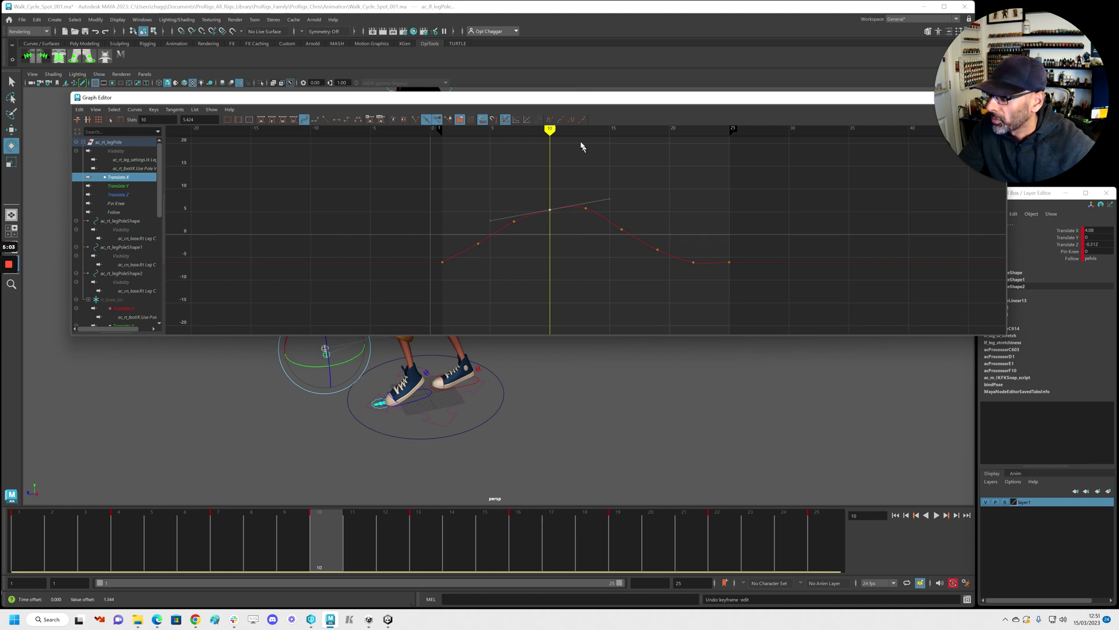
Cycle the pole vectors' Translate X curve before and after its keys and adjust the tangent of the frame 25 key
{"action": "left_click", "coordinate": [551, 119]}
{"action": "left_click", "coordinate": [572, 119]}
{"action": "left_click", "coordinate": [730, 261]}
{"action": "middle_click_drag", "start_coordinate": [804, 293], "coordinate": [804, 278], "text": "shift"}
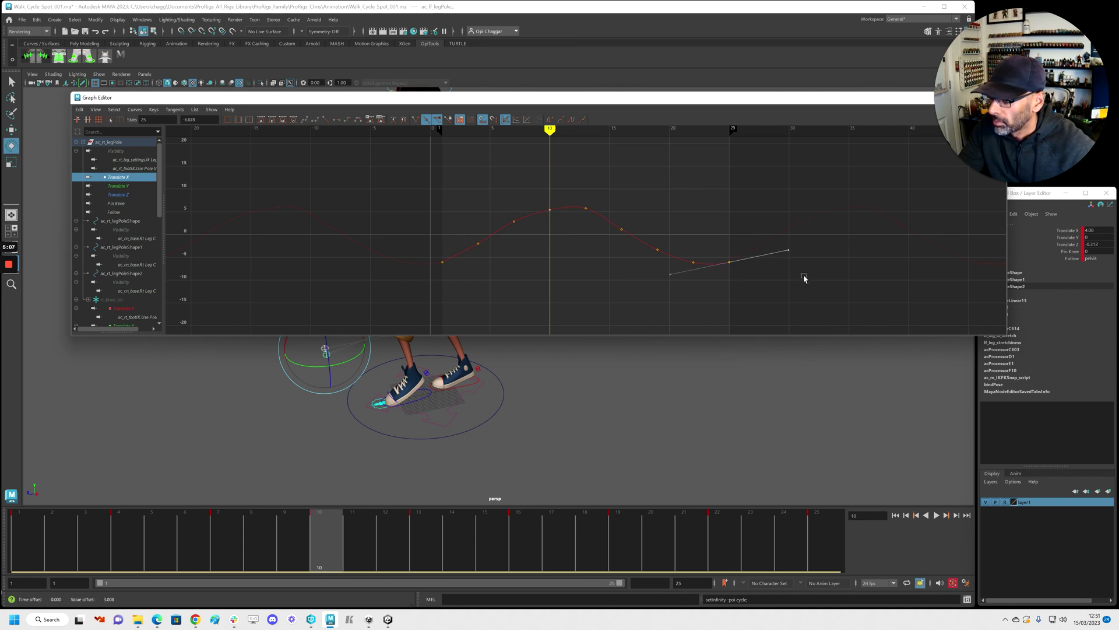
{"action": "left_click_drag", "start_coordinate": [460, 273], "coordinate": [463, 275]}
{"action": "middle_click_drag", "start_coordinate": [433, 294], "coordinate": [399, 292], "text": "shift"}
{"action": "key", "text": "ctrl+z"}
Lower the pole vectors' Translate X key at frame 13 to about 4.5 to round off the curve's peak
{"action": "left_click", "coordinate": [586, 208]}
{"action": "middle_click_drag", "start_coordinate": [629, 193], "coordinate": [630, 196]}
{"action": "left_click", "coordinate": [650, 197]}
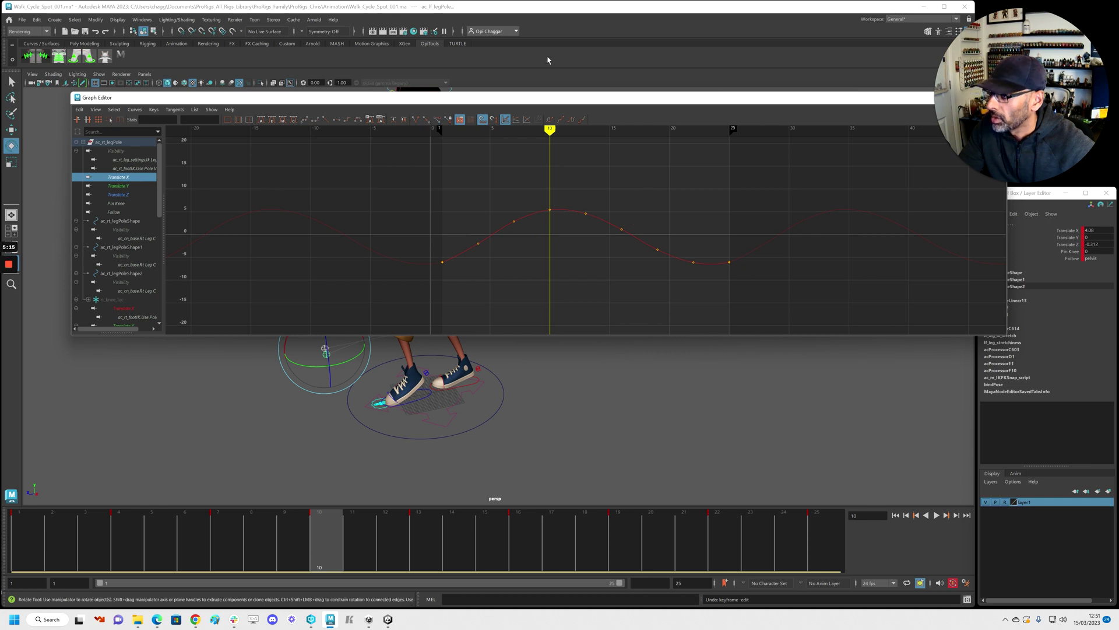
Cycle the pole vectors' Translate Z curve and adjust the tangents of its first and last keys for a smooth loop
{"action": "left_click", "coordinate": [133, 194]}
{"action": "key", "text": "f"}
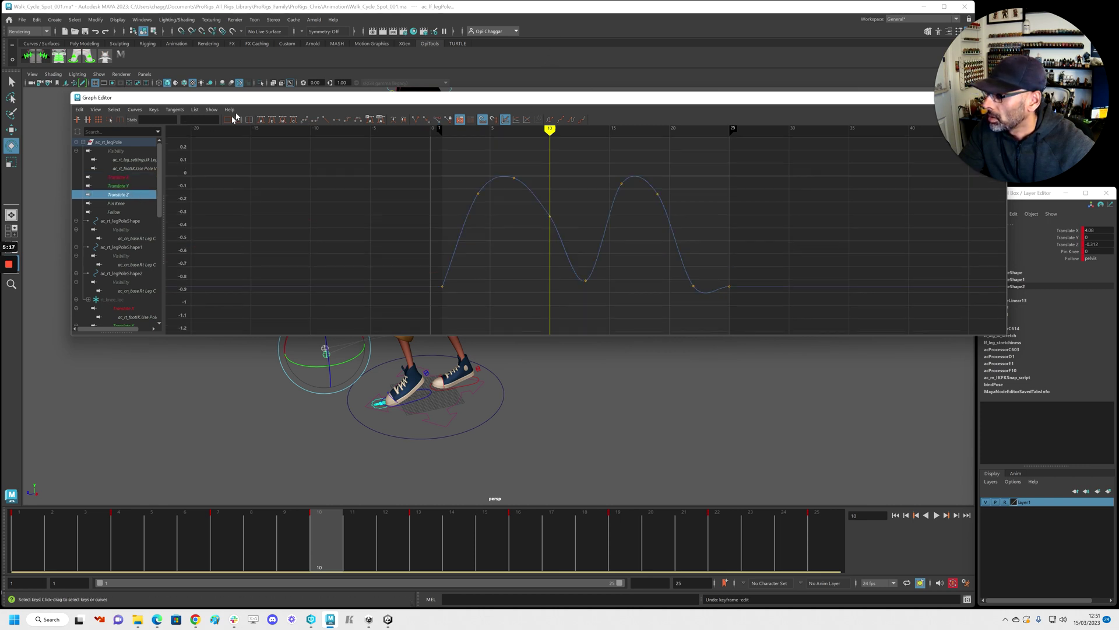
{"action": "left_click", "coordinate": [572, 120]}
{"action": "left_click", "coordinate": [729, 286]}
{"action": "left_click", "coordinate": [693, 285]}
{"action": "middle_click_drag", "start_coordinate": [716, 294], "coordinate": [717, 296]}
{"action": "key", "text": "ctrl+z"}
{"action": "left_click_drag", "start_coordinate": [718, 258], "coordinate": [776, 250]}
{"action": "left_click", "coordinate": [442, 286]}
{"action": "left_click", "coordinate": [464, 230]}
{"action": "middle_click_drag", "start_coordinate": [473, 261], "coordinate": [478, 268]}
Move the Graph Editor out of the way and play the walk from frame 1 to check the knees from the side
{"action": "left_click_drag", "start_coordinate": [382, 100], "coordinate": [1118, 79]}
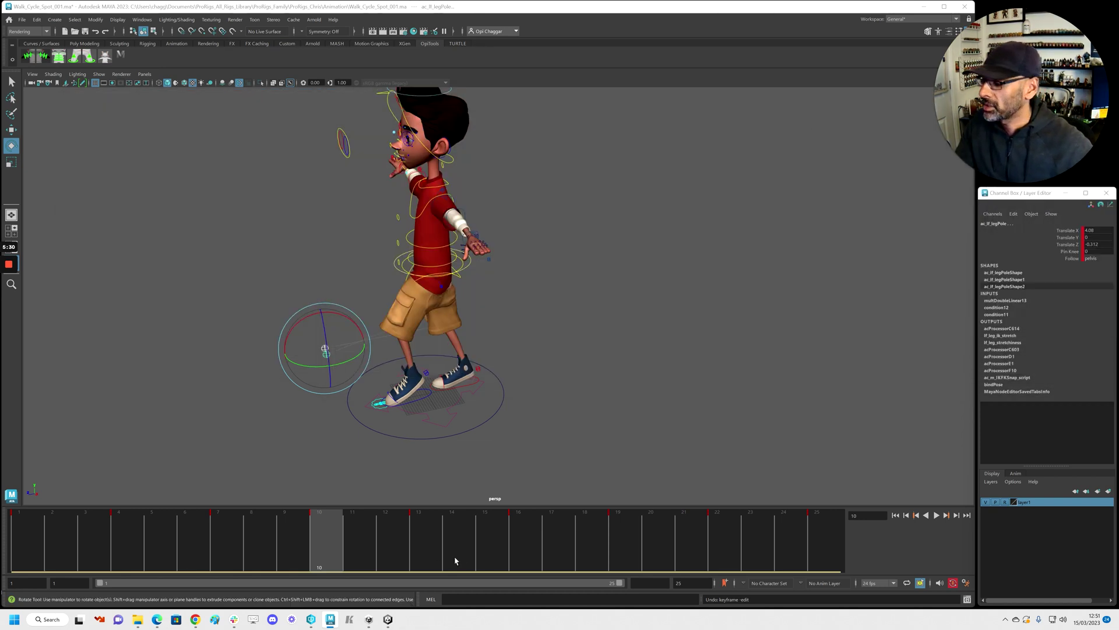
{"action": "left_click", "coordinate": [29, 525]}
{"action": "key", "text": "alt+v"}
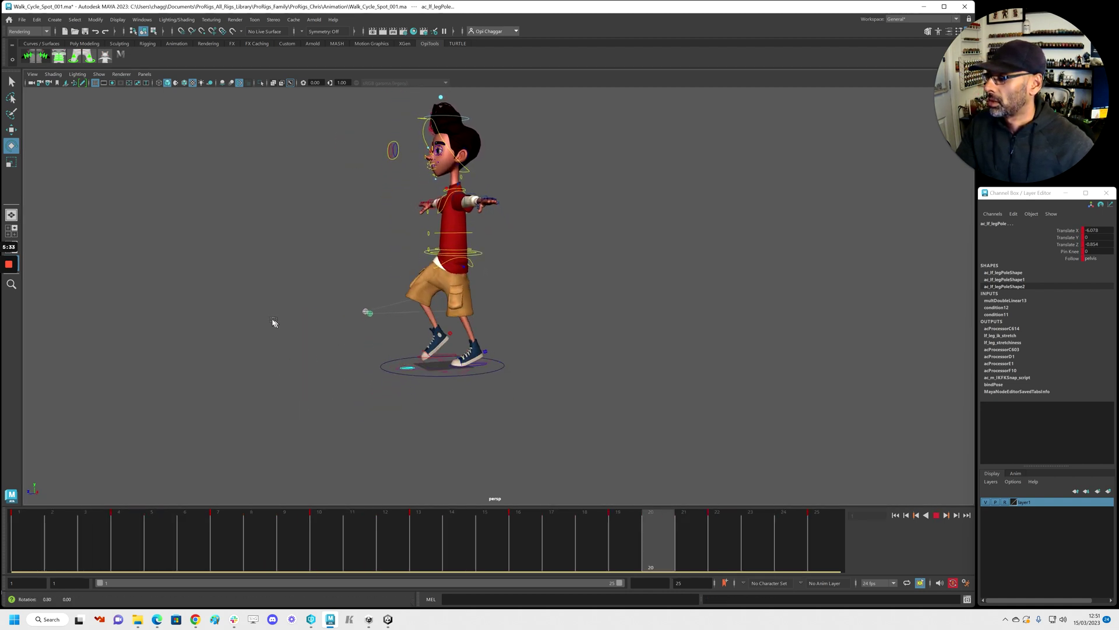
{"action": "right_click_drag", "start_coordinate": [320, 337], "coordinate": [518, 351], "text": "alt"}
{"action": "key", "text": "alt+v"}
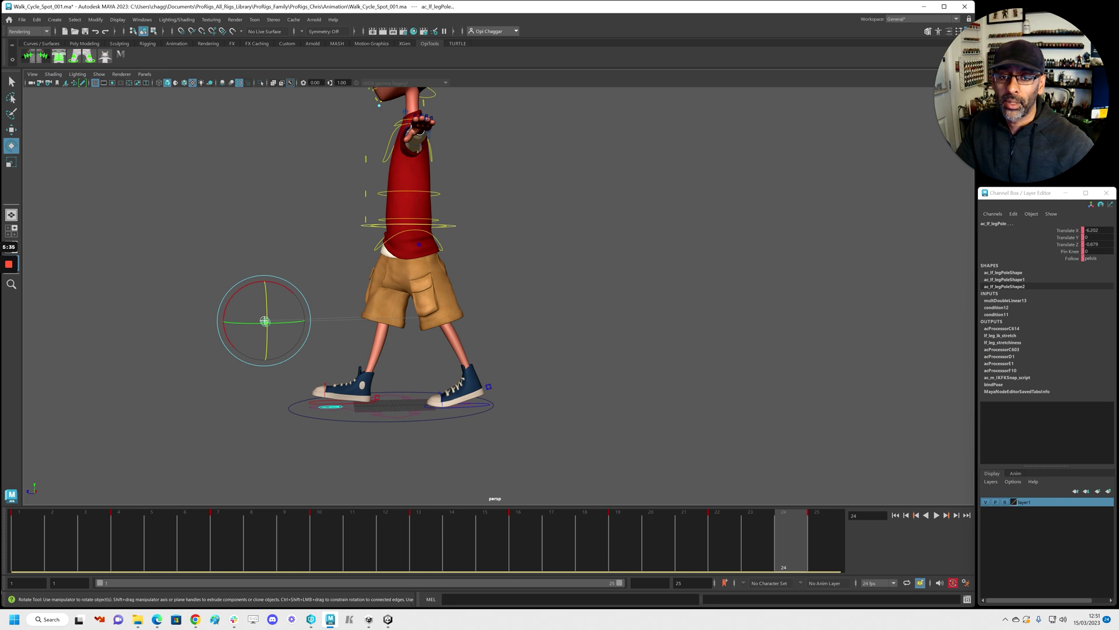
Select the left foot IK control and flatten the tangents of all its keys
{"action": "left_click", "coordinate": [485, 406]}
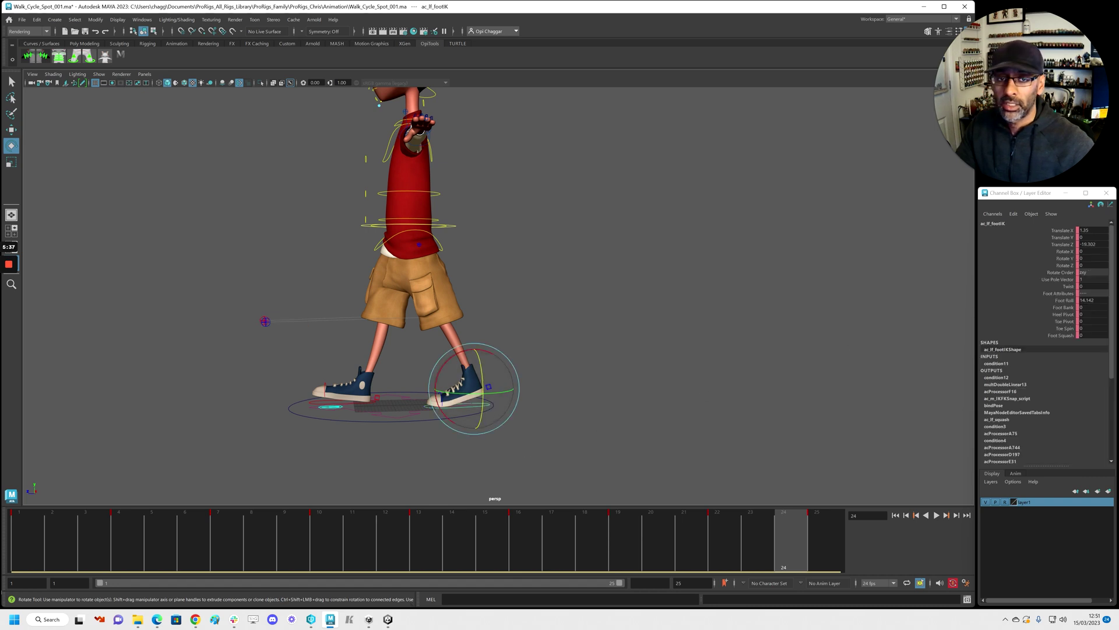
{"action": "left_click_drag", "start_coordinate": [1118, 142], "coordinate": [197, 112]}
{"action": "right_click_drag", "start_coordinate": [558, 256], "coordinate": [385, 186], "text": "alt"}
{"action": "left_click_drag", "start_coordinate": [404, 197], "coordinate": [736, 306]}
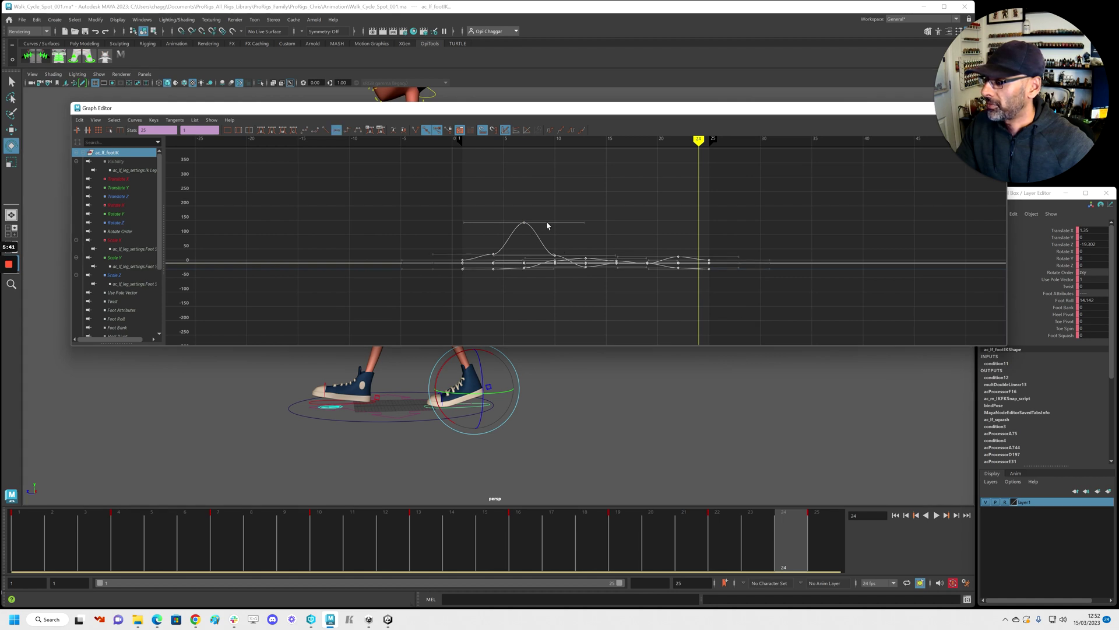
{"action": "left_click", "coordinate": [491, 213]}
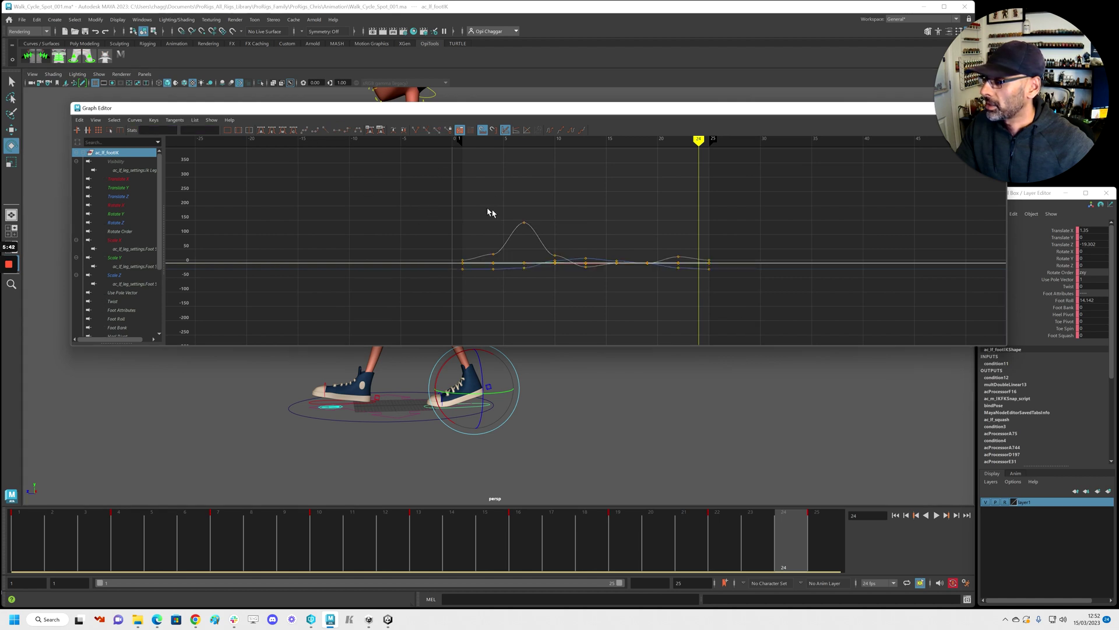
Isolate the left foot's Translate X curve and play the walk from the front to examine the foot's sideways movement
{"action": "left_click", "coordinate": [134, 187]}
{"action": "left_click", "coordinate": [130, 179]}
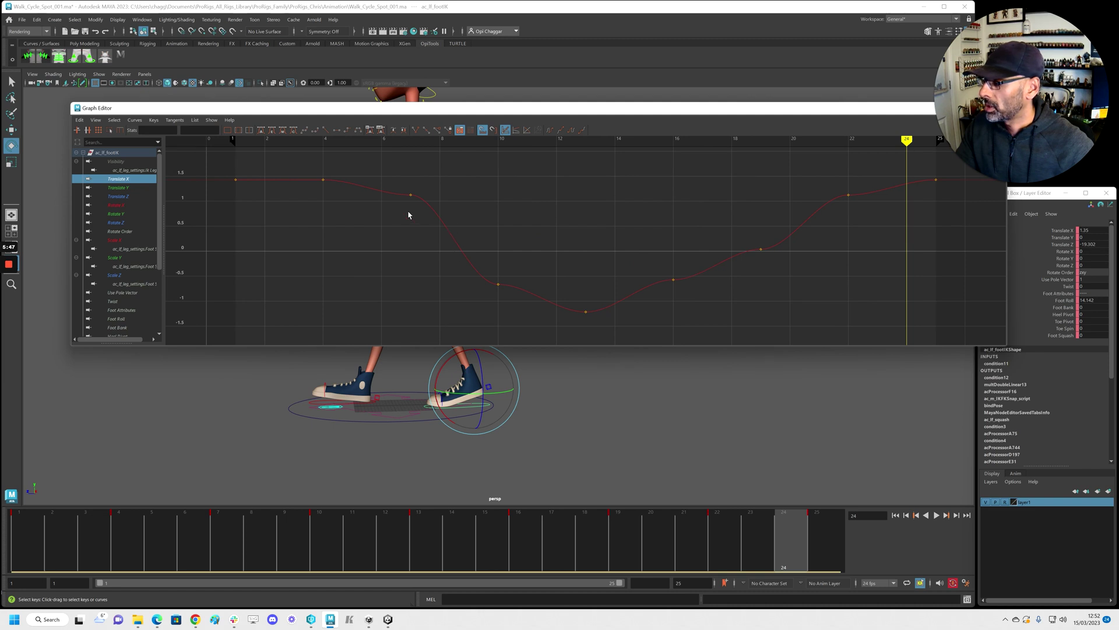
{"action": "key", "text": "w"}
{"action": "left_click_drag", "start_coordinate": [373, 436], "coordinate": [414, 435], "text": "alt"}
{"action": "right_click_drag", "start_coordinate": [415, 435], "coordinate": [291, 435], "text": "alt"}
{"action": "middle_click_drag", "start_coordinate": [369, 446], "coordinate": [346, 488], "text": "alt"}
{"action": "key", "text": "alt+v"}
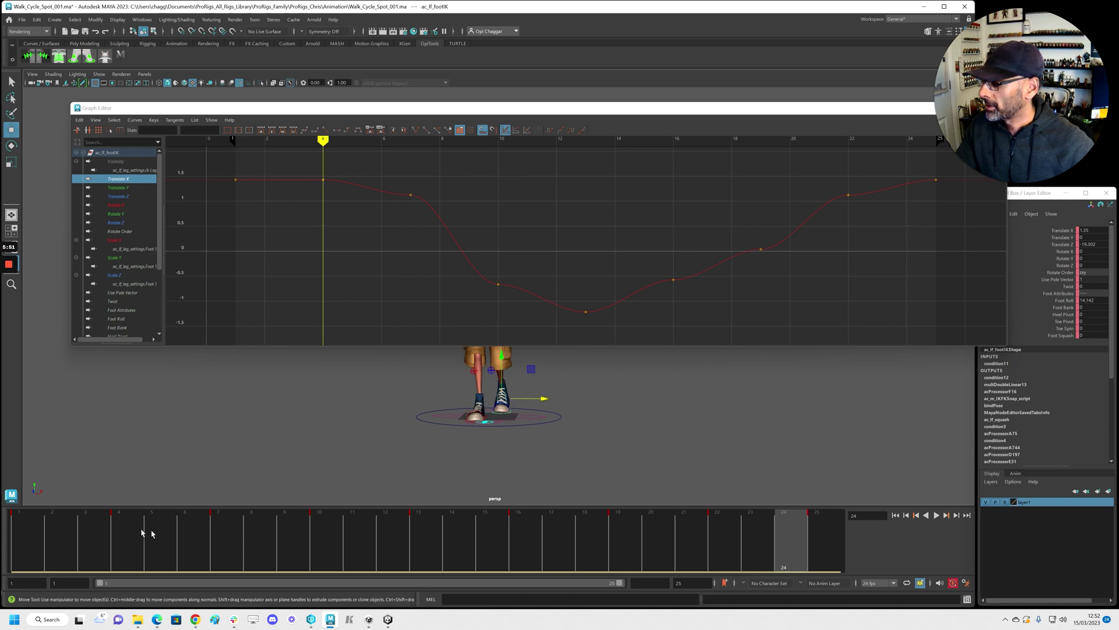
{"action": "key", "text": "alt+v"}
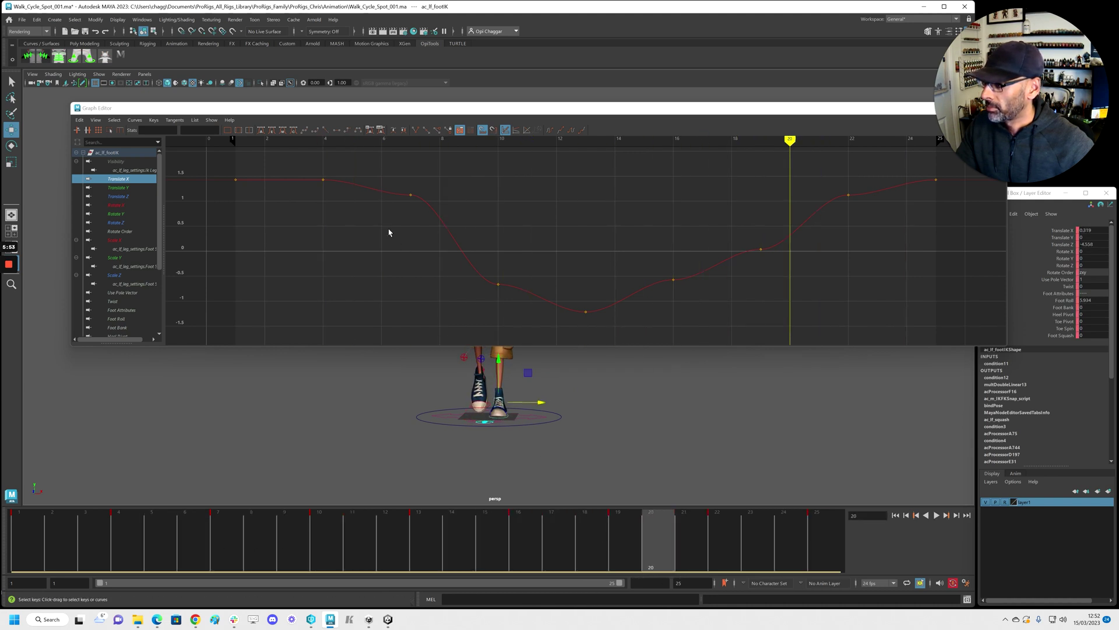
Delete the left foot's Translate X keys from frame 4 to frame 22 and play the walk to check it
{"action": "left_click_drag", "start_coordinate": [305, 163], "coordinate": [875, 313]}
{"action": "key", "text": "Delete"}
{"action": "key", "text": "alt+v"}
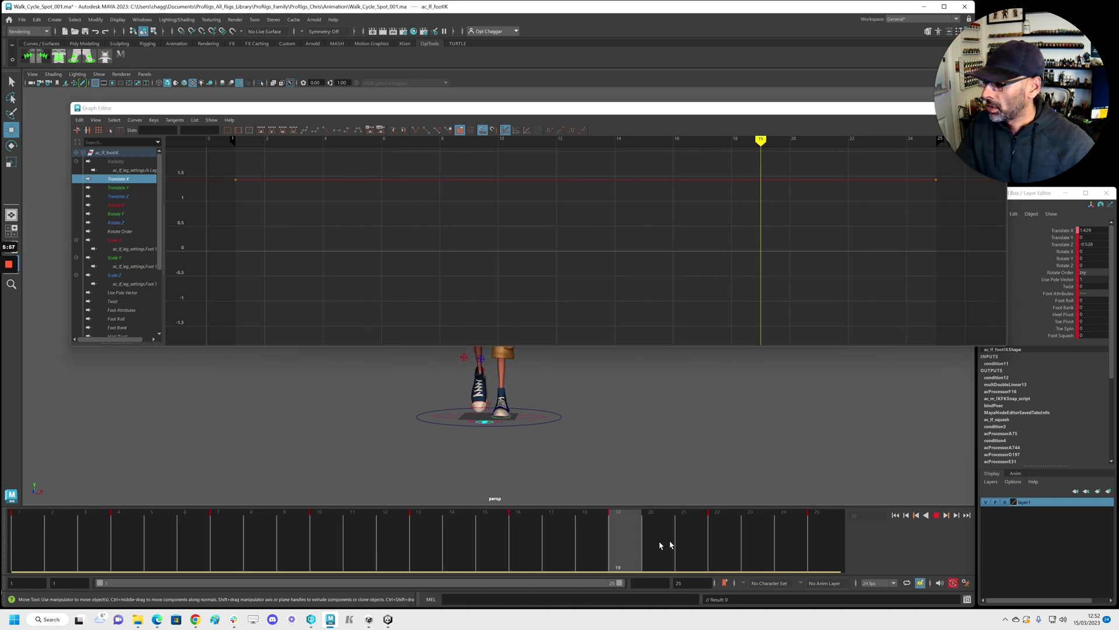
{"action": "key", "text": "alt+v"}
Tilt the tangent of the left foot's Translate Y key at frame 7 upward so the lift rises smoothly
{"action": "left_click", "coordinate": [134, 188]}
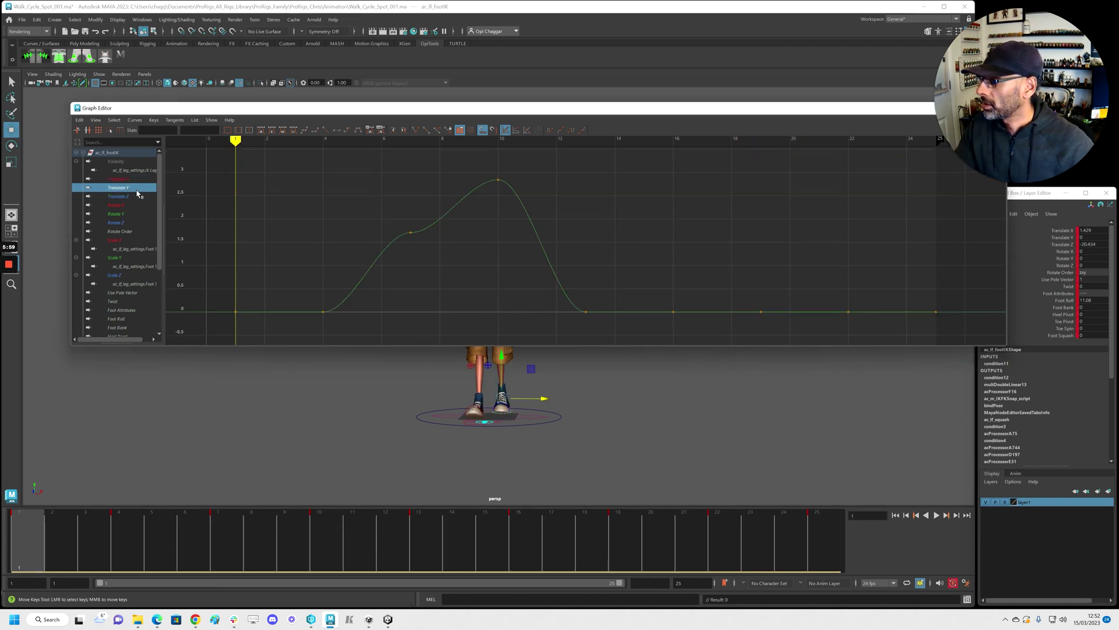
{"action": "left_click_drag", "start_coordinate": [368, 211], "coordinate": [432, 253]}
{"action": "left_click_drag", "start_coordinate": [435, 202], "coordinate": [488, 261]}
{"action": "middle_click_drag", "start_coordinate": [489, 261], "coordinate": [487, 216]}
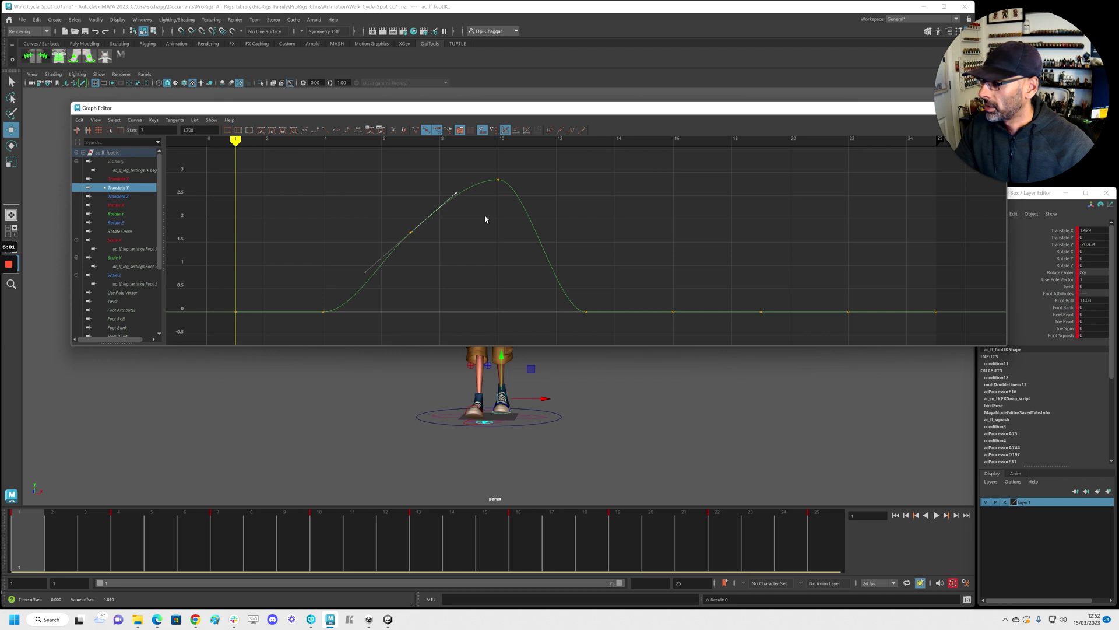
Spline the left foot's Translate Z keys from frame 7 to 22 and raise the frame 16 key to about 11
{"action": "left_click", "coordinate": [149, 199]}
{"action": "left_click_drag", "start_coordinate": [383, 300], "coordinate": [442, 278]}
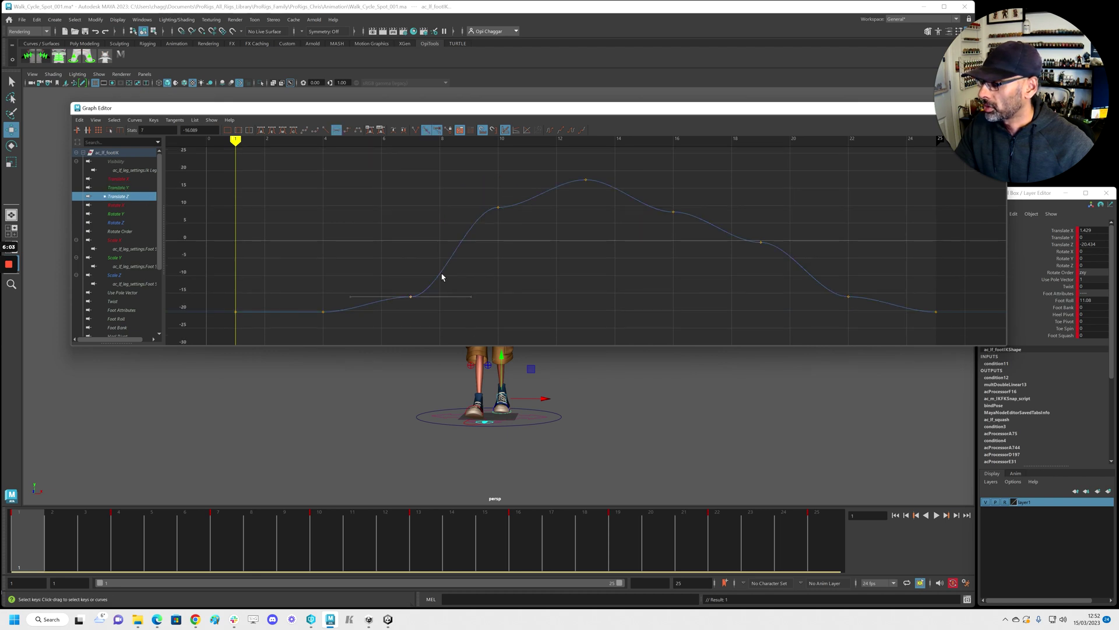
{"action": "left_click_drag", "start_coordinate": [384, 174], "coordinate": [860, 332]}
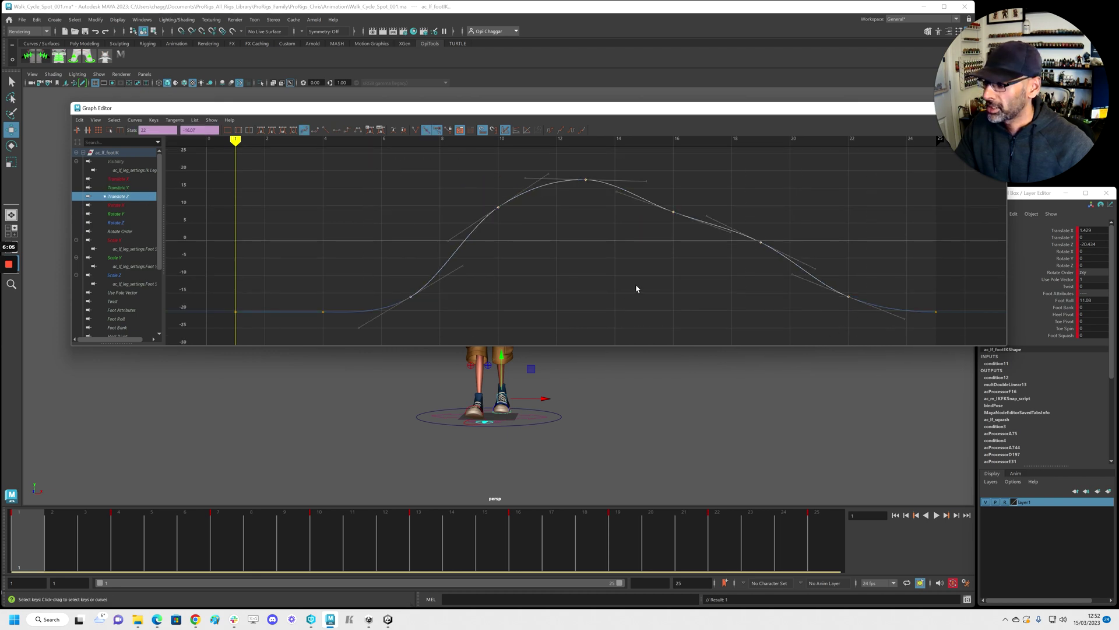
{"action": "left_click", "coordinate": [673, 211]}
{"action": "middle_click_drag", "start_coordinate": [692, 238], "coordinate": [695, 222]}
{"action": "left_click_drag", "start_coordinate": [860, 298], "coordinate": [863, 301]}
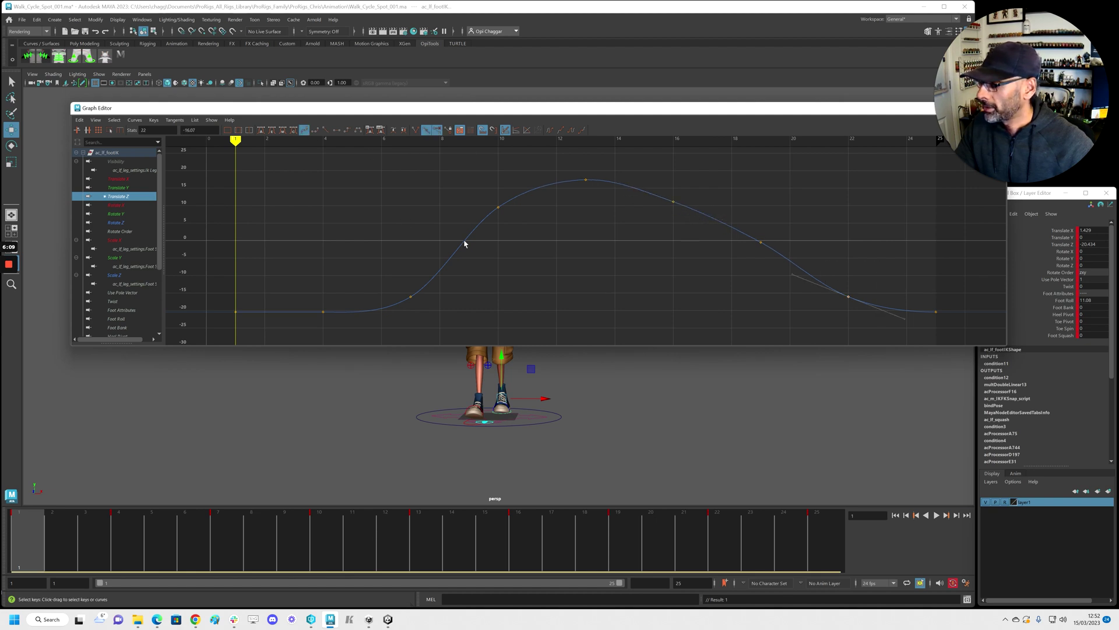
{"action": "left_click", "coordinate": [785, 305]}
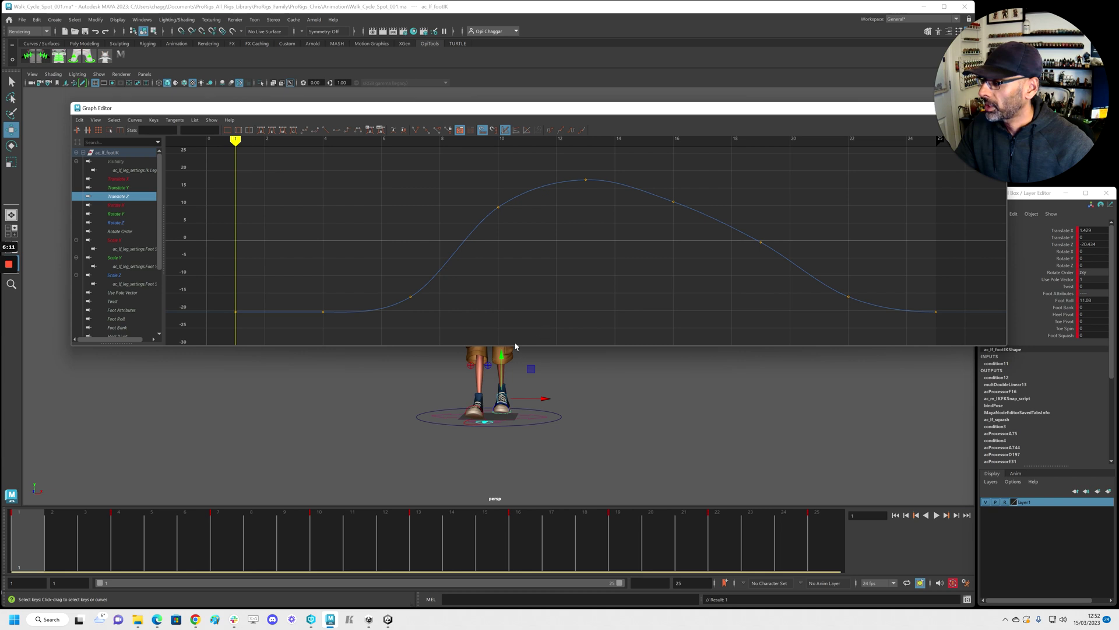
Set the left foot's Foot Roll keys at frames 4 and 10 to spline tangents
{"action": "left_click", "coordinate": [138, 317]}
{"action": "left_click_drag", "start_coordinate": [297, 245], "coordinate": [350, 282]}
{"action": "left_click", "coordinate": [305, 130]}
{"action": "left_click_drag", "start_coordinate": [470, 267], "coordinate": [506, 284]}
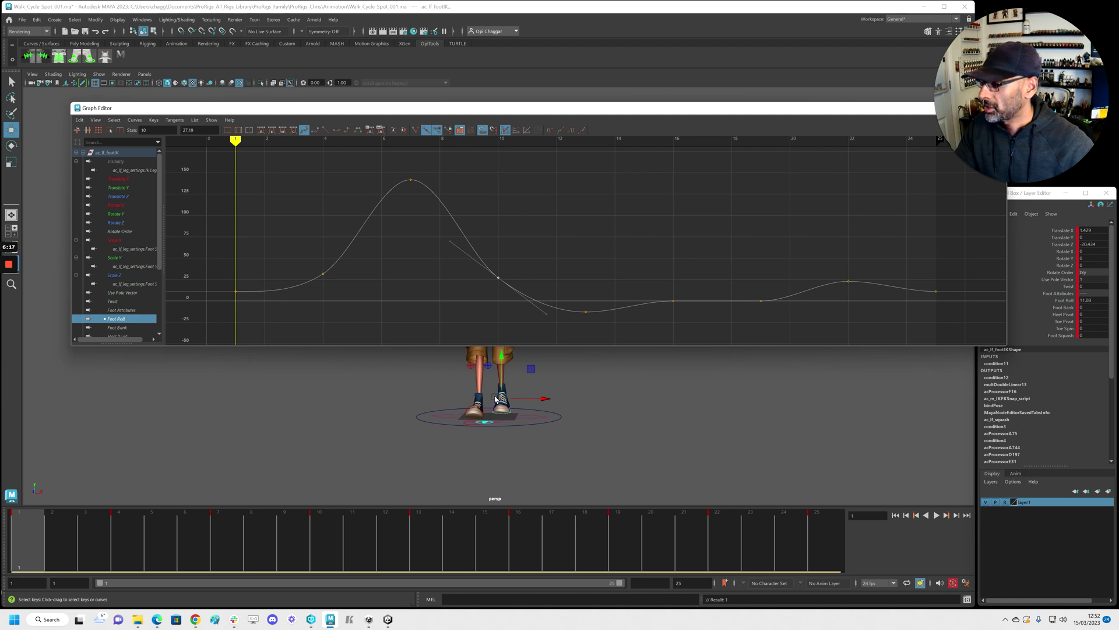
Select the right foot IK control and convert its keys from frame 4 to frame 22 to spline tangents
{"action": "left_click_drag", "start_coordinate": [430, 436], "coordinate": [407, 439], "text": "alt"}
{"action": "middle_click_drag", "start_coordinate": [432, 440], "coordinate": [470, 395], "text": "alt"}
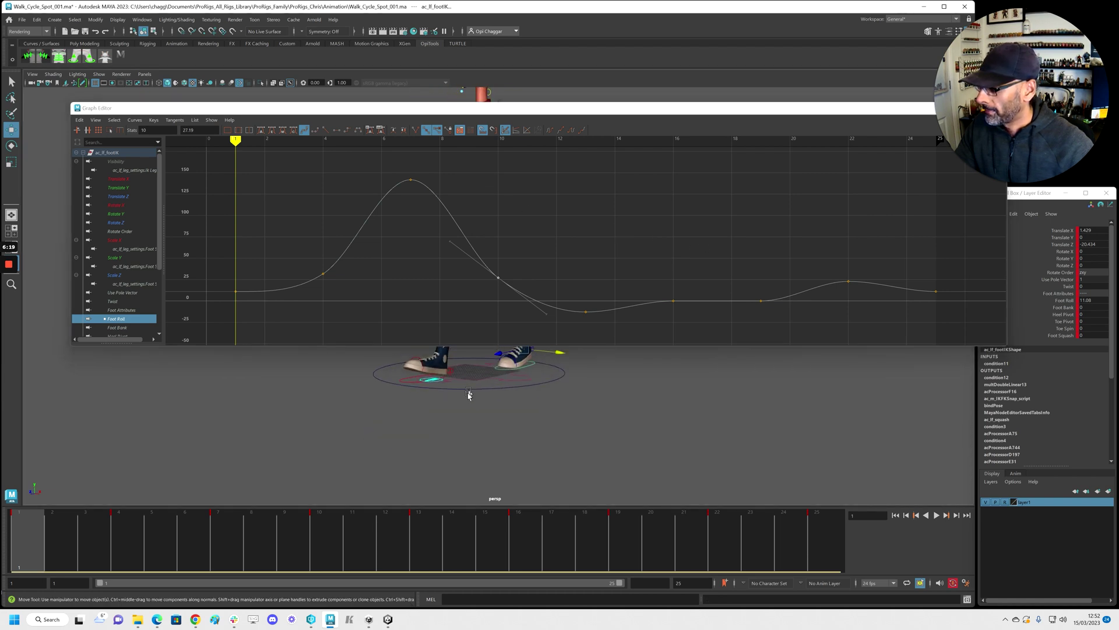
{"action": "right_click_drag", "start_coordinate": [470, 395], "coordinate": [489, 429], "text": "alt"}
{"action": "left_click_drag", "start_coordinate": [488, 429], "coordinate": [493, 396], "text": "alt"}
{"action": "left_click", "coordinate": [488, 397]}
{"action": "left_click_drag", "start_coordinate": [389, 225], "coordinate": [438, 255]}
{"action": "right_click_drag", "start_coordinate": [438, 255], "coordinate": [411, 327], "text": "shift"}
{"action": "left_click_drag", "start_coordinate": [375, 260], "coordinate": [386, 270]}
{"action": "middle_click_drag", "start_coordinate": [386, 271], "coordinate": [391, 291]}
{"action": "left_click", "coordinate": [413, 413]}
{"action": "left_click", "coordinate": [414, 414]}
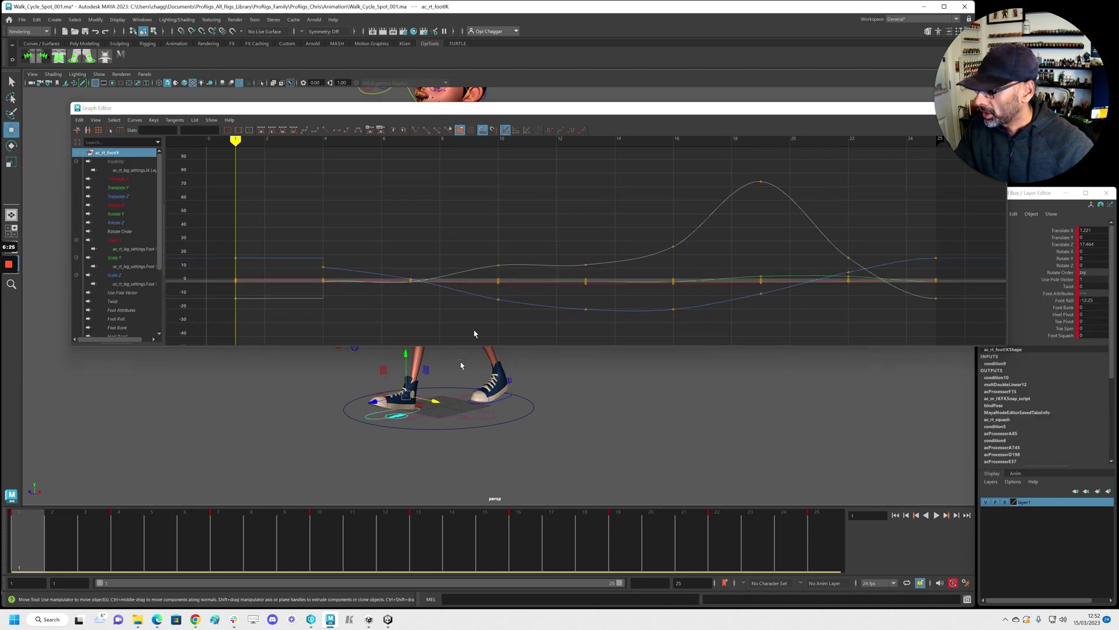
{"action": "key", "text": "f"}
{"action": "left_click_drag", "start_coordinate": [307, 168], "coordinate": [866, 311]}
{"action": "left_click", "coordinate": [304, 131]}
{"action": "left_click", "coordinate": [443, 196]}
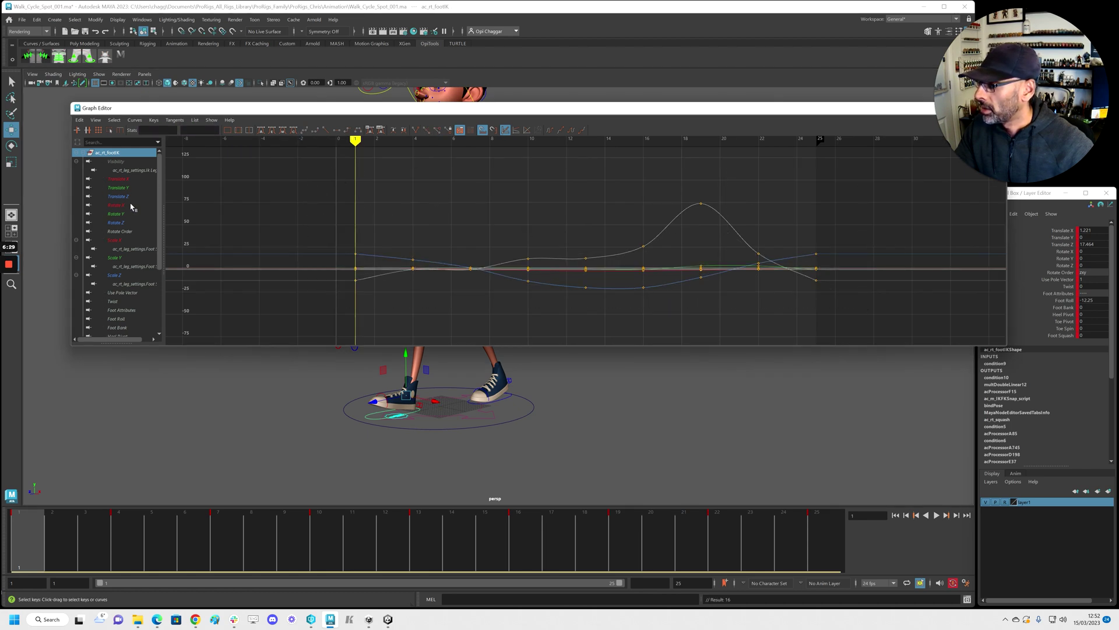
Delete the right foot's Translate X keys in the middle of the cycle
{"action": "left_click", "coordinate": [123, 180]}
{"action": "key", "text": "f"}
{"action": "left_click_drag", "start_coordinate": [455, 219], "coordinate": [772, 312]}
{"action": "key", "text": "Delete"}
{"action": "left_click_drag", "start_coordinate": [318, 181], "coordinate": [416, 251]}
Flatten the tangents of the right foot's Translate Y keys at frames 13 and 16
{"action": "left_click", "coordinate": [136, 188]}
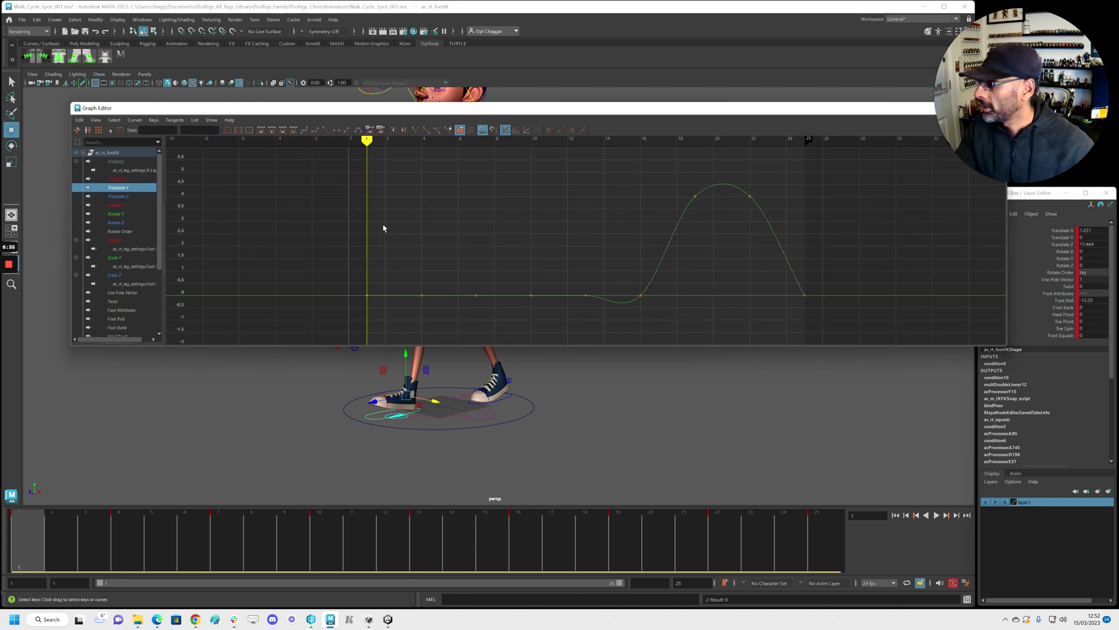
{"action": "left_click_drag", "start_coordinate": [564, 277], "coordinate": [680, 327]}
{"action": "key", "text": "alt+f"}
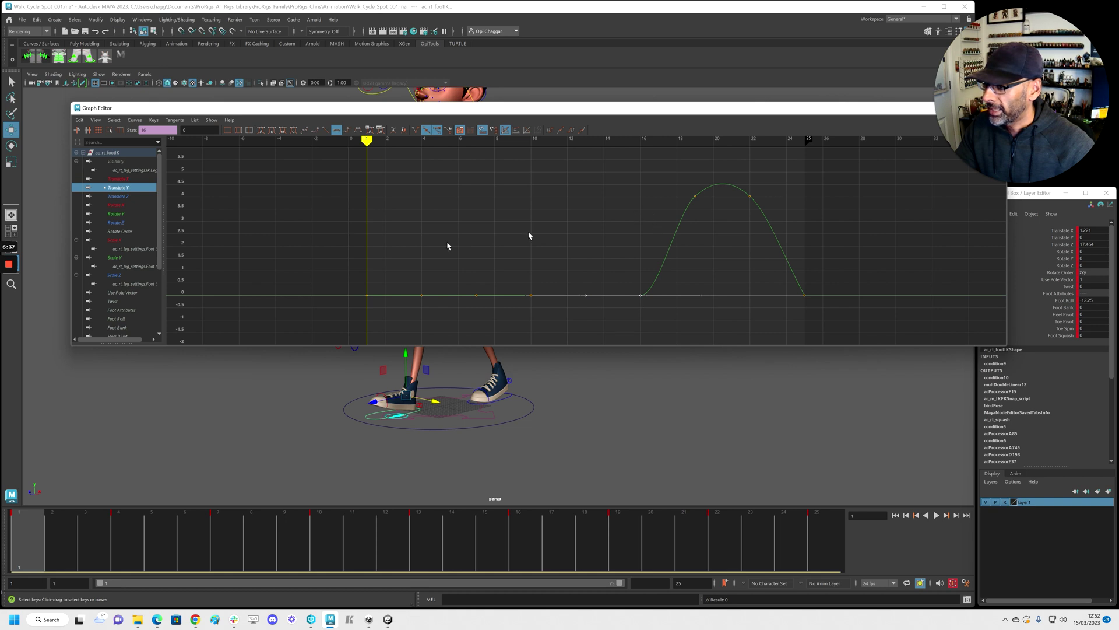
Cycle the right foot's Translate Z curve before and after its keys and adjust the early part of the curve around frame 7
{"action": "left_click", "coordinate": [114, 197]}
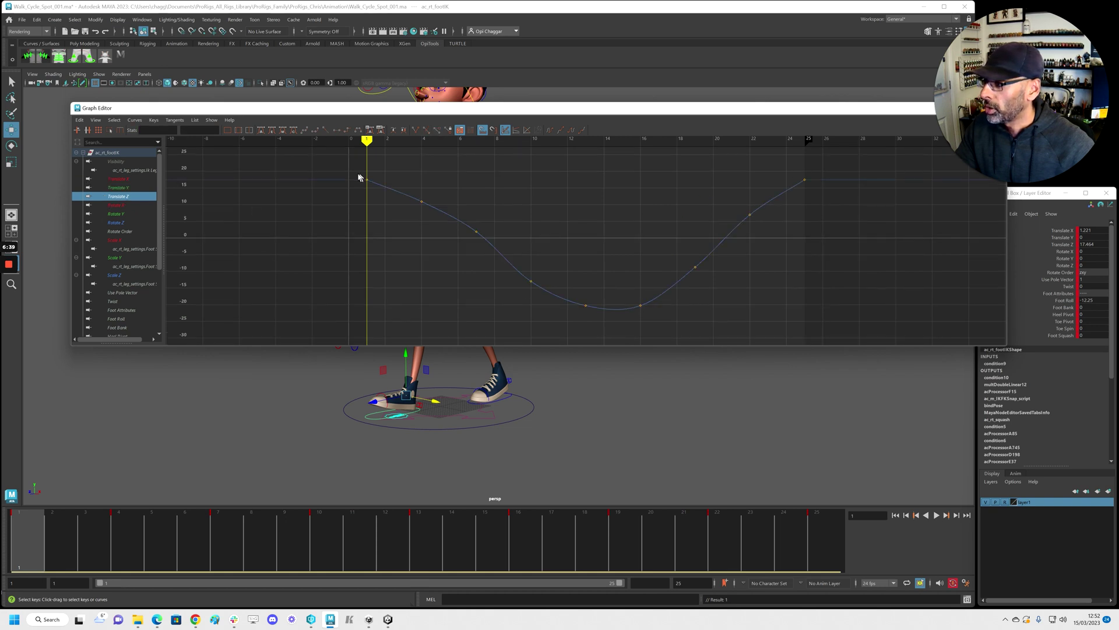
{"action": "left_click", "coordinate": [551, 130]}
{"action": "left_click", "coordinate": [569, 129]}
{"action": "left_click_drag", "start_coordinate": [325, 167], "coordinate": [865, 205]}
{"action": "left_click_drag", "start_coordinate": [456, 207], "coordinate": [498, 248]}
{"action": "middle_click_drag", "start_coordinate": [498, 246], "coordinate": [501, 252]}
{"action": "middle_click_drag", "start_coordinate": [442, 229], "coordinate": [453, 217]}
Flatten the tangents of the right foot's Foot Roll keys at frames 4, 7, 10 and 13
{"action": "left_click", "coordinate": [126, 214]}
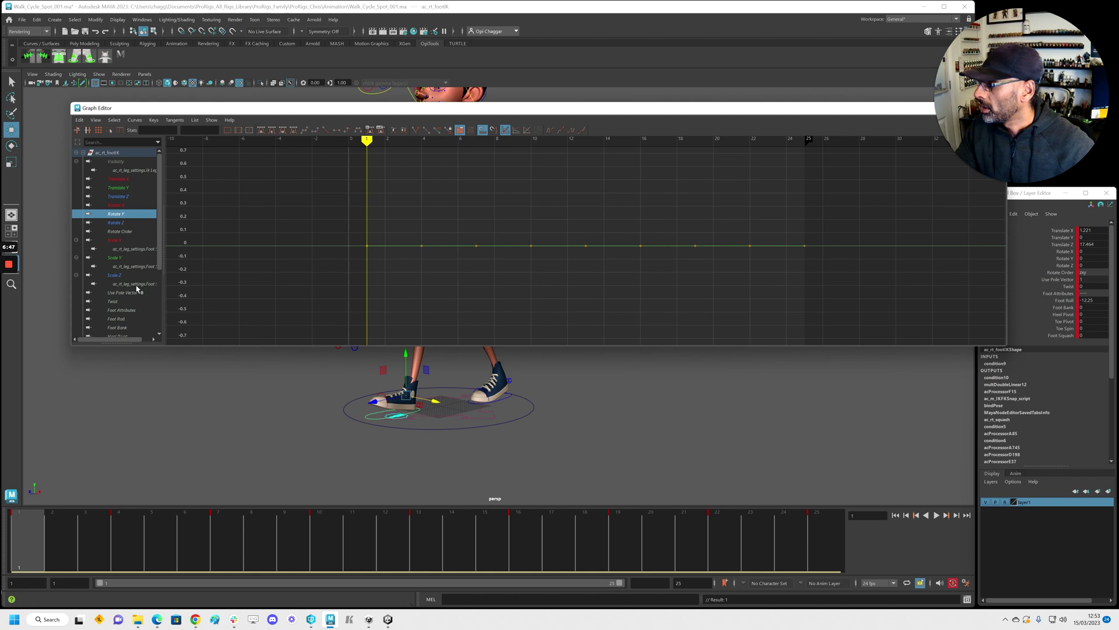
{"action": "left_click", "coordinate": [119, 319]}
{"action": "left_click_drag", "start_coordinate": [393, 276], "coordinate": [484, 309]}
{"action": "left_click", "coordinate": [570, 277]}
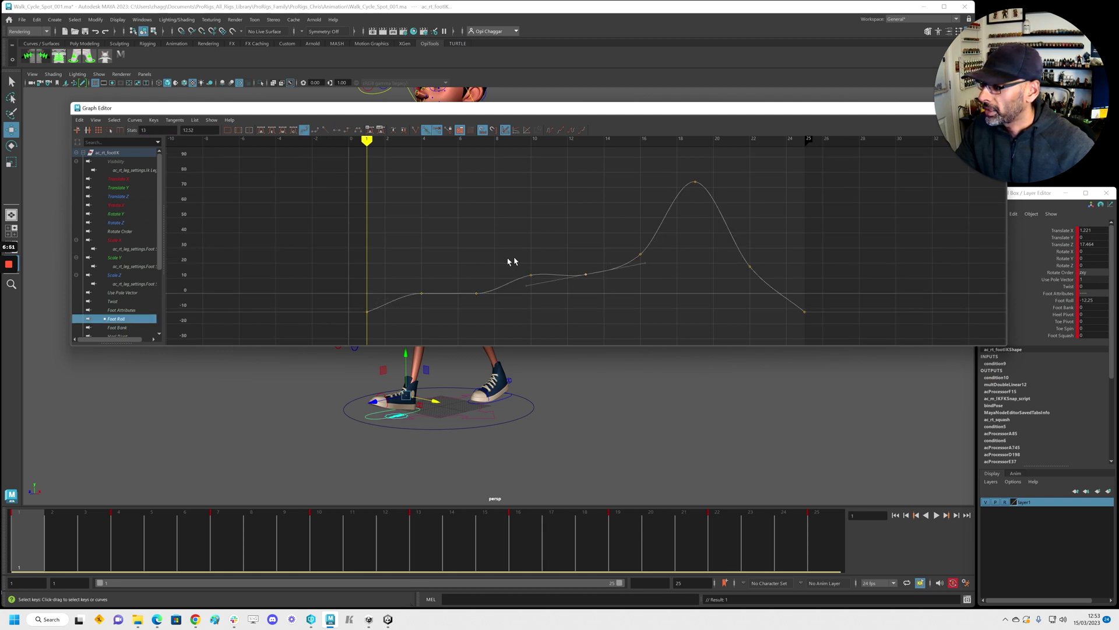
{"action": "left_click_drag", "start_coordinate": [508, 259], "coordinate": [632, 290]}
{"action": "key", "text": "shift+f"}
{"action": "left_click", "coordinate": [689, 261]}
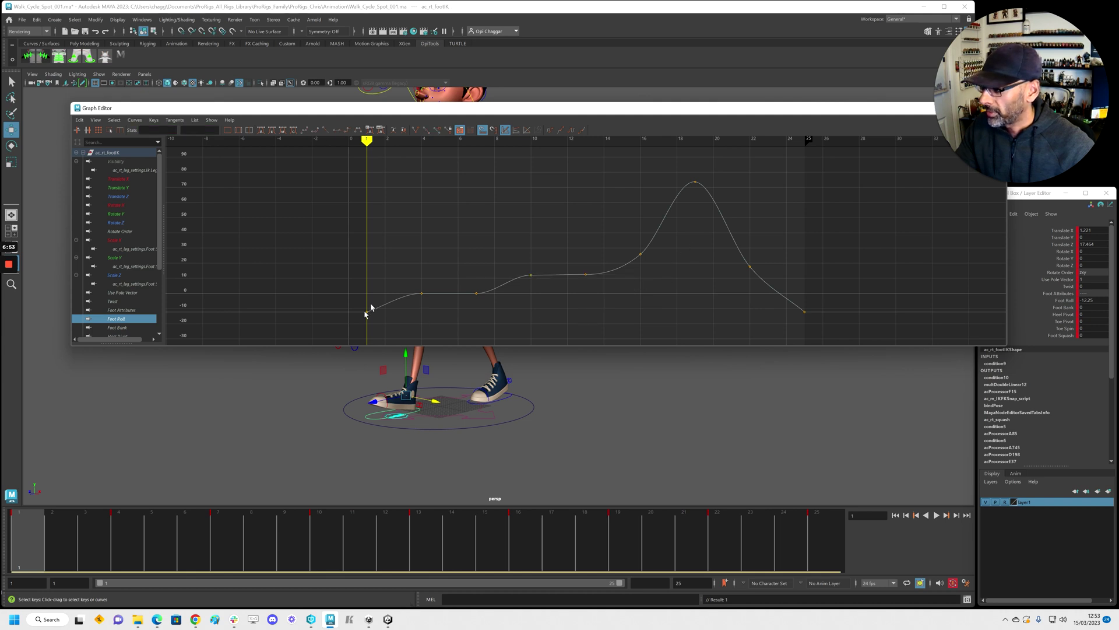
Cycle the right foot's Foot Roll curve before and after its keys and flatten the tangents of its first and last keys
{"action": "left_click", "coordinate": [549, 131]}
{"action": "left_click", "coordinate": [572, 131]}
{"action": "left_click_drag", "start_coordinate": [355, 303], "coordinate": [849, 339]}
{"action": "key", "text": "shift+f"}
{"action": "left_click", "coordinate": [804, 235]}
Play back the walk cycle from several angles to examine the motion of the feet and legs
{"action": "left_click_drag", "start_coordinate": [520, 109], "coordinate": [1118, 135]}
{"action": "left_click_drag", "start_coordinate": [440, 535], "coordinate": [18, 534]}
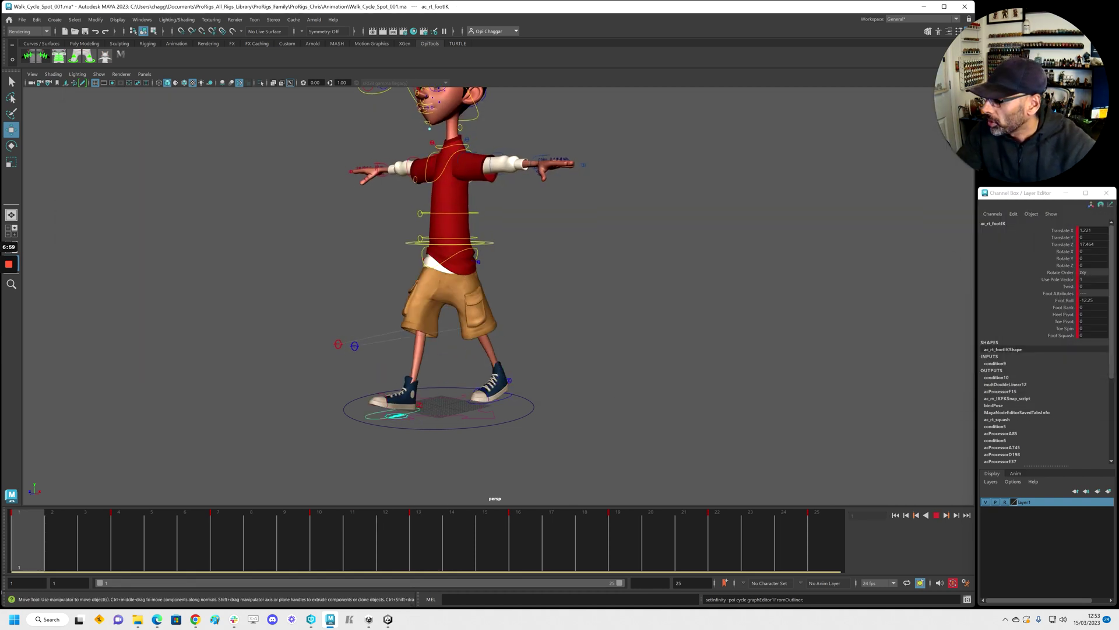
{"action": "scroll", "coordinate": [281, 431], "scroll_direction": "up", "scroll_amount": 1}
{"action": "key", "text": "alt+v"}
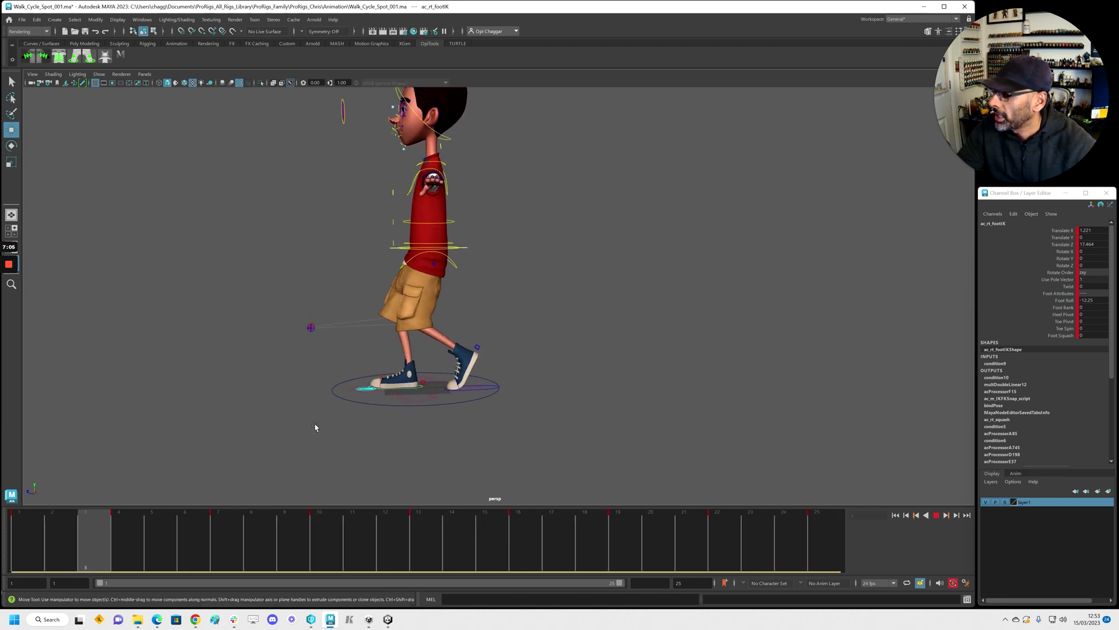
{"action": "key", "text": "Escape"}
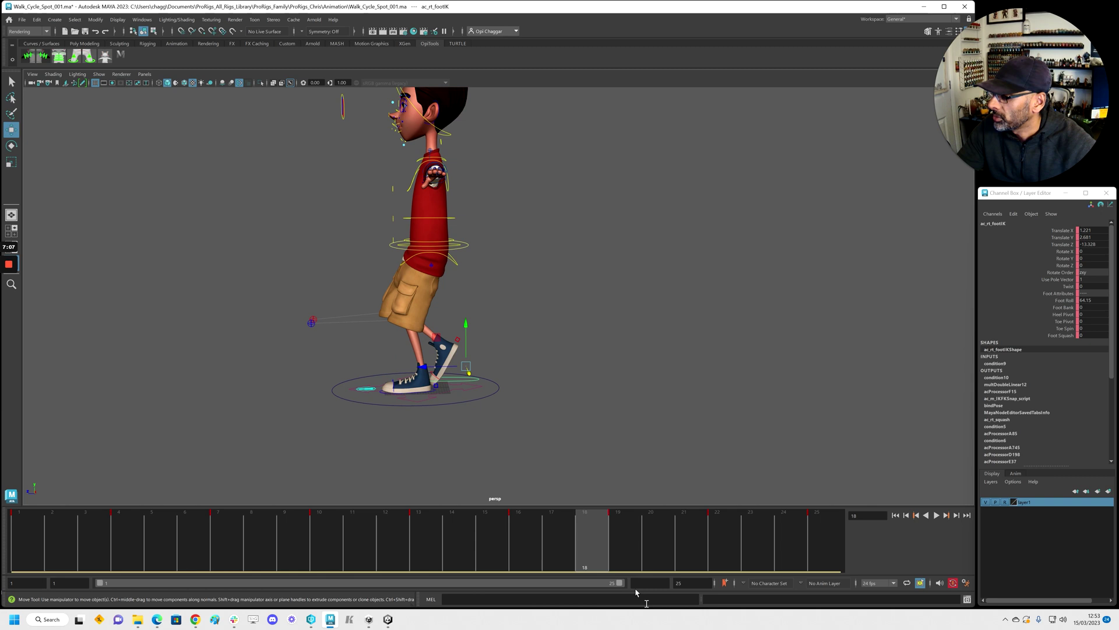
{"action": "key", "text": "alt+v"}
{"action": "key", "text": "Escape"}
{"action": "left_click_drag", "start_coordinate": [371, 432], "coordinate": [531, 413], "text": "alt"}
{"action": "key", "text": "alt+v"}
{"action": "key", "text": "Escape"}
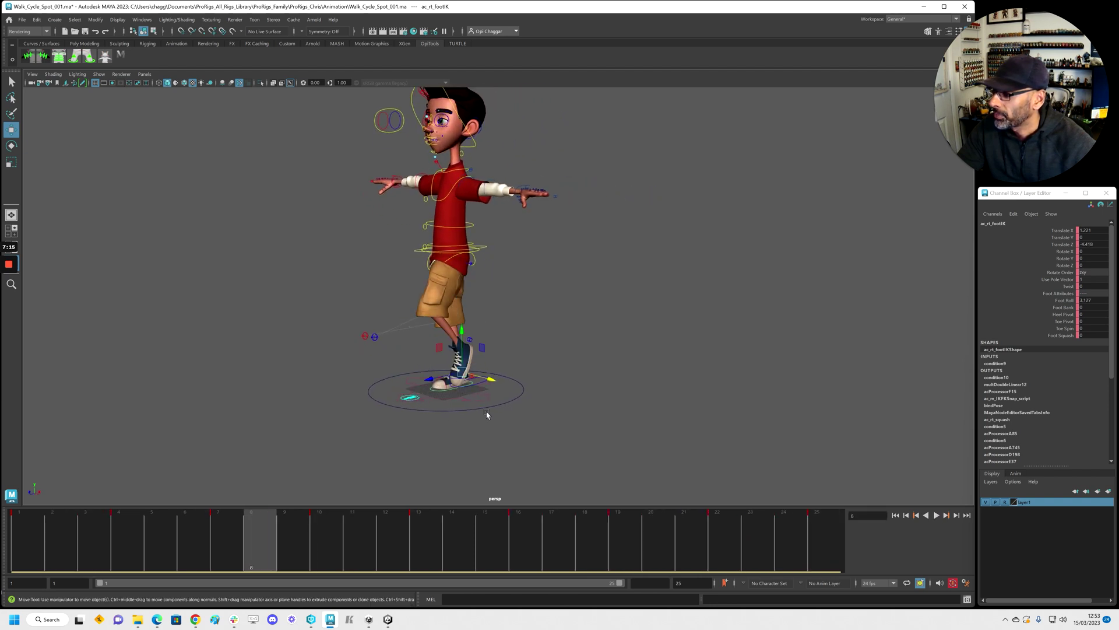
Switch to the side view of the feet at frame 3 and bring back a smaller Graph Editor placed above them
{"action": "key", "text": "space"}
{"action": "key", "text": "space"}
{"action": "key", "text": "alt+v"}
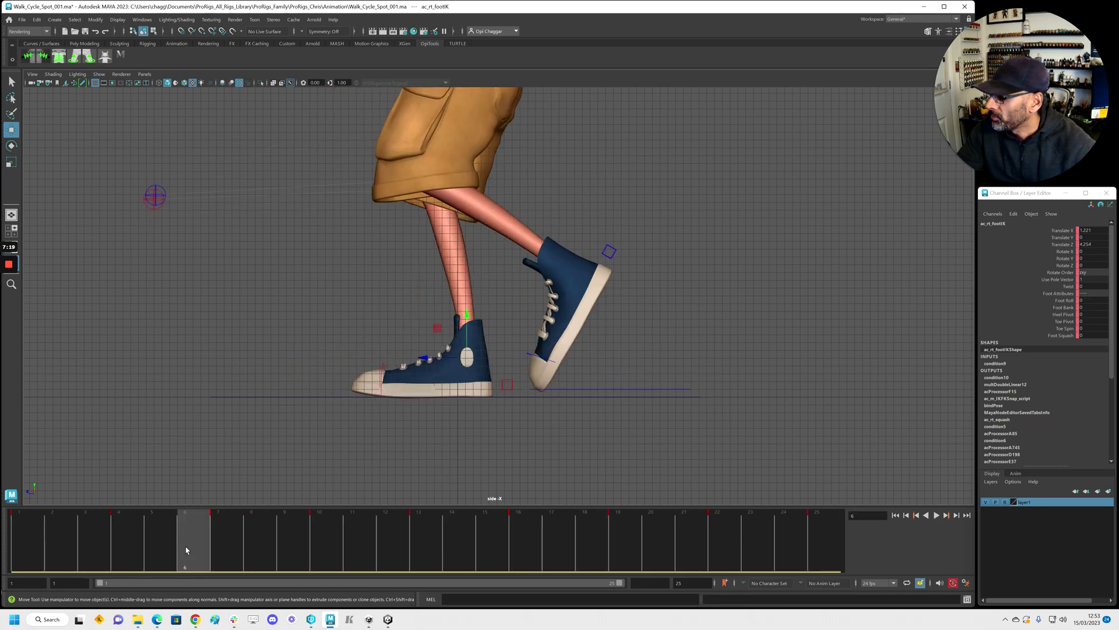
{"action": "left_click", "coordinate": [98, 541]}
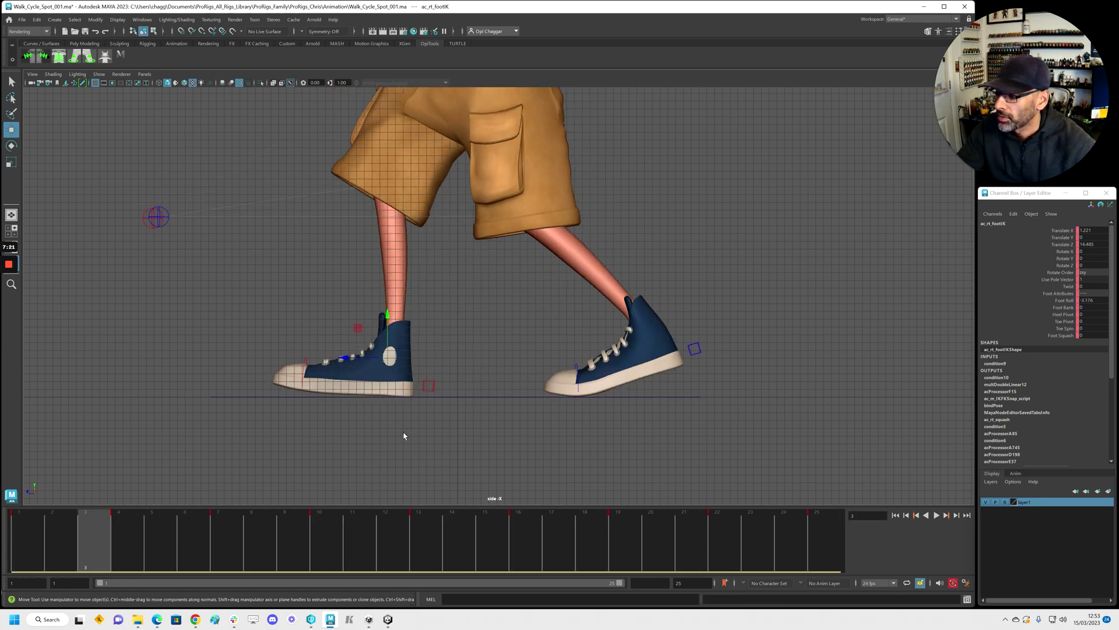
{"action": "middle_click_drag", "start_coordinate": [598, 365], "coordinate": [611, 437], "text": "alt"}
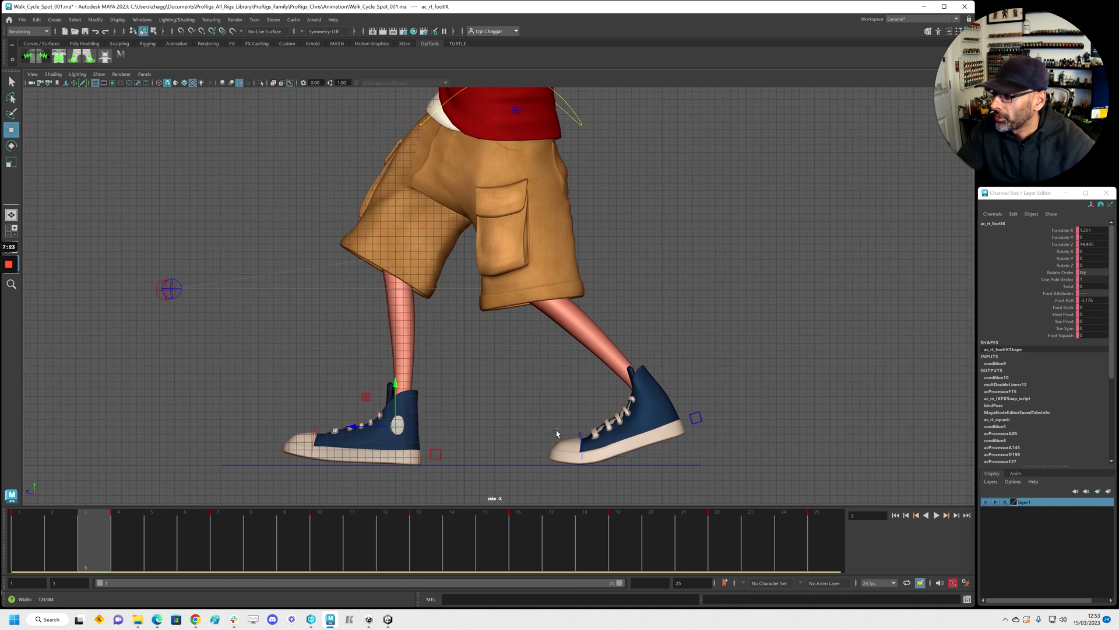
{"action": "left_click_drag", "start_coordinate": [1118, 70], "coordinate": [179, 48]}
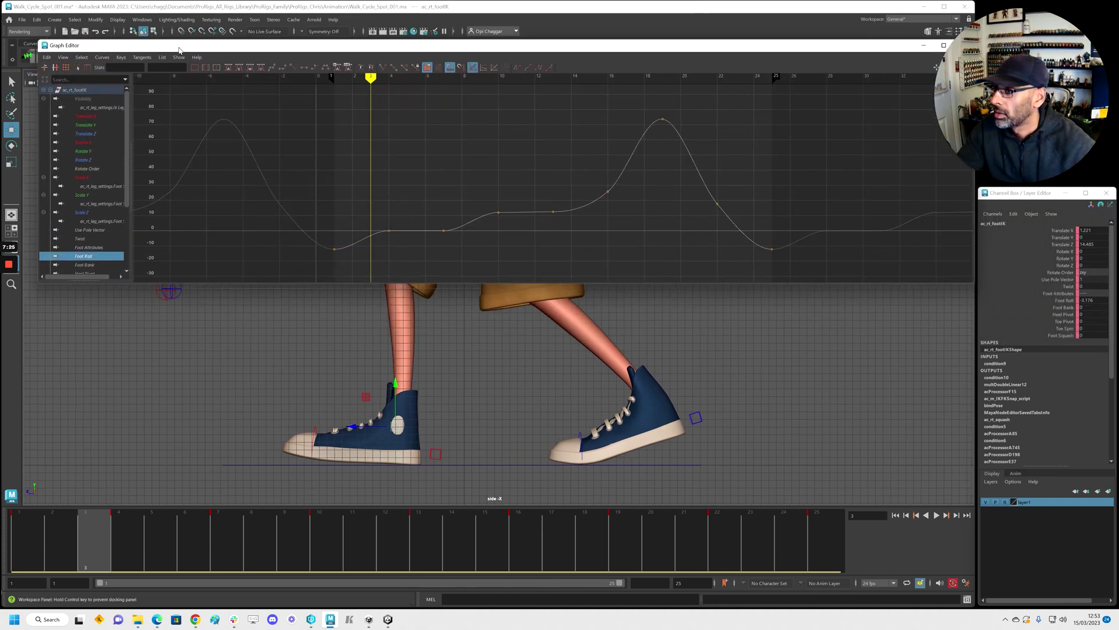
{"action": "left_click_drag", "start_coordinate": [973, 284], "coordinate": [850, 243]}
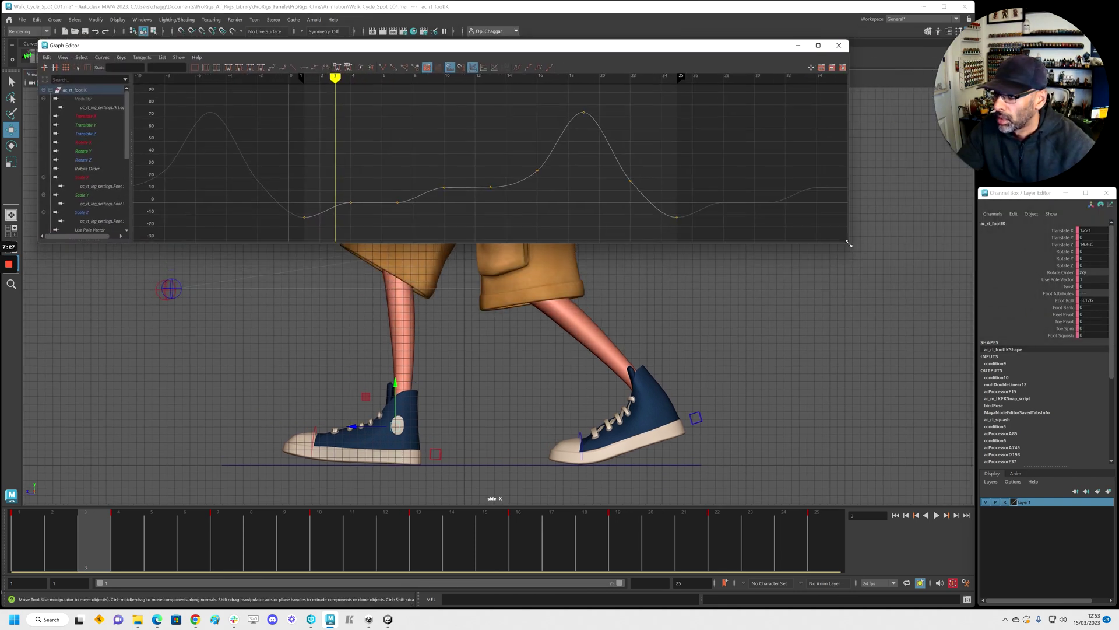
{"action": "left_click_drag", "start_coordinate": [623, 45], "coordinate": [674, 46]}
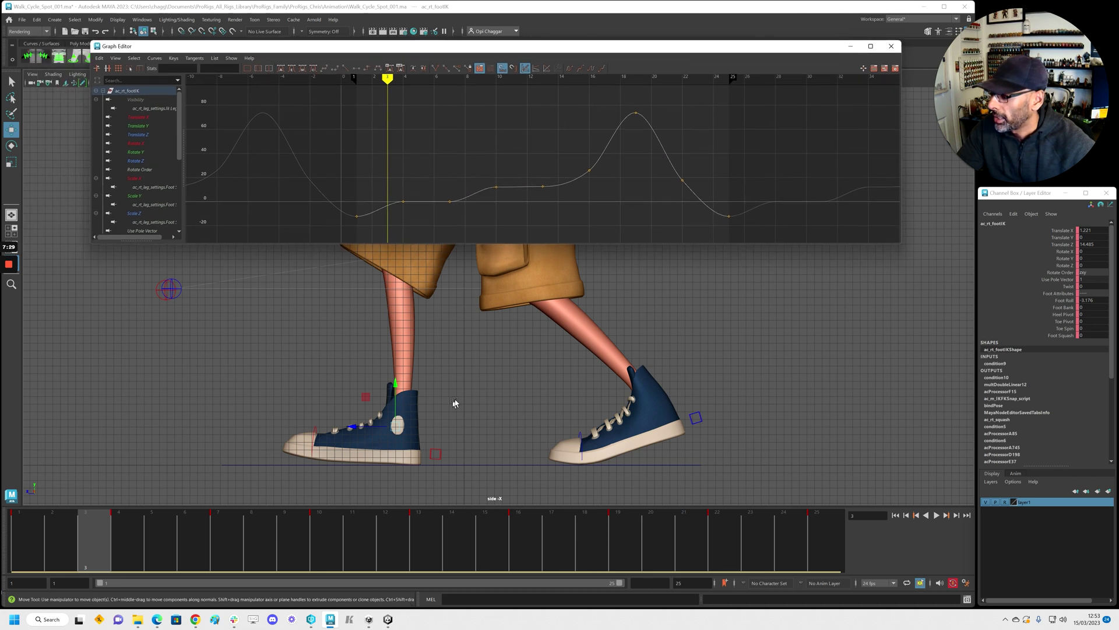
Set the right foot's Foot Roll to 0 at frame 2
{"action": "mouse_move", "coordinate": [59, 563]}
{"action": "left_mouse_down"}
{"action": "mouse_move", "coordinate": [42, 563]}
{"action": "mouse_move", "coordinate": [148, 567]}
{"action": "mouse_move", "coordinate": [23, 563]}
{"action": "mouse_move", "coordinate": [54, 563]}
{"action": "left_mouse_up"}
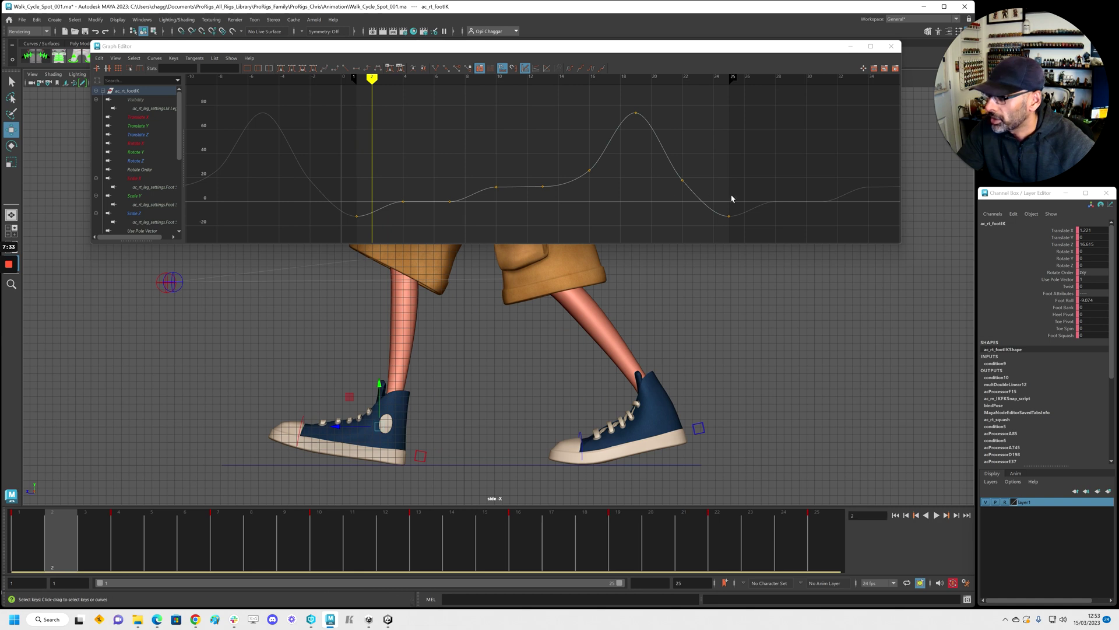
{"action": "left_click", "coordinate": [1093, 300]}
{"action": "type", "text": "0"}
{"action": "key", "text": "Return"}
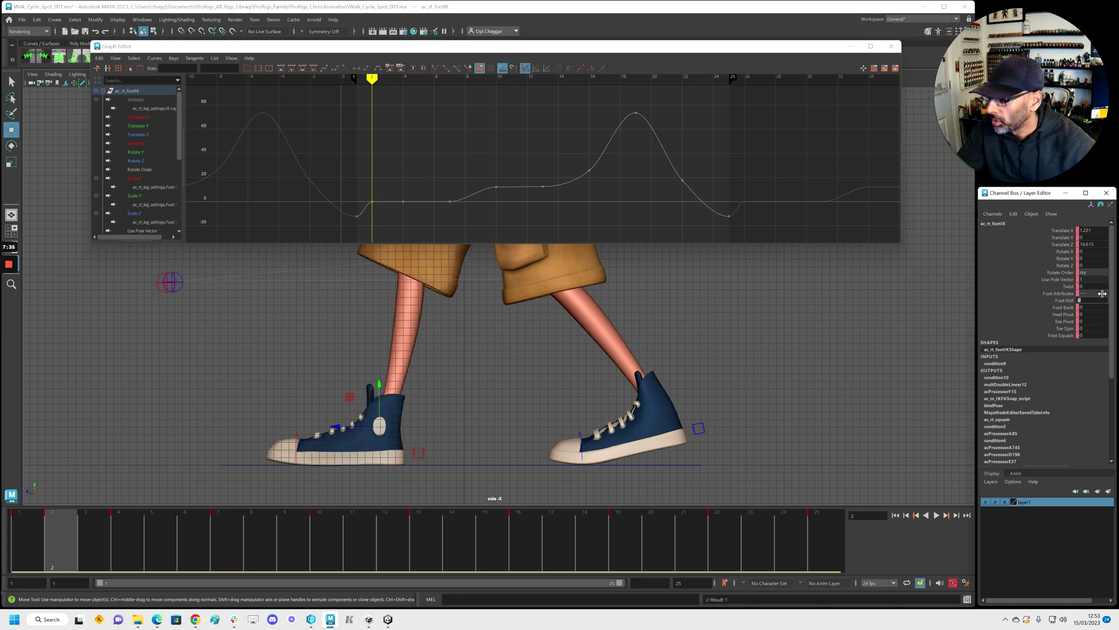
Lower the right foot's Foot Roll key at frame 10 to about 10.6 and raise the key at frame 16 to about 30
{"action": "left_click_drag", "start_coordinate": [65, 533], "coordinate": [314, 575]}
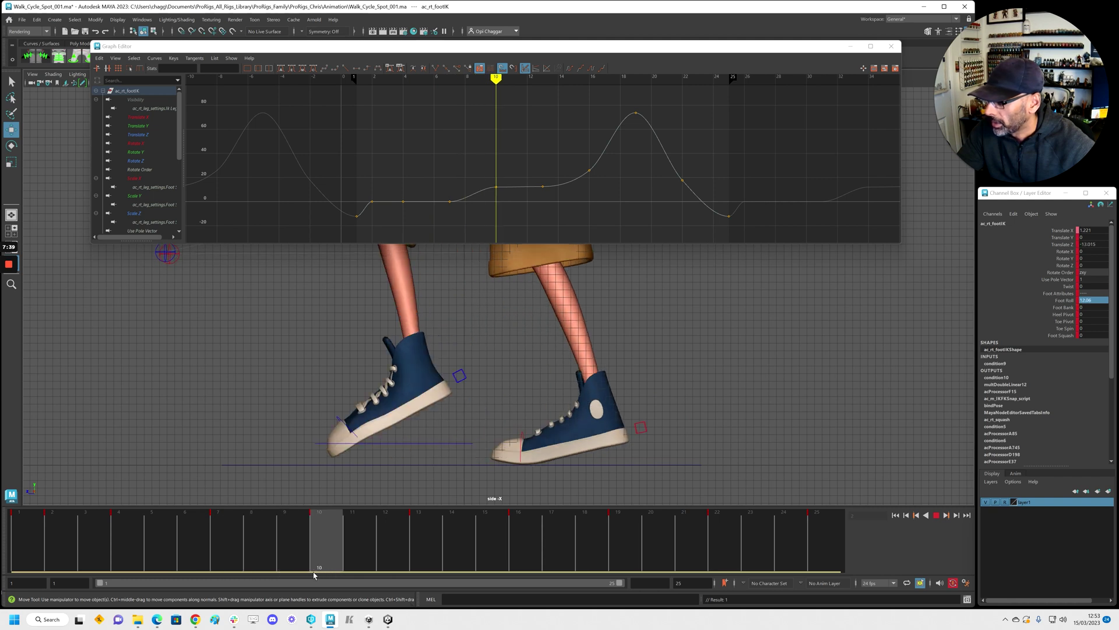
{"action": "left_click_drag", "start_coordinate": [485, 174], "coordinate": [511, 195]}
{"action": "middle_click_drag", "start_coordinate": [517, 209], "coordinate": [520, 212], "text": "shift"}
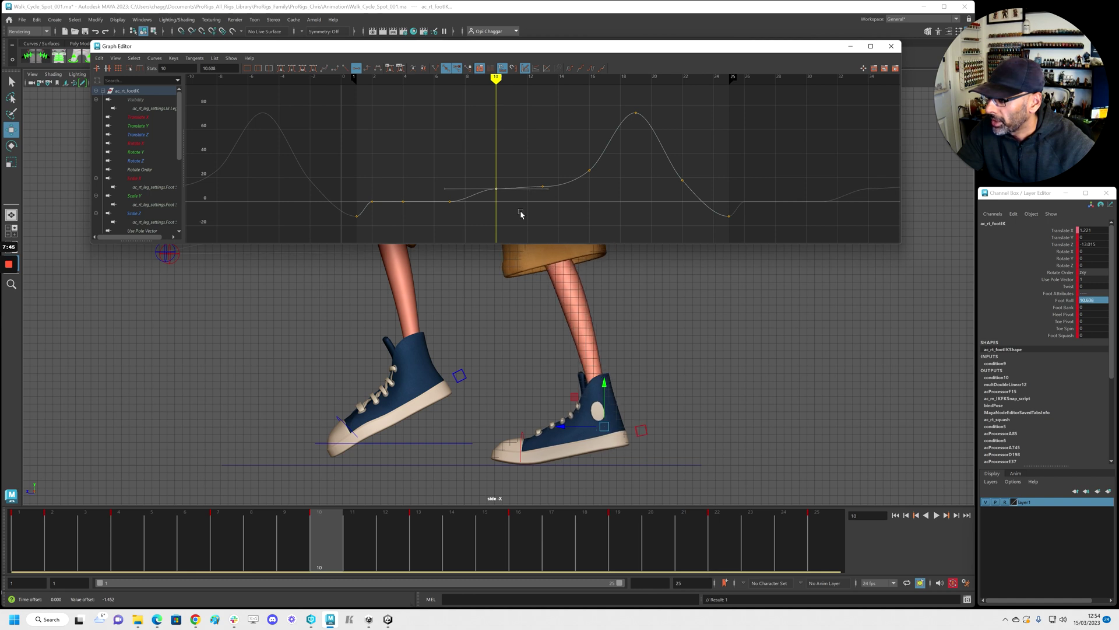
{"action": "left_click_drag", "start_coordinate": [350, 552], "coordinate": [514, 556]}
{"action": "left_click_drag", "start_coordinate": [584, 153], "coordinate": [607, 183]}
{"action": "middle_click_drag", "start_coordinate": [607, 177], "coordinate": [607, 182]}
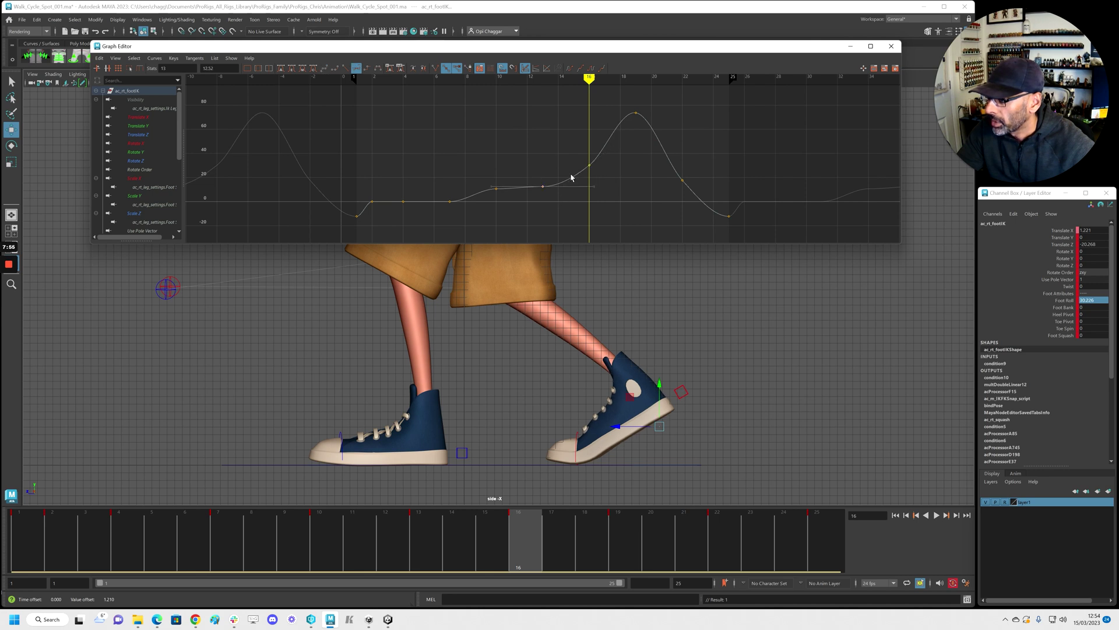
Raise the right foot's Foot Roll key at frame 13 to about 13.9
{"action": "left_click_drag", "start_coordinate": [574, 204], "coordinate": [575, 204]}
{"action": "key", "text": "f"}
{"action": "left_click_drag", "start_coordinate": [611, 149], "coordinate": [669, 197]}
{"action": "middle_click_drag", "start_coordinate": [670, 197], "coordinate": [669, 186]}
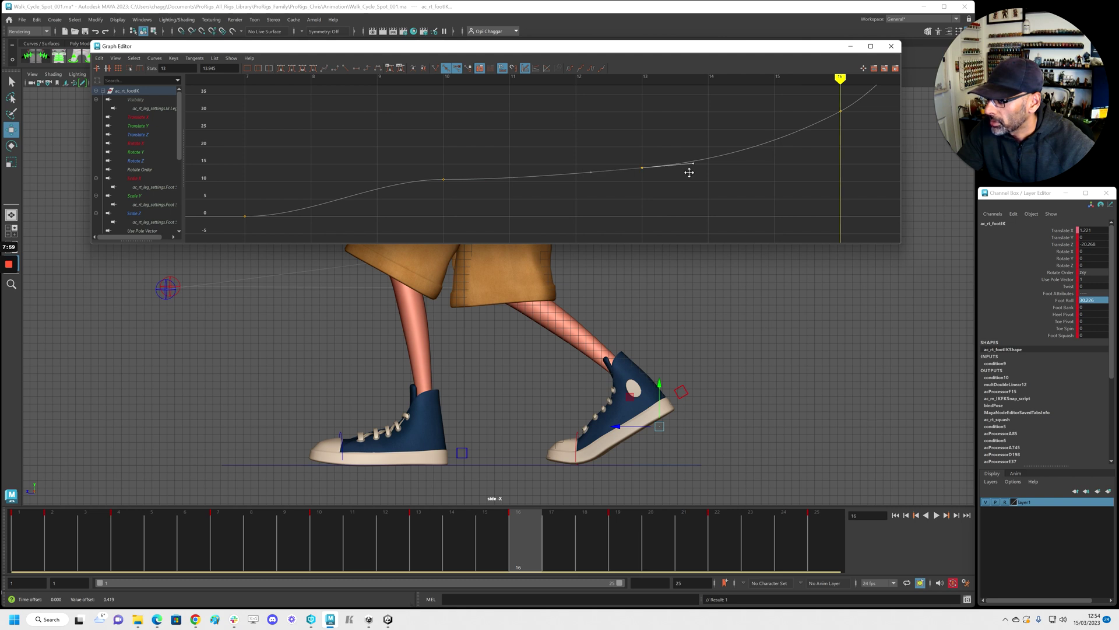
{"action": "left_click", "coordinate": [689, 187]}
{"action": "key", "text": "a"}
Scrub and play the walk cycle in the side view to examine the right foot's roll and contact with the ground
{"action": "left_click_drag", "start_coordinate": [536, 560], "coordinate": [303, 534]}
{"action": "key", "text": "alt+v"}
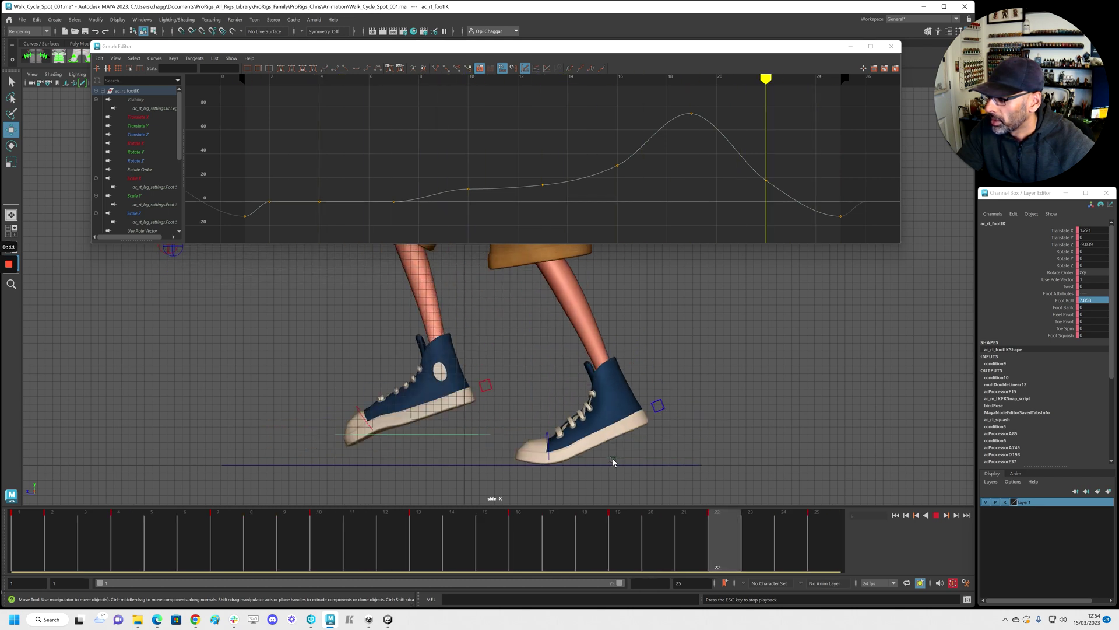
{"action": "key", "text": "Escape"}
{"action": "left_click_drag", "start_coordinate": [430, 545], "coordinate": [824, 539]}
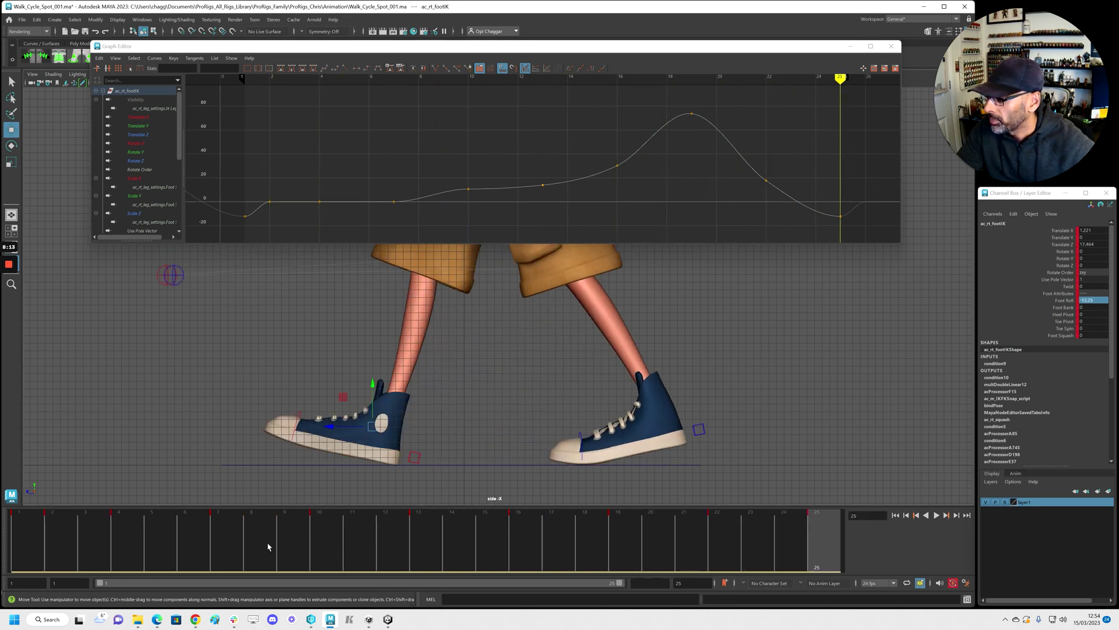
{"action": "left_click_drag", "start_coordinate": [43, 543], "coordinate": [642, 557]}
{"action": "key", "text": "alt+v"}
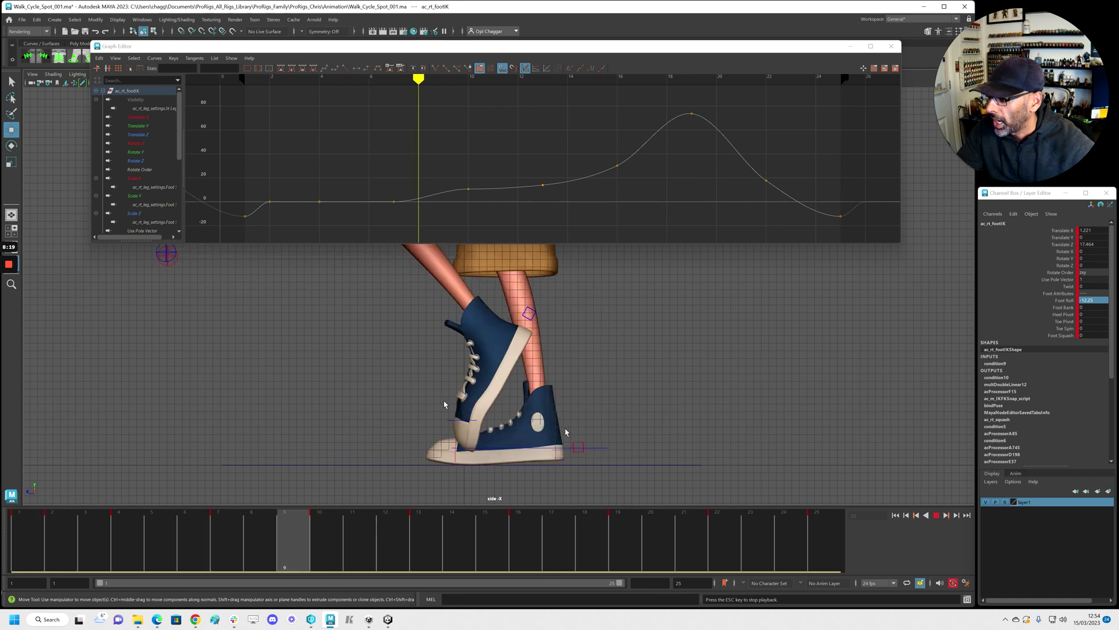
{"action": "key", "text": "alt+v"}
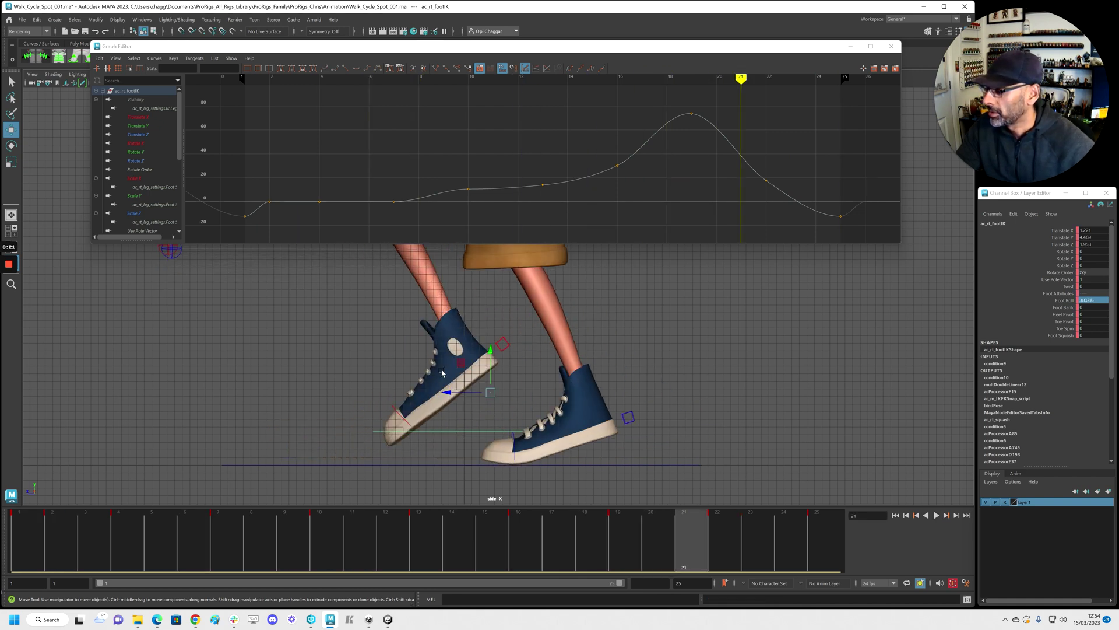
{"action": "key", "text": "alt+v"}
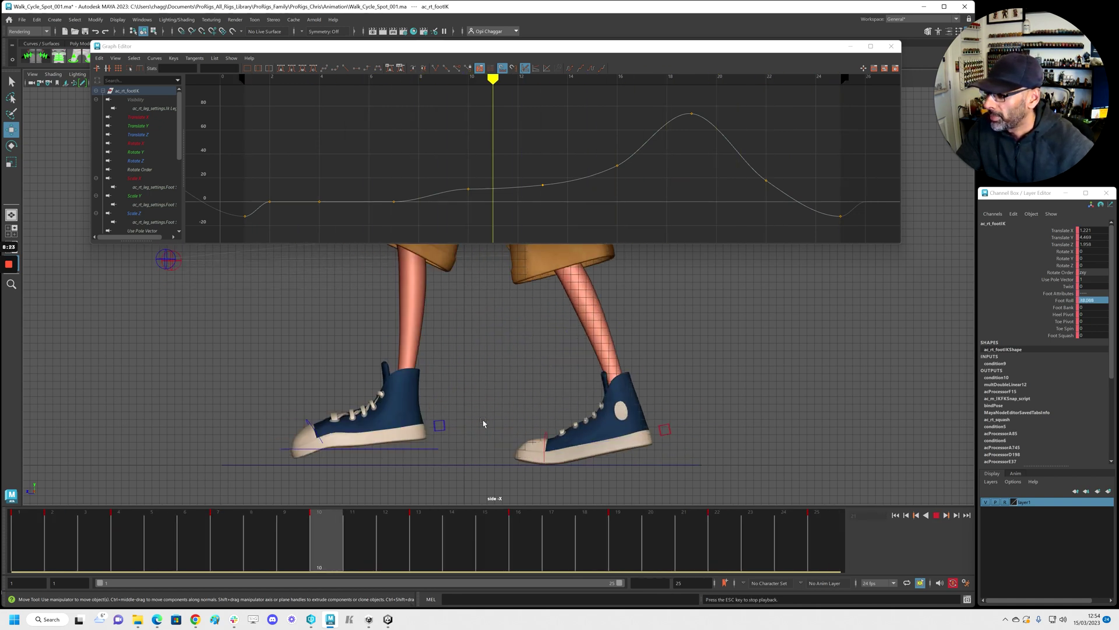
{"action": "key", "text": "alt+v"}
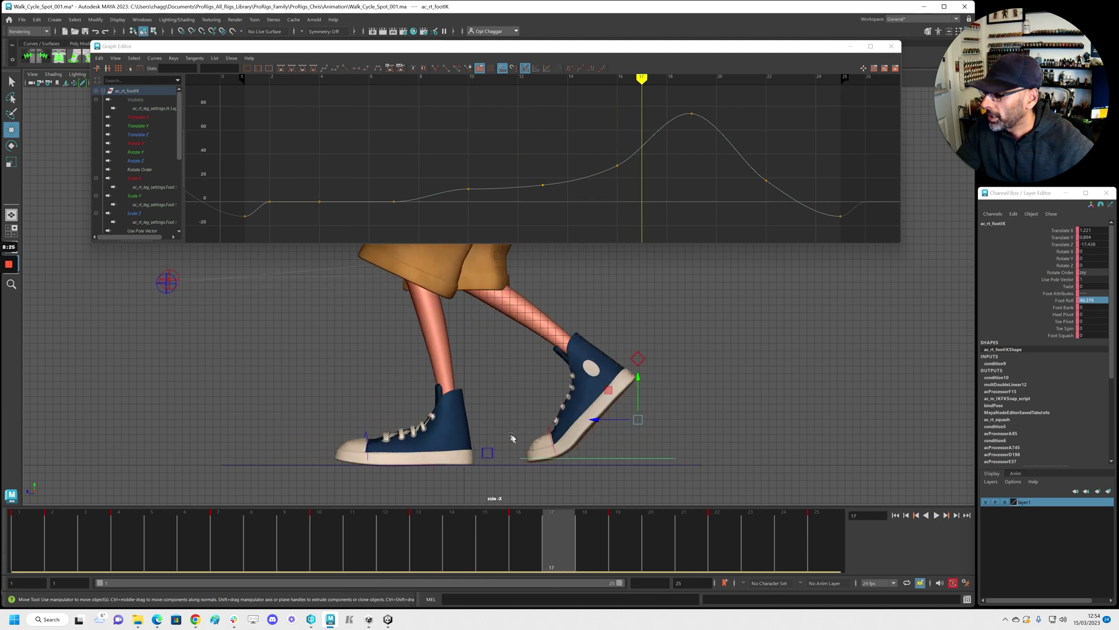
Raise the right toe's Rotate X key at frame 22 to about 37.5 and adjust its tangent
{"action": "left_click", "coordinate": [549, 438]}
{"action": "key", "text": "alt+v"}
{"action": "left_click_drag", "start_coordinate": [712, 149], "coordinate": [803, 177]}
{"action": "right_click_drag", "start_coordinate": [802, 177], "coordinate": [557, 344], "text": "shift"}
{"action": "left_click_drag", "start_coordinate": [719, 121], "coordinate": [733, 137]}
{"action": "middle_click_drag", "start_coordinate": [741, 151], "coordinate": [741, 152]}
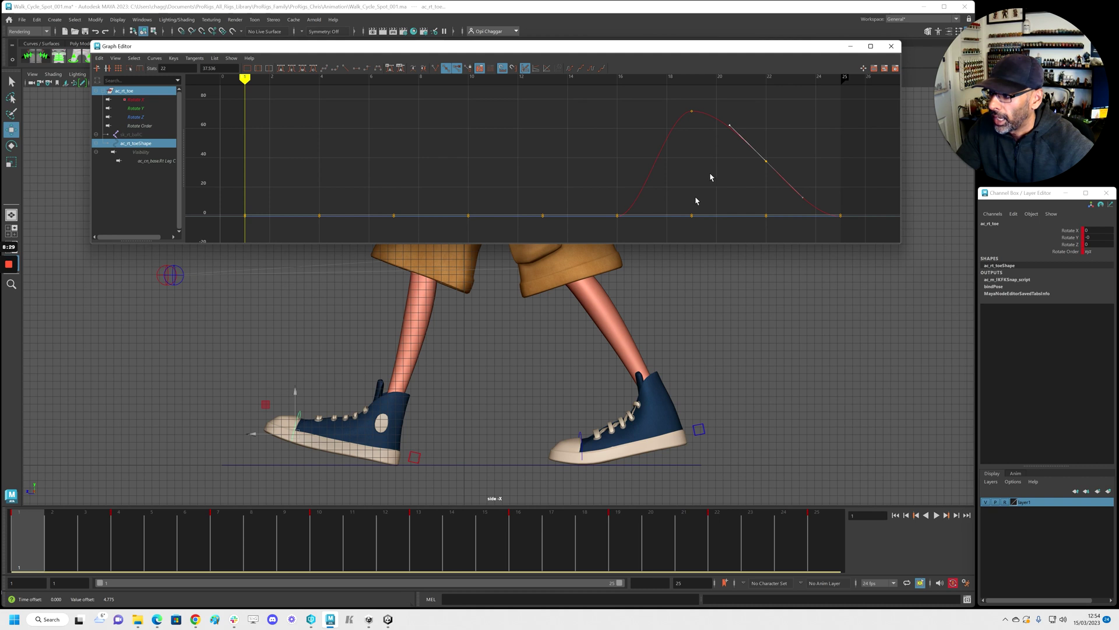
Rotate the right toe up to Rotate X -24.111 at frame 1 and key the same value at frames 25 and 2
{"action": "left_click", "coordinate": [1074, 231]}
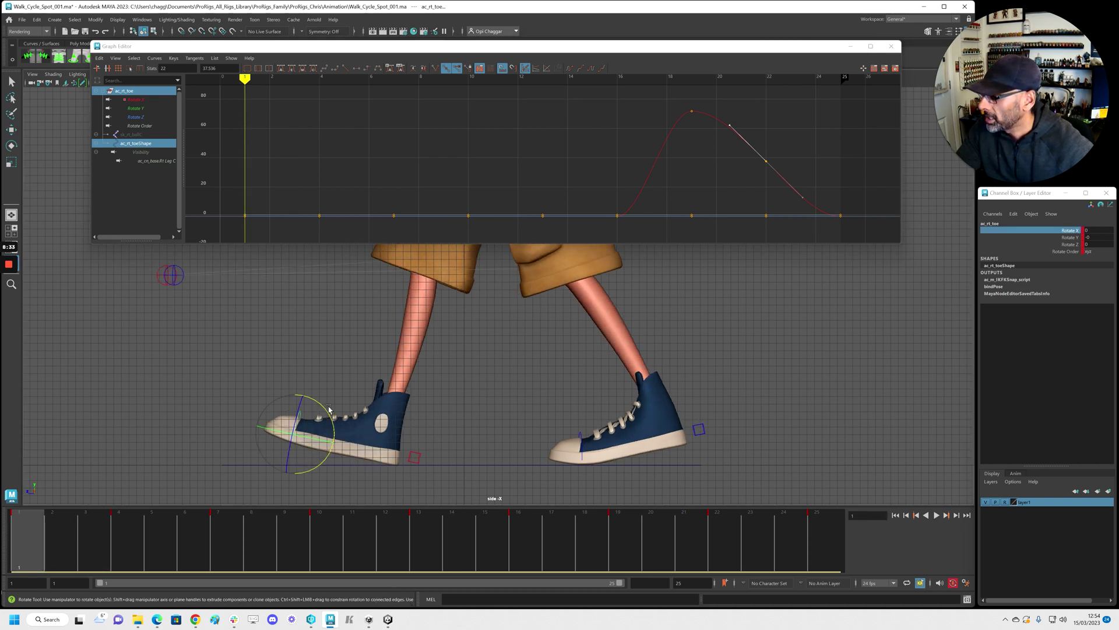
{"action": "left_click_drag", "start_coordinate": [326, 412], "coordinate": [333, 428]}
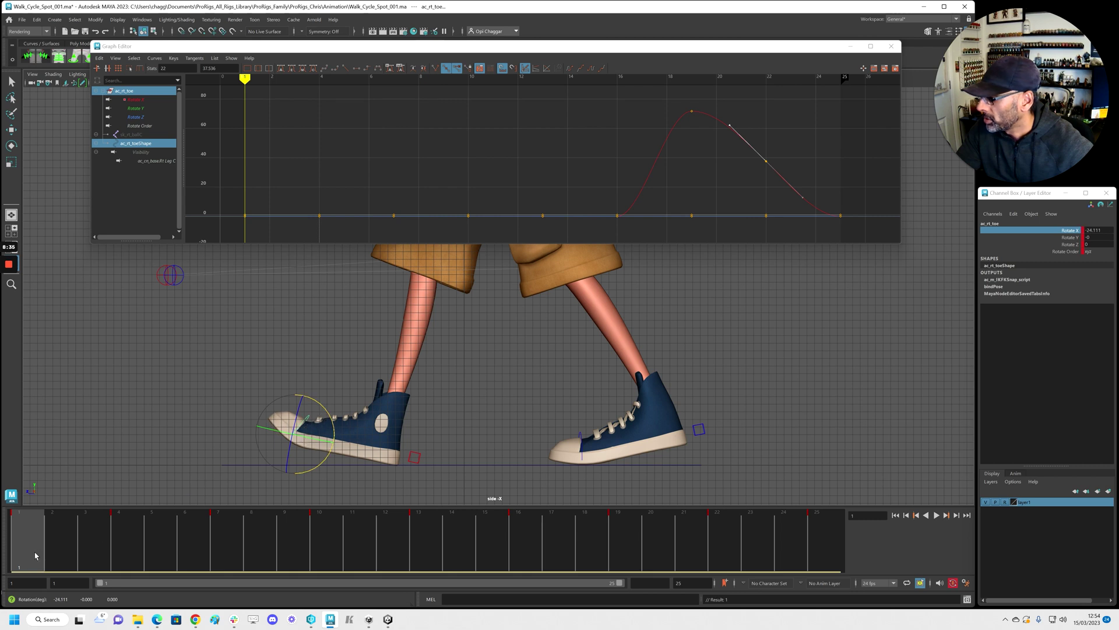
{"action": "left_click_drag", "start_coordinate": [35, 556], "coordinate": [824, 548]}
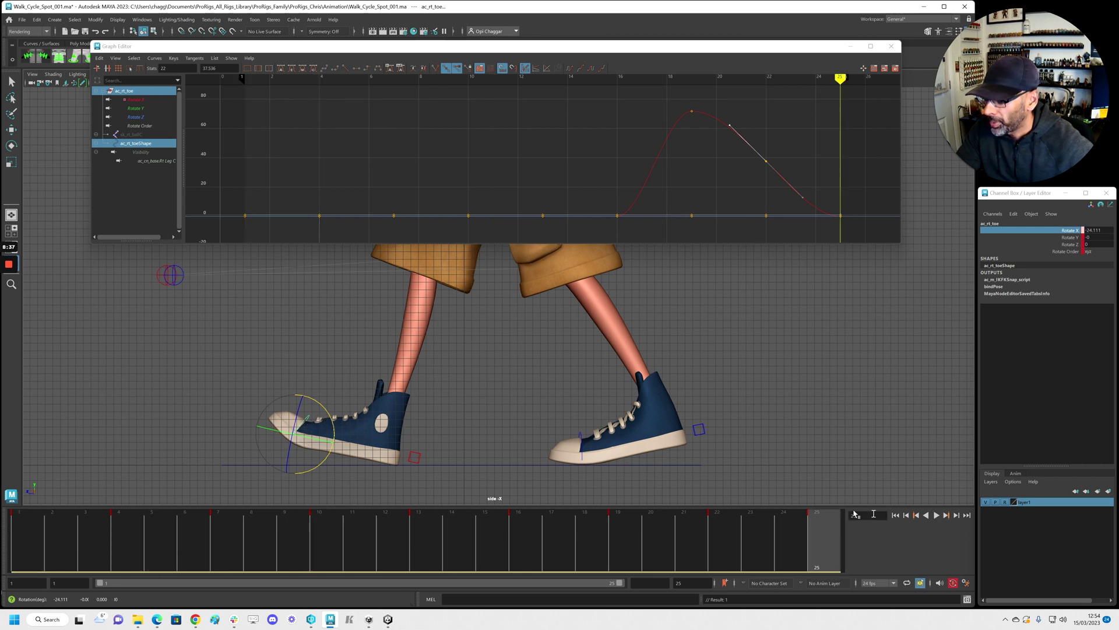
{"action": "left_click", "coordinate": [49, 544]}
{"action": "key", "text": "alt+v"}
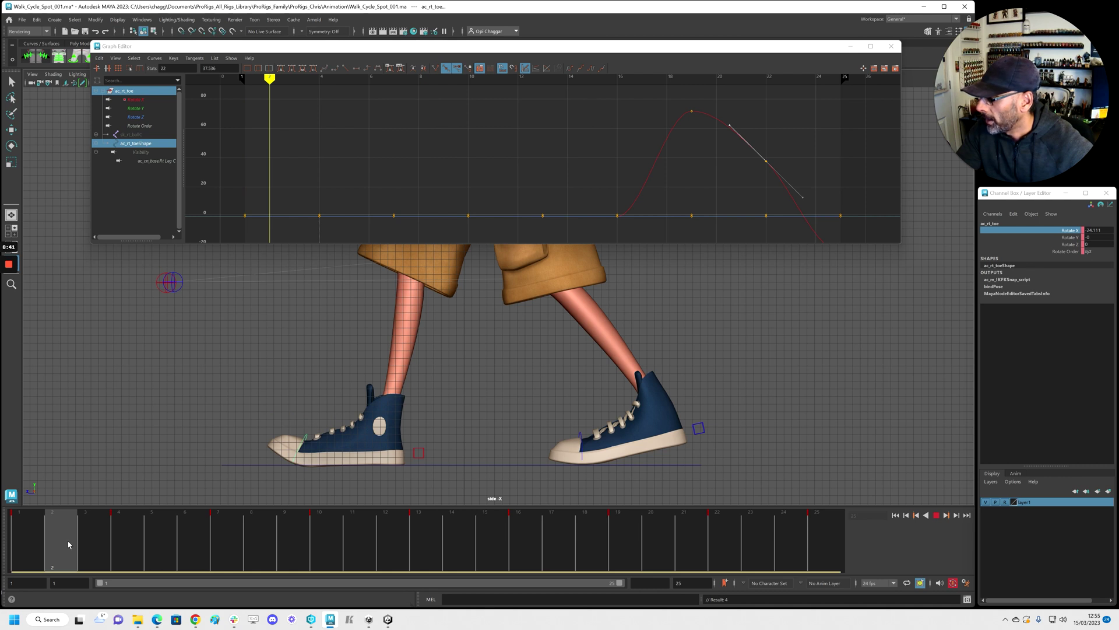
{"action": "key", "text": "alt+v"}
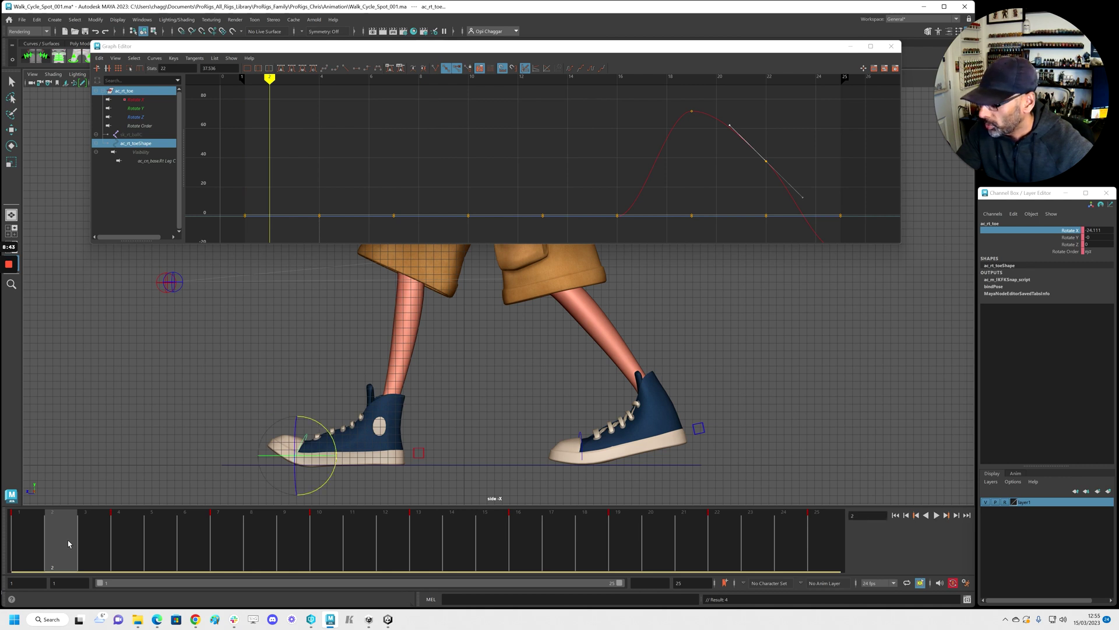
Set the right toe's Rotate X to 0 at frame 3 and play the cycle to check the foot plant
{"action": "left_click", "coordinate": [85, 544]}
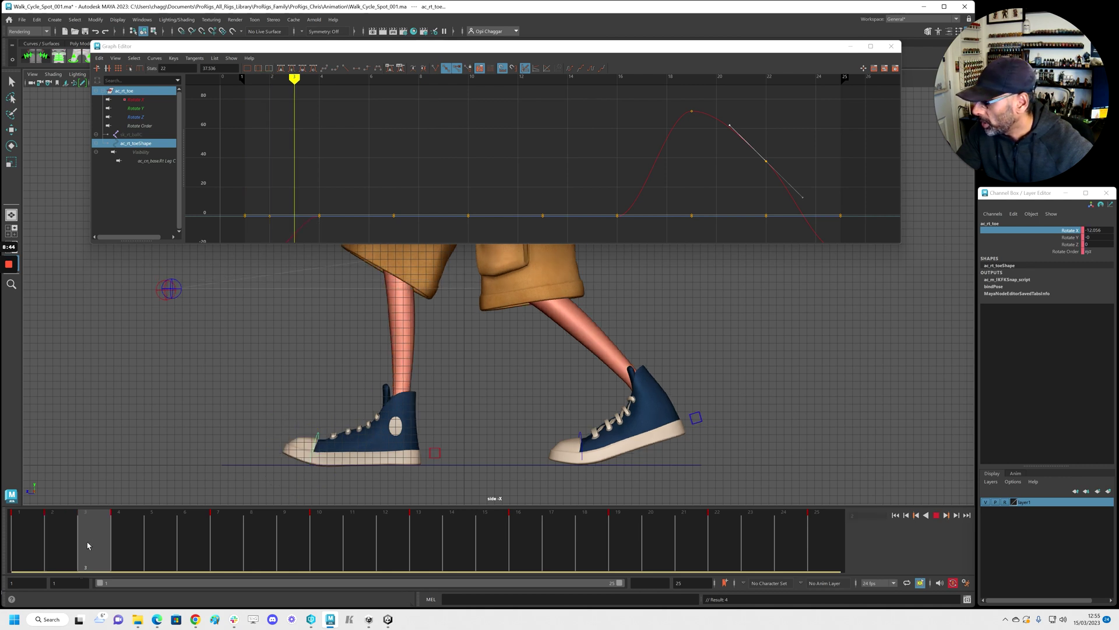
{"action": "left_click", "coordinate": [1097, 232]}
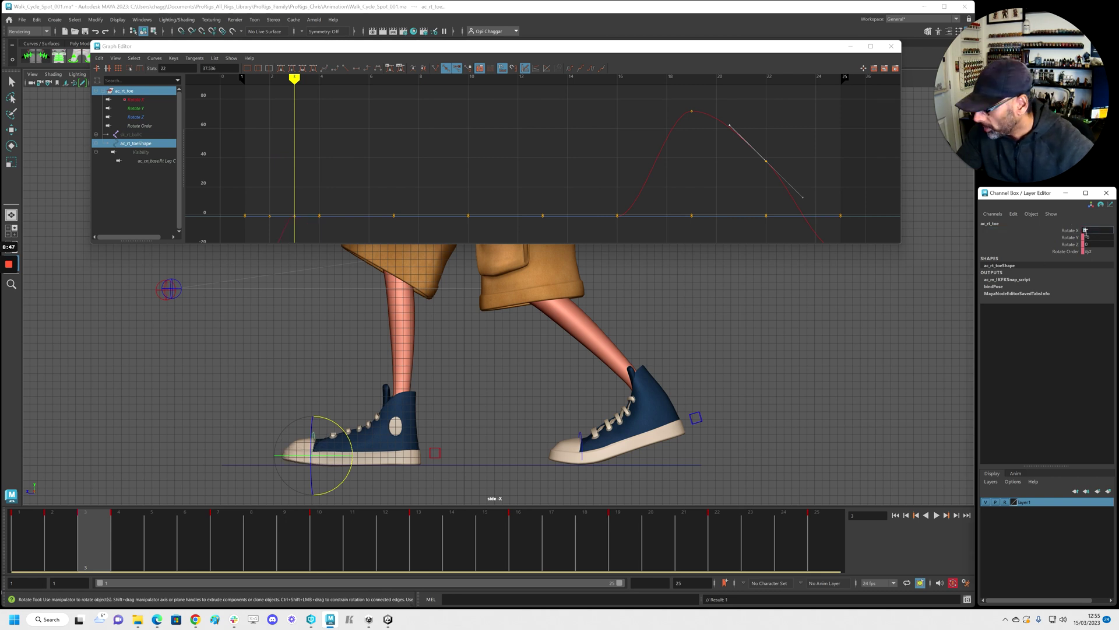
{"action": "key", "text": "alt+v"}
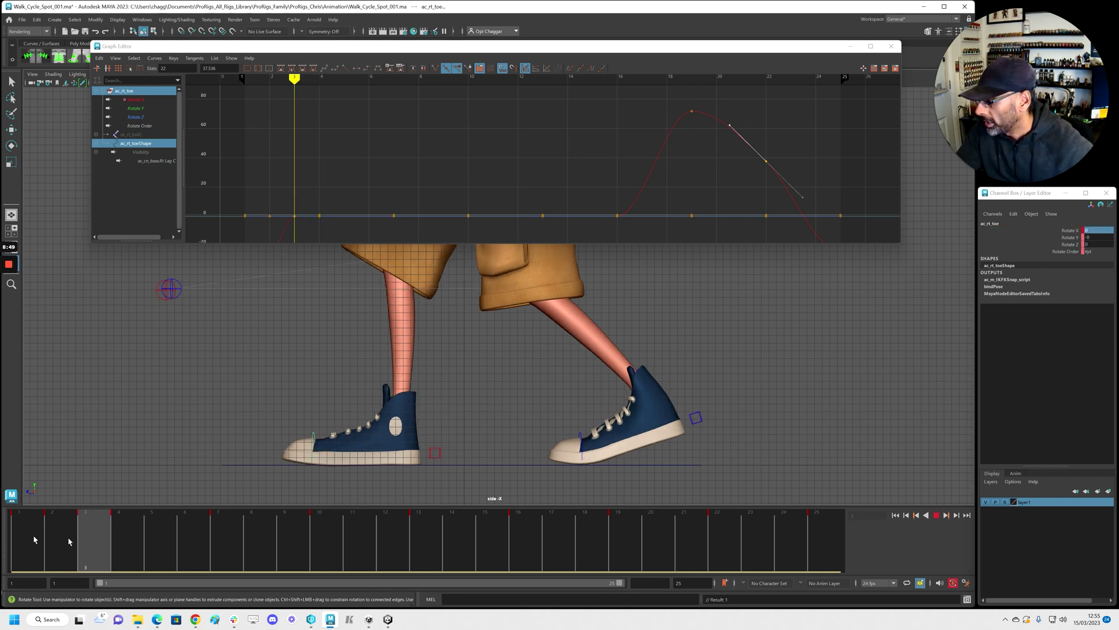
{"action": "left_click_drag", "start_coordinate": [76, 536], "coordinate": [103, 537]}
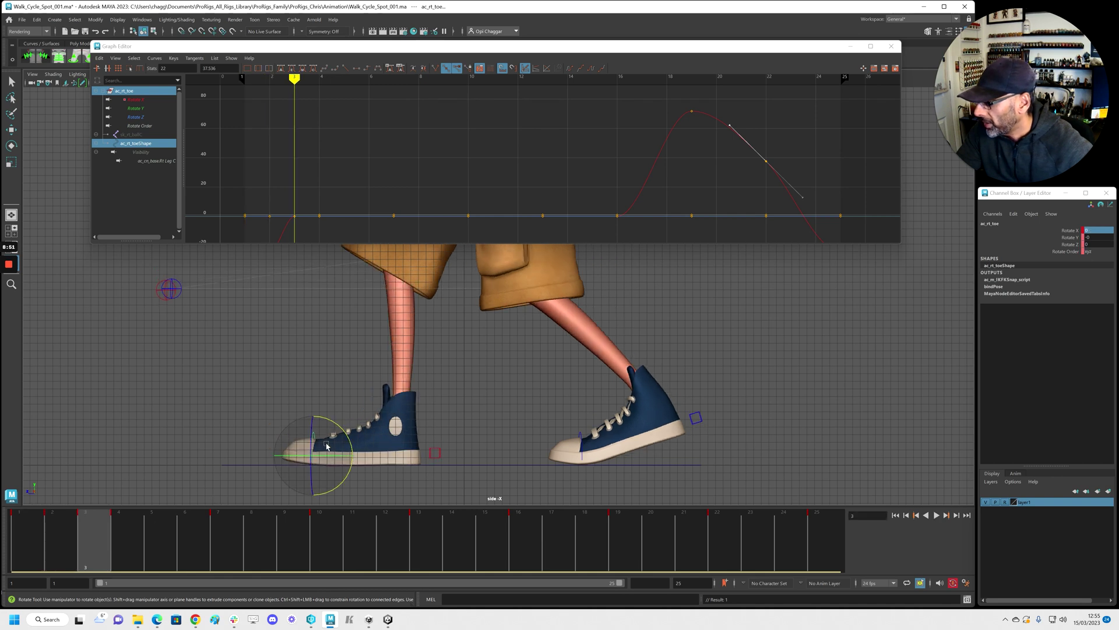
{"action": "left_click_drag", "start_coordinate": [348, 432], "coordinate": [348, 430]}
{"action": "key", "text": "ctrl+z"}
{"action": "key", "text": "alt+v"}
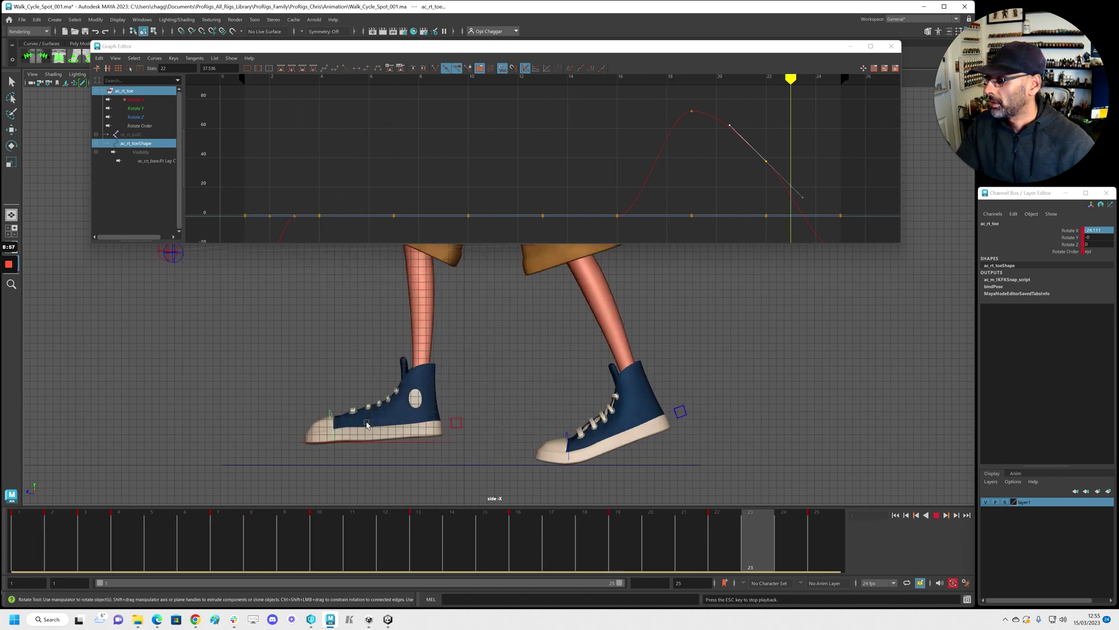
{"action": "key", "text": "Escape"}
{"action": "key", "text": "alt+v"}
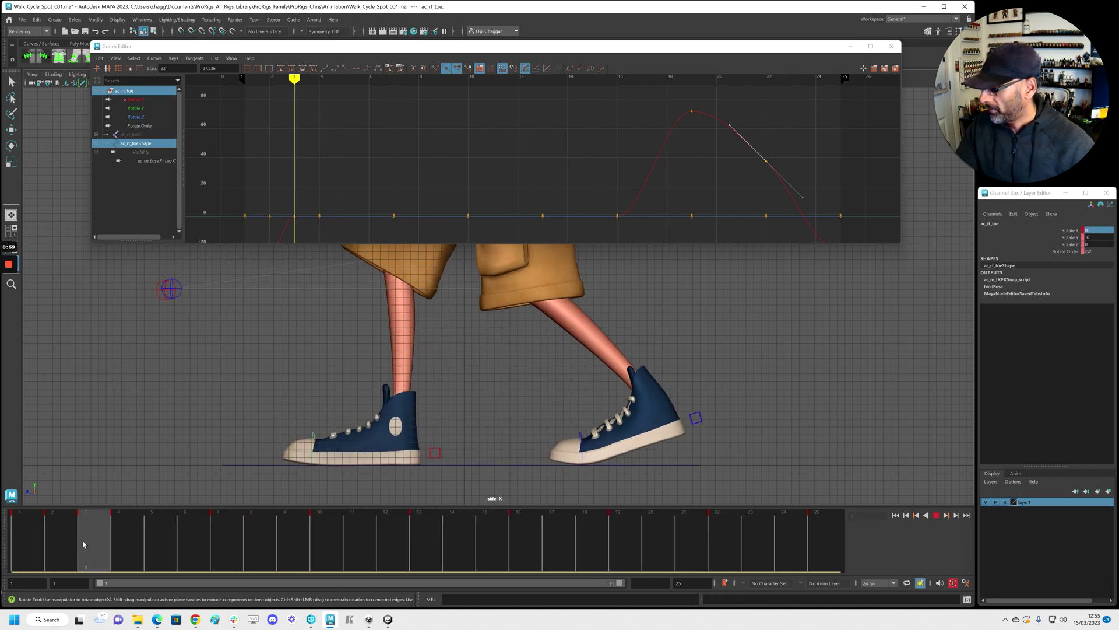
Rotate the right toe to Rotate X 10.117 at frame 4, key the same value at frame 3 and play the cycle
{"action": "left_click", "coordinate": [119, 548]}
{"action": "left_click_drag", "start_coordinate": [341, 421], "coordinate": [354, 421]}
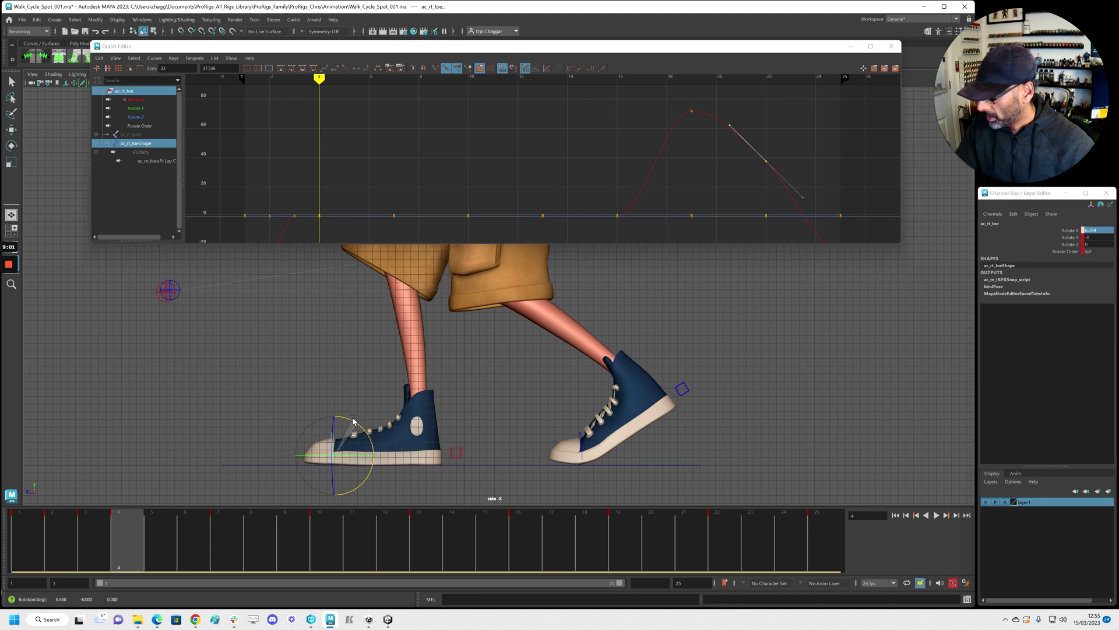
{"action": "left_click", "coordinate": [91, 560]}
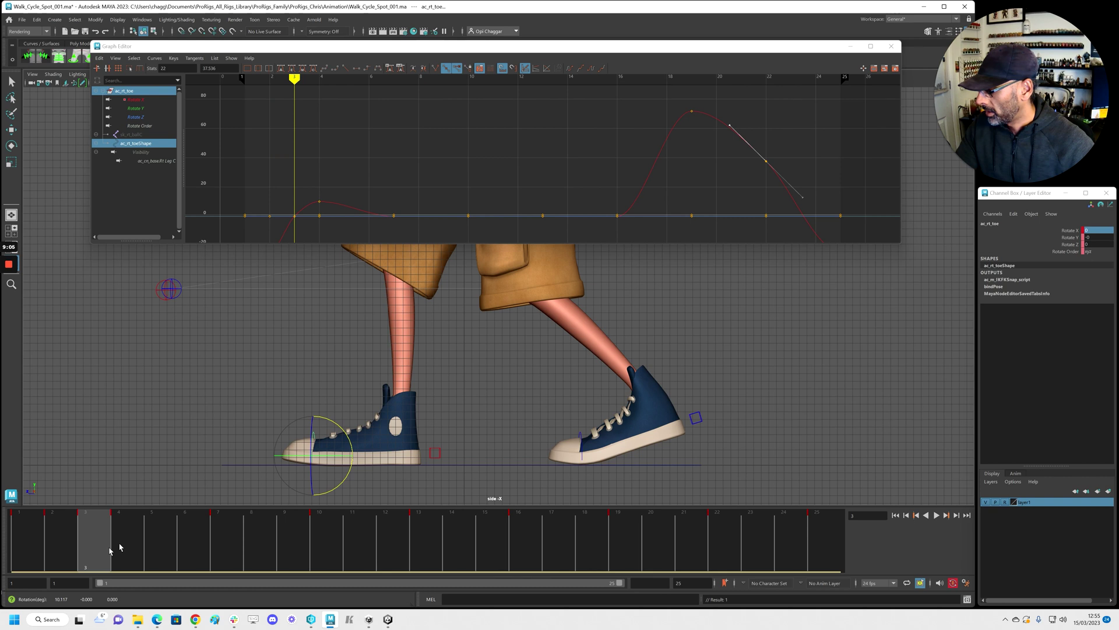
{"action": "left_click", "coordinate": [122, 547]}
{"action": "left_click", "coordinate": [93, 545]}
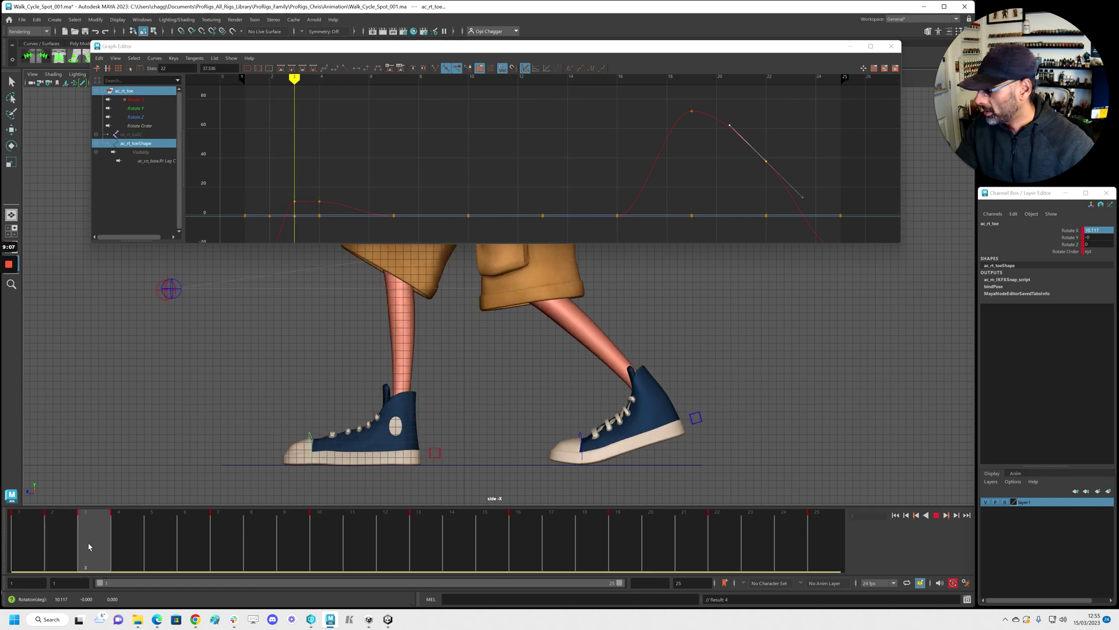
{"action": "left_click", "coordinate": [58, 538]}
{"action": "left_click", "coordinate": [28, 525]}
{"action": "key", "text": "alt+v"}
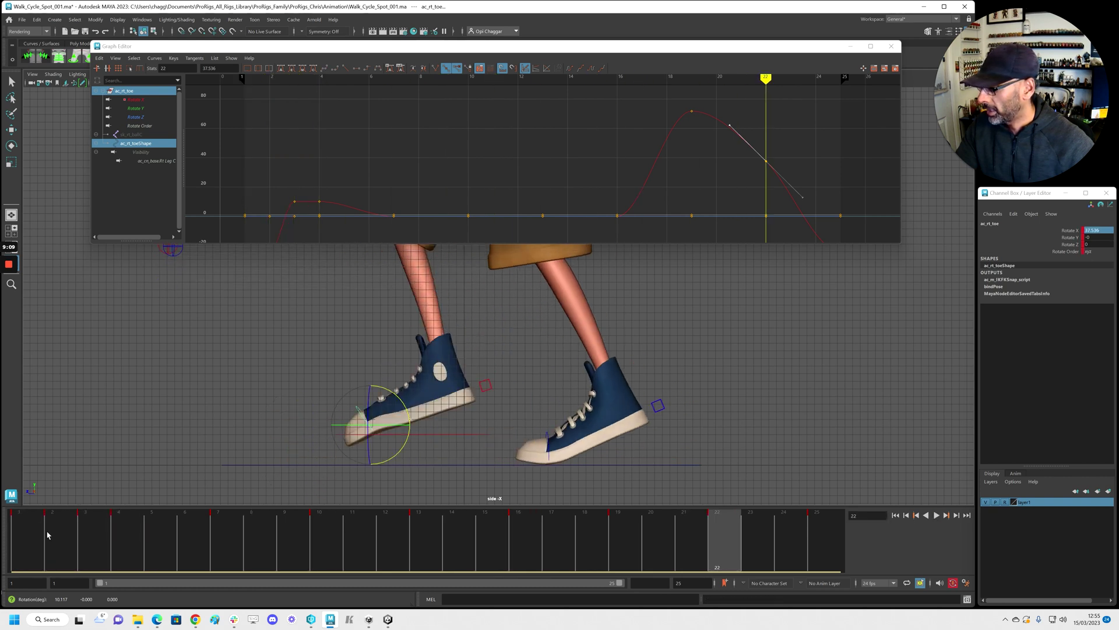
Set the right toe's Rotate X keys from frame 7 through frame 16 to 10.117 and play the cycle
{"action": "left_click", "coordinate": [129, 543]}
{"action": "left_click", "coordinate": [149, 101]}
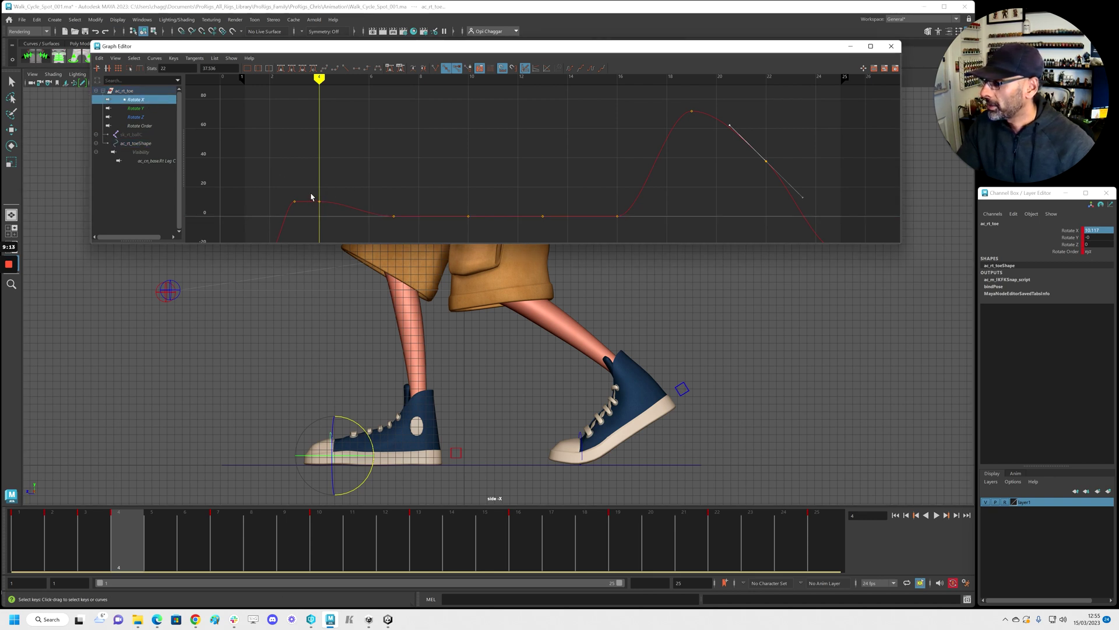
{"action": "left_click_drag", "start_coordinate": [336, 216], "coordinate": [334, 216]}
{"action": "key", "text": "w"}
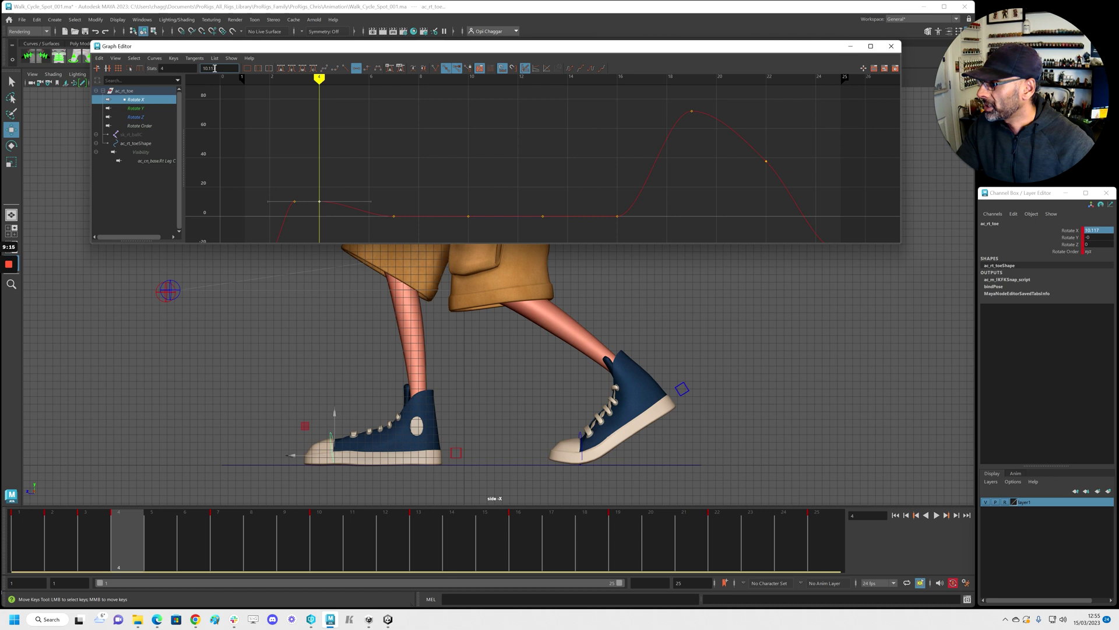
{"action": "left_click_drag", "start_coordinate": [376, 179], "coordinate": [665, 233]}
{"action": "left_click_drag", "start_coordinate": [382, 183], "coordinate": [634, 233]}
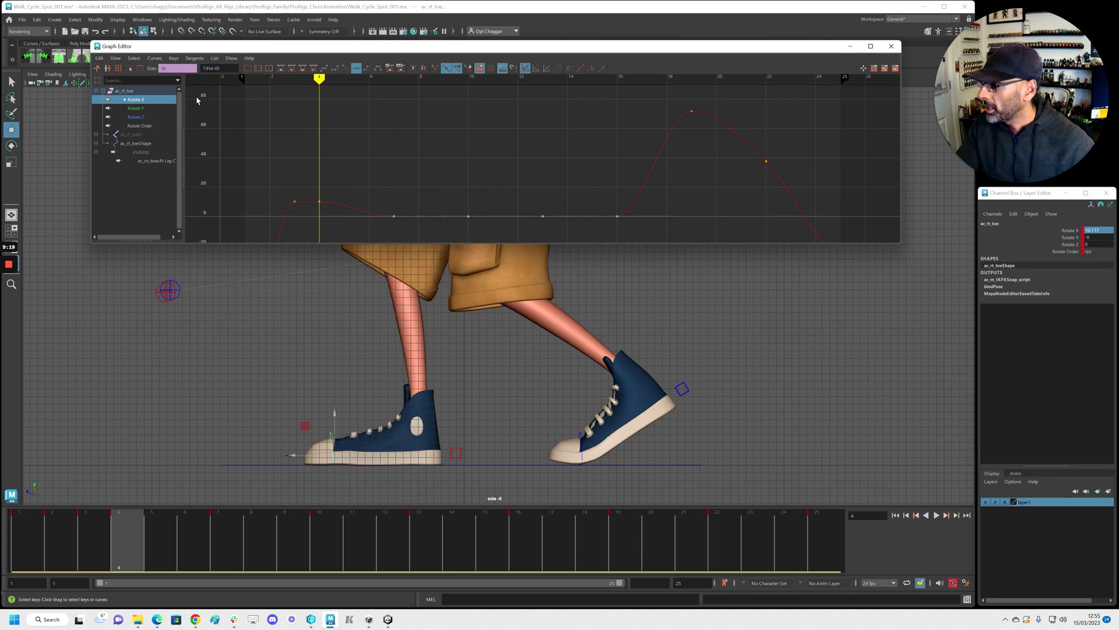
{"action": "key", "text": "Return"}
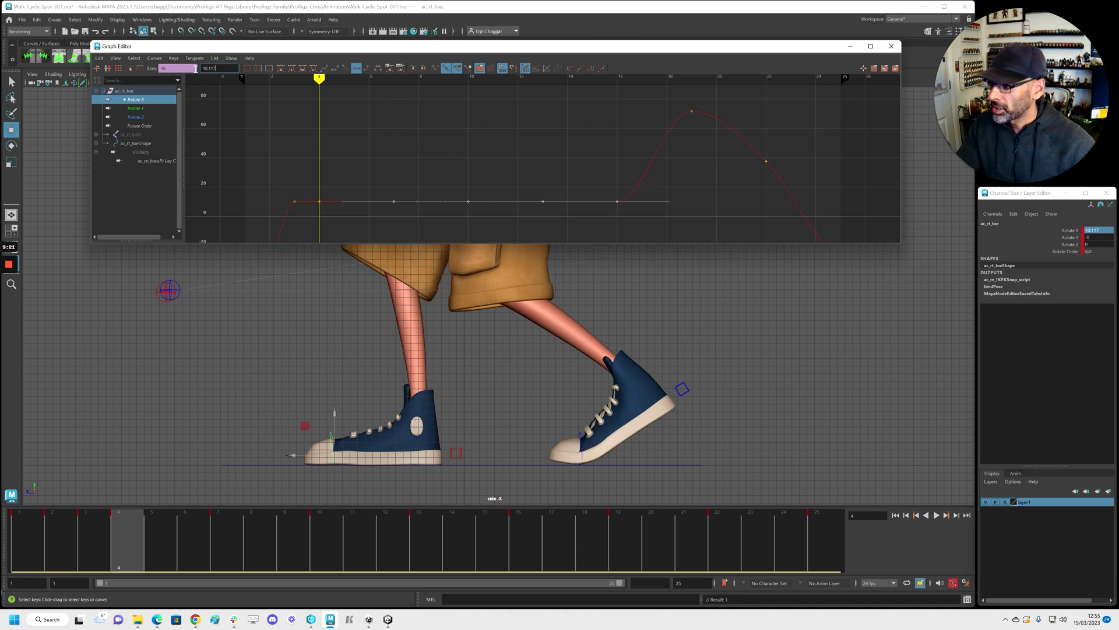
{"action": "left_click_drag", "start_coordinate": [286, 182], "coordinate": [542, 157]}
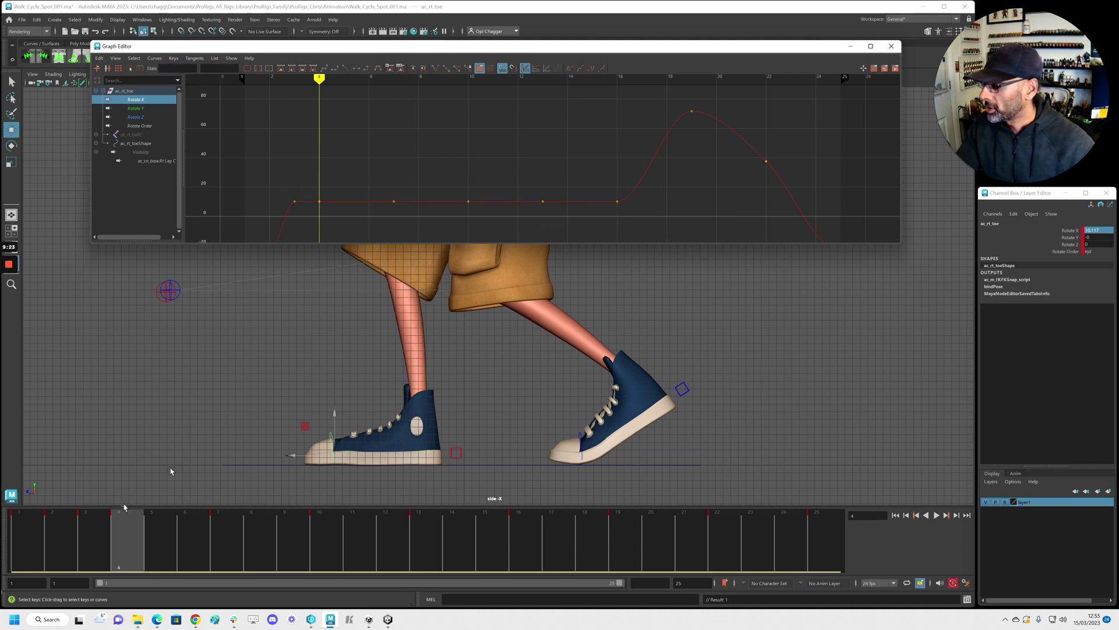
{"action": "left_click", "coordinate": [24, 539]}
{"action": "key", "text": "alt+v"}
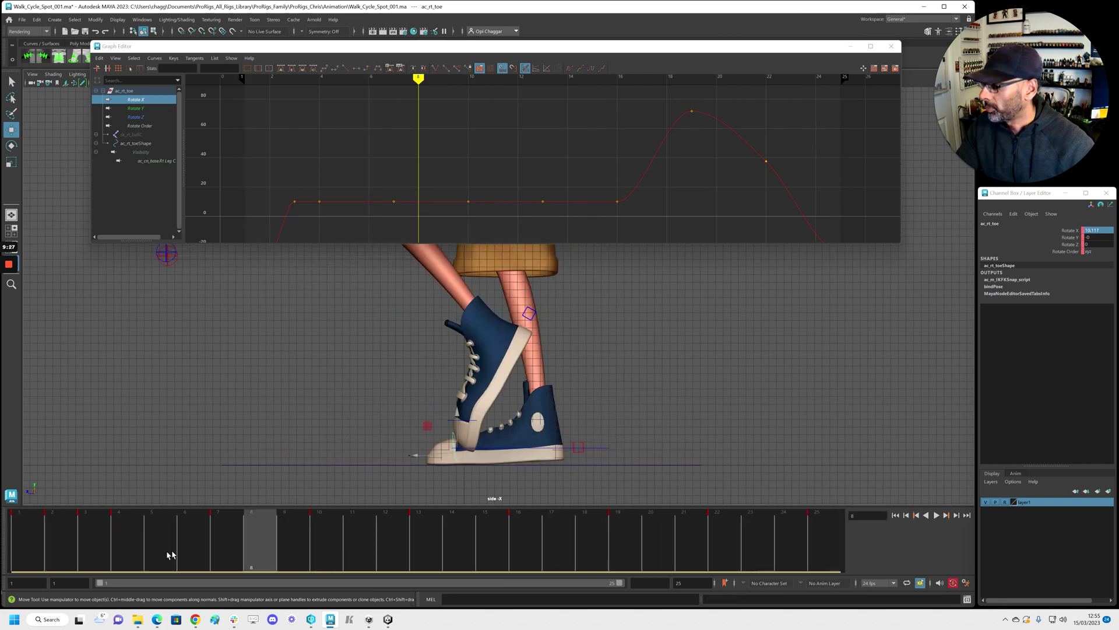
{"action": "key", "text": "Escape"}
Raise the right toe's Rotate X key at frame 22 to about 42.6 and play the cycle to check the swing
{"action": "left_click", "coordinate": [395, 566]}
{"action": "left_click_drag", "start_coordinate": [395, 566], "coordinate": [630, 556]}
{"action": "scroll", "coordinate": [711, 143], "scroll_direction": "down", "scroll_amount": 6}
{"action": "scroll", "coordinate": [612, 121], "scroll_direction": "up", "scroll_amount": 5}
{"action": "left_click_drag", "start_coordinate": [640, 554], "coordinate": [712, 550]}
{"action": "left_click_drag", "start_coordinate": [733, 149], "coordinate": [766, 183]}
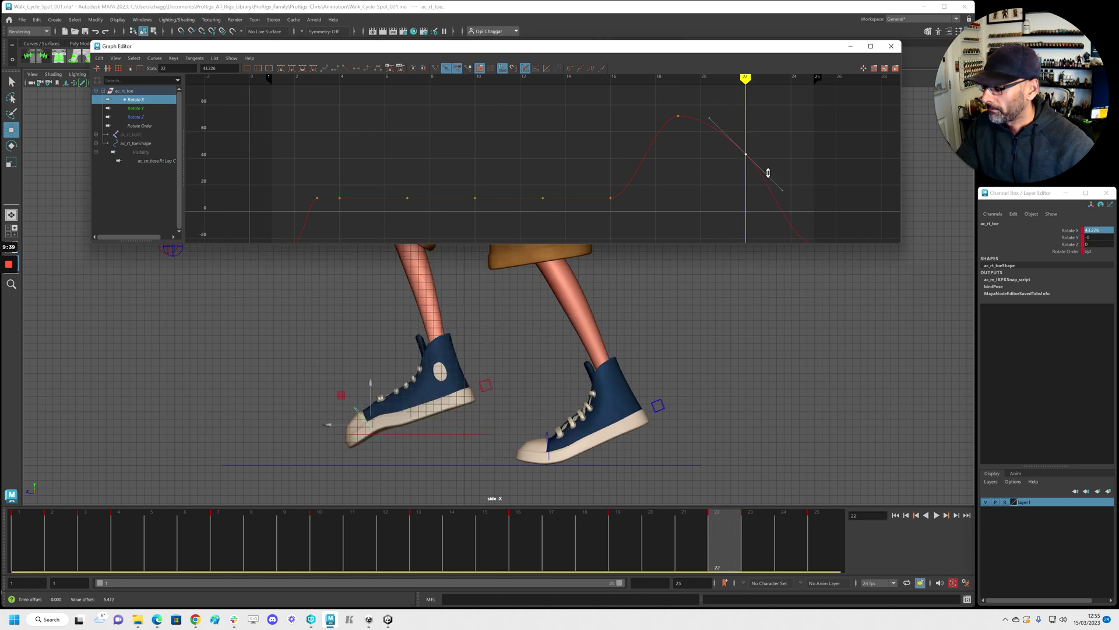
{"action": "mouse_move", "coordinate": [702, 527]}
{"action": "left_mouse_down"}
{"action": "mouse_move", "coordinate": [679, 544]}
{"action": "mouse_move", "coordinate": [787, 540]}
{"action": "mouse_move", "coordinate": [720, 540]}
{"action": "left_mouse_up"}
{"action": "key", "text": "alt+v"}
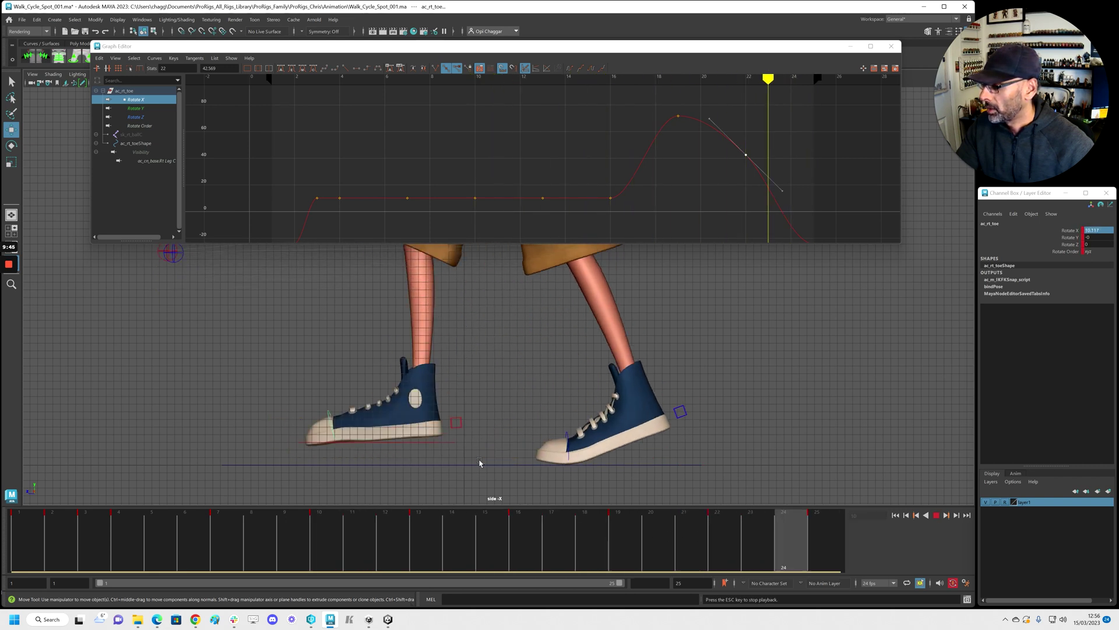
{"action": "key", "text": "Escape"}
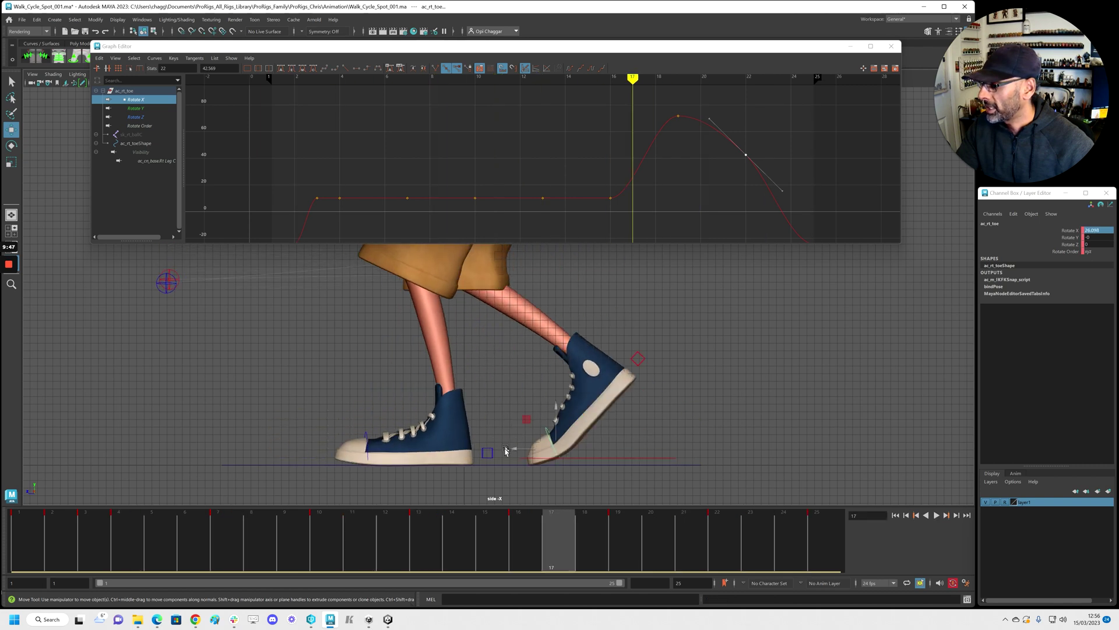
{"action": "key", "text": "alt+v"}
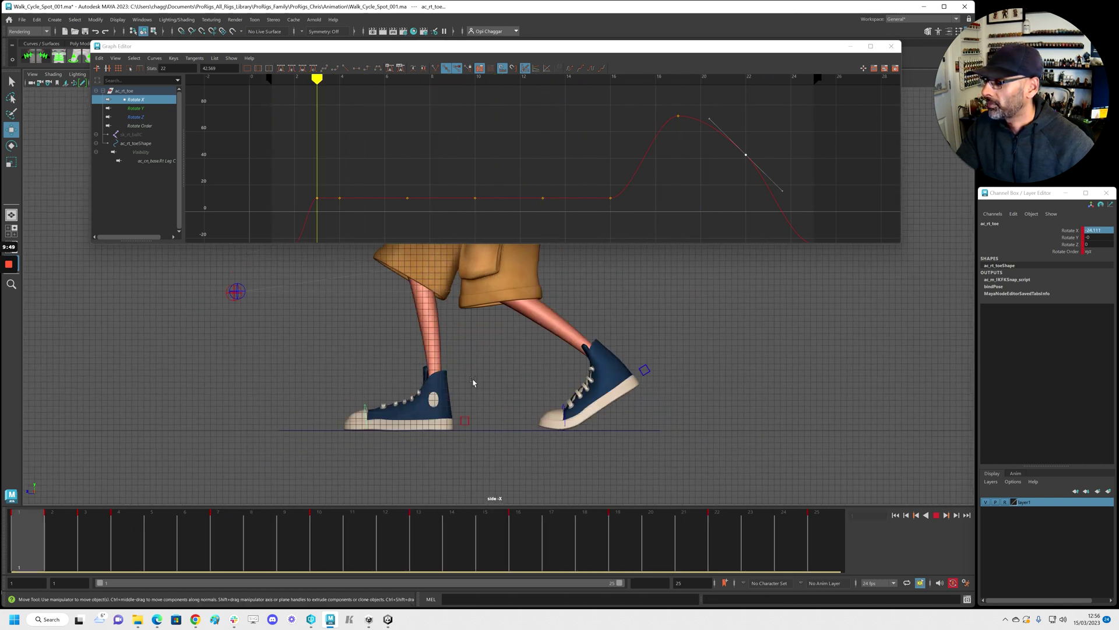
{"action": "scroll", "coordinate": [317, 379], "scroll_direction": "down", "scroll_amount": 3}
{"action": "key", "text": "alt+v"}
Select the left foot IK control in the perspective view and return to the enlarged side view
{"action": "key", "text": "space"}
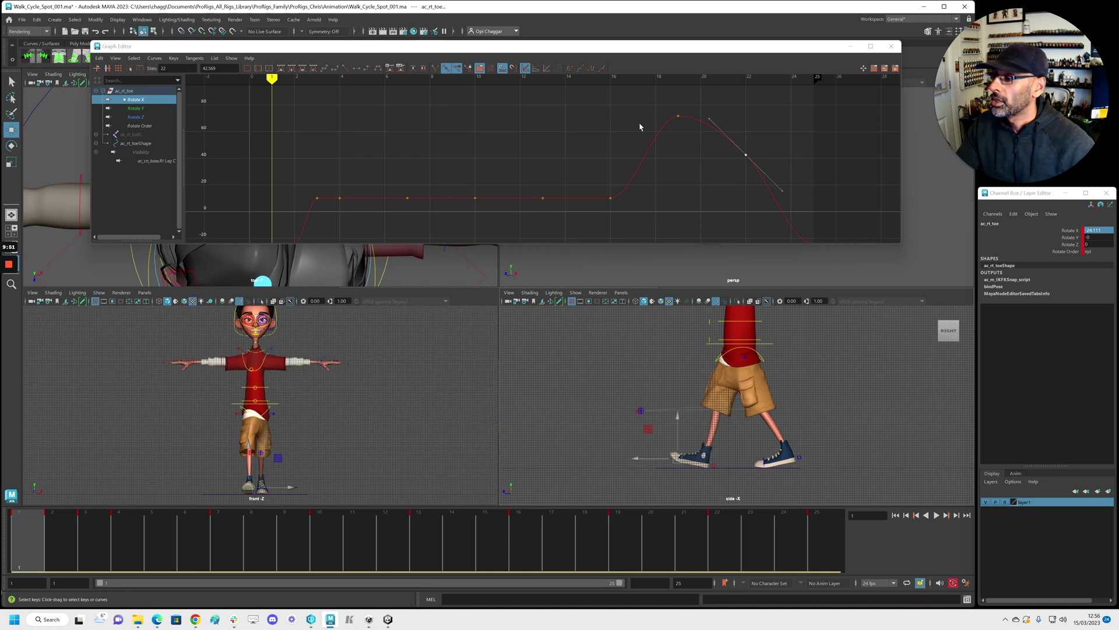
{"action": "left_click", "coordinate": [676, 274]}
{"action": "key", "text": "space"}
{"action": "left_click", "coordinate": [505, 380]}
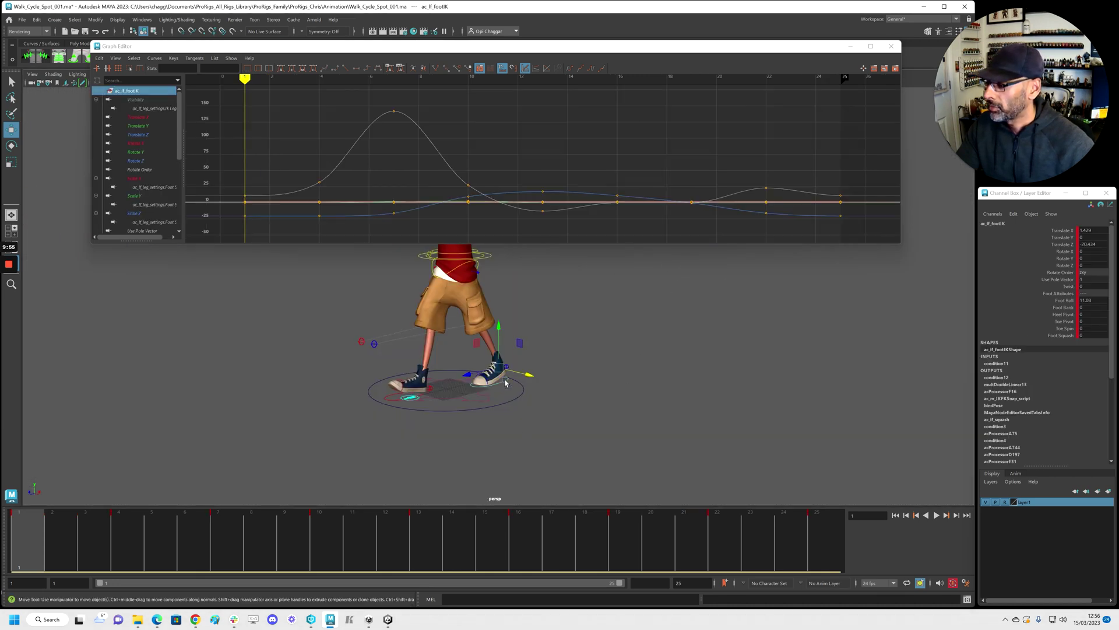
{"action": "key", "text": "space"}
{"action": "key", "text": "space"}
{"action": "scroll", "coordinate": [559, 447], "scroll_direction": "up", "scroll_amount": 3}
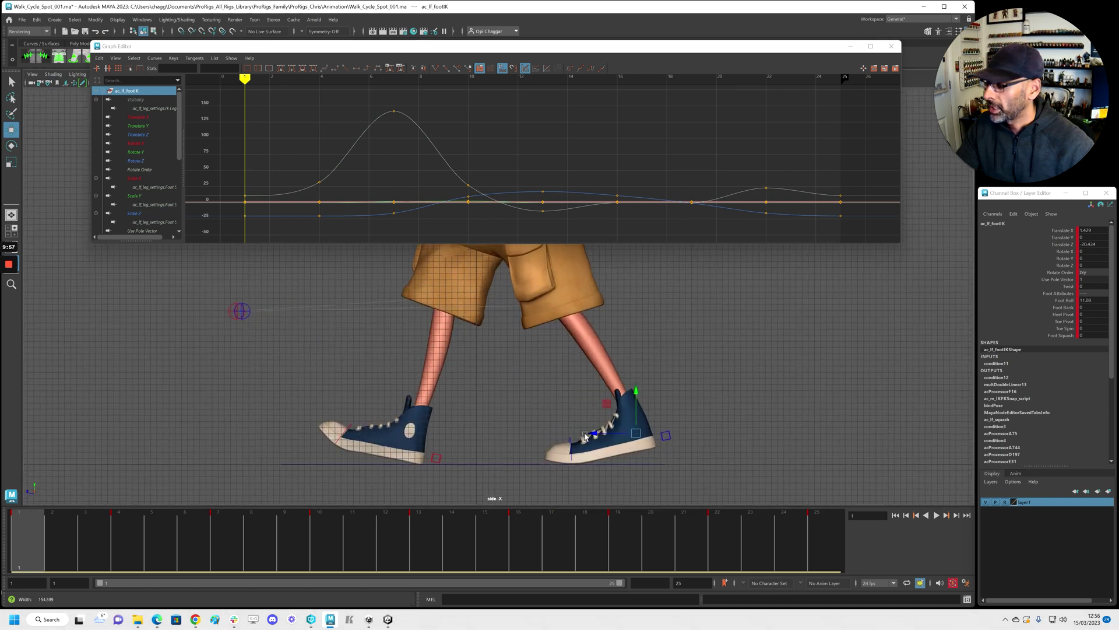
Isolate the left foot's Translate Z curve and scrub the cycle to examine the foot's push-off and swing
{"action": "mouse_move", "coordinate": [52, 545]}
{"action": "left_mouse_down"}
{"action": "mouse_move", "coordinate": [85, 545]}
{"action": "mouse_move", "coordinate": [38, 537]}
{"action": "mouse_move", "coordinate": [166, 557]}
{"action": "mouse_move", "coordinate": [626, 548]}
{"action": "mouse_move", "coordinate": [60, 529]}
{"action": "left_mouse_up"}
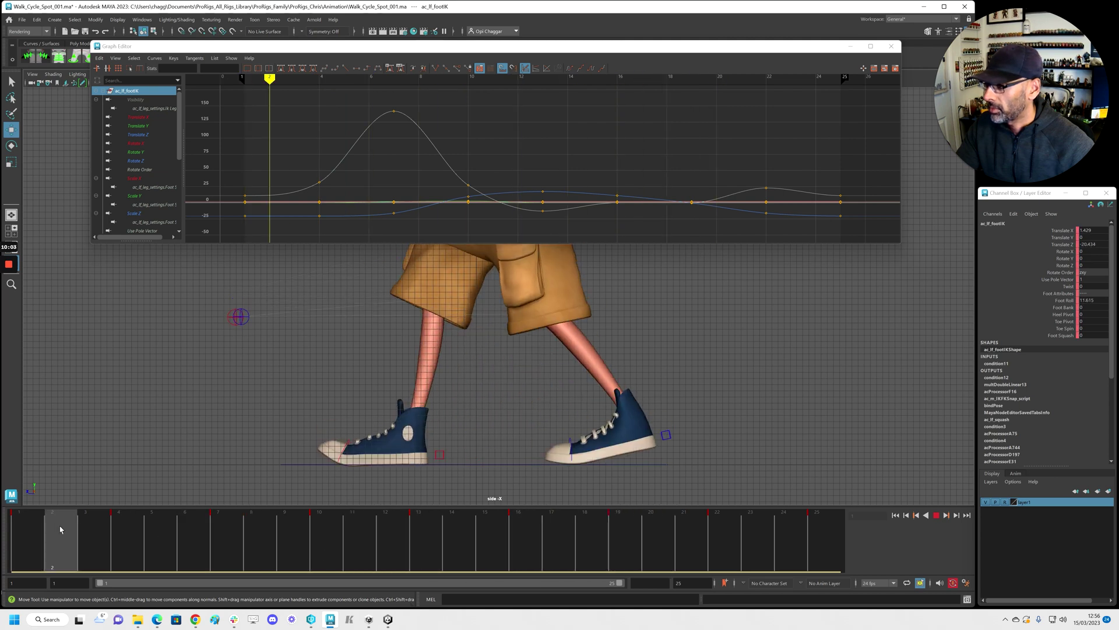
{"action": "left_click", "coordinate": [150, 134]}
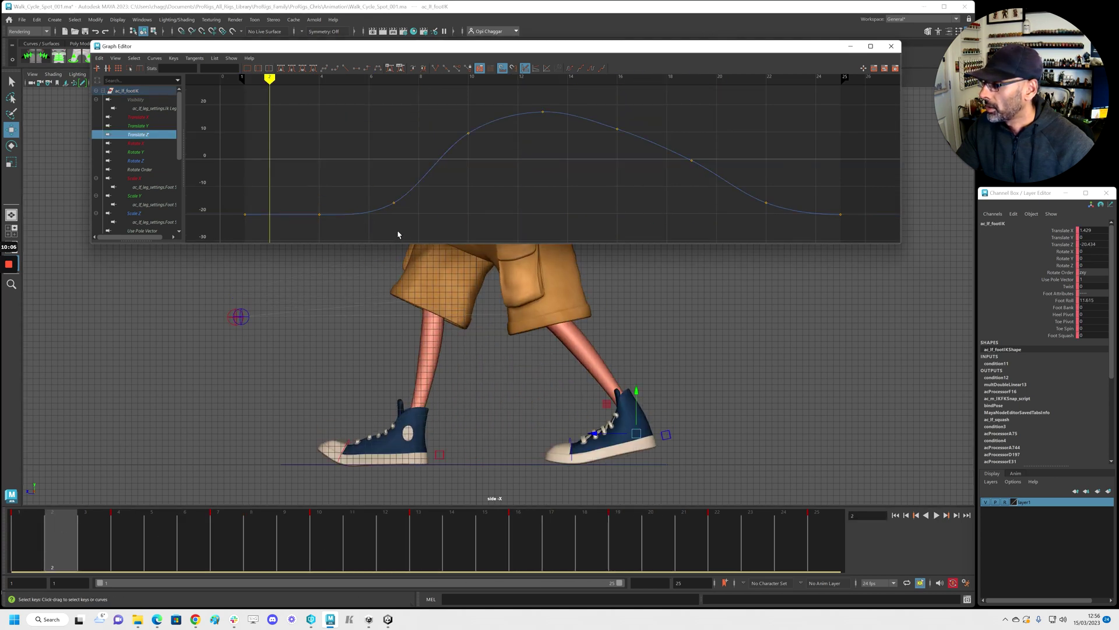
{"action": "left_click_drag", "start_coordinate": [196, 526], "coordinate": [224, 544]}
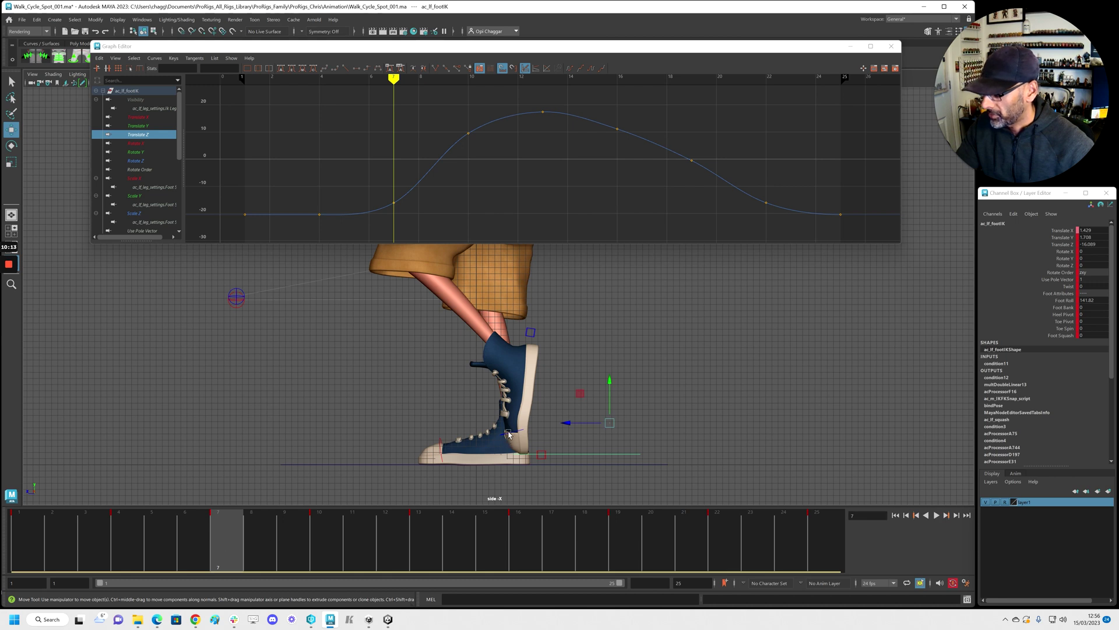
{"action": "mouse_move", "coordinate": [262, 544]}
{"action": "left_mouse_down"}
{"action": "mouse_move", "coordinate": [313, 546]}
{"action": "mouse_move", "coordinate": [269, 544]}
{"action": "left_mouse_up"}
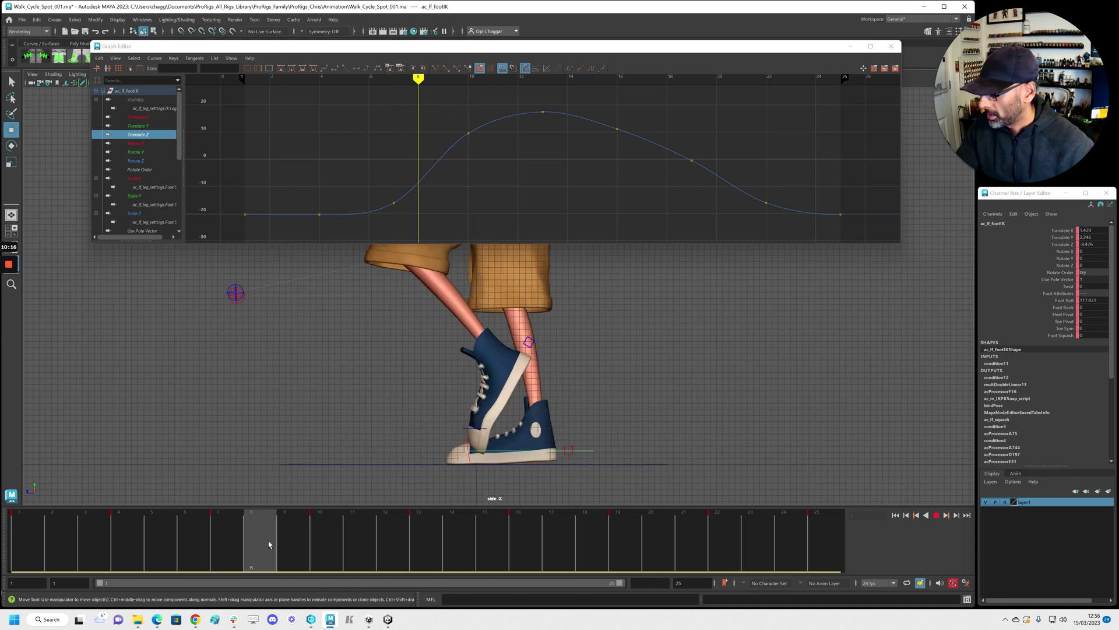
{"action": "left_click", "coordinate": [470, 430]}
{"action": "key", "text": "ctrl+z"}
{"action": "left_click_drag", "start_coordinate": [280, 549], "coordinate": [507, 542]}
{"action": "left_click_drag", "start_coordinate": [251, 545], "coordinate": [320, 550]}
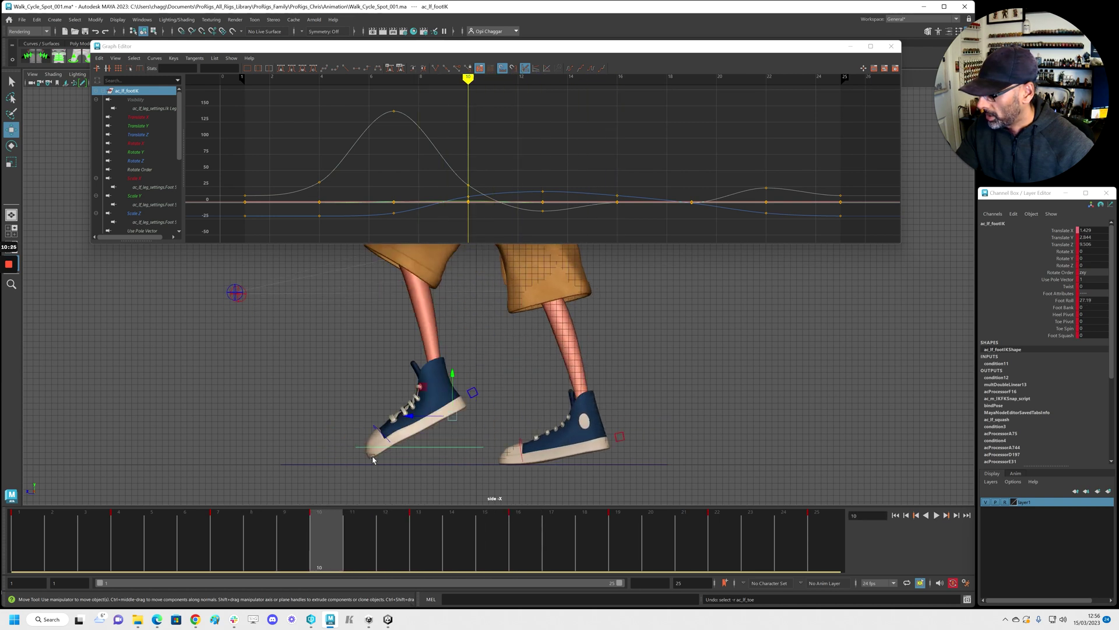
Select the left toe control and rotate the toe up to Rotate X about -22.9 at frame 13
{"action": "left_click", "coordinate": [375, 430]}
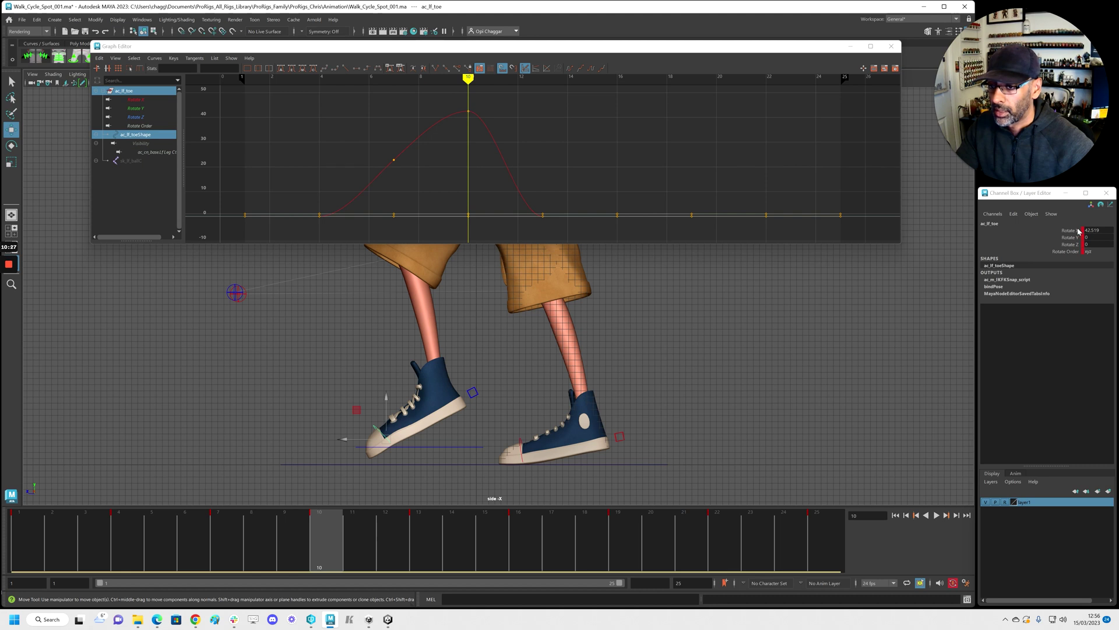
{"action": "key", "text": "e"}
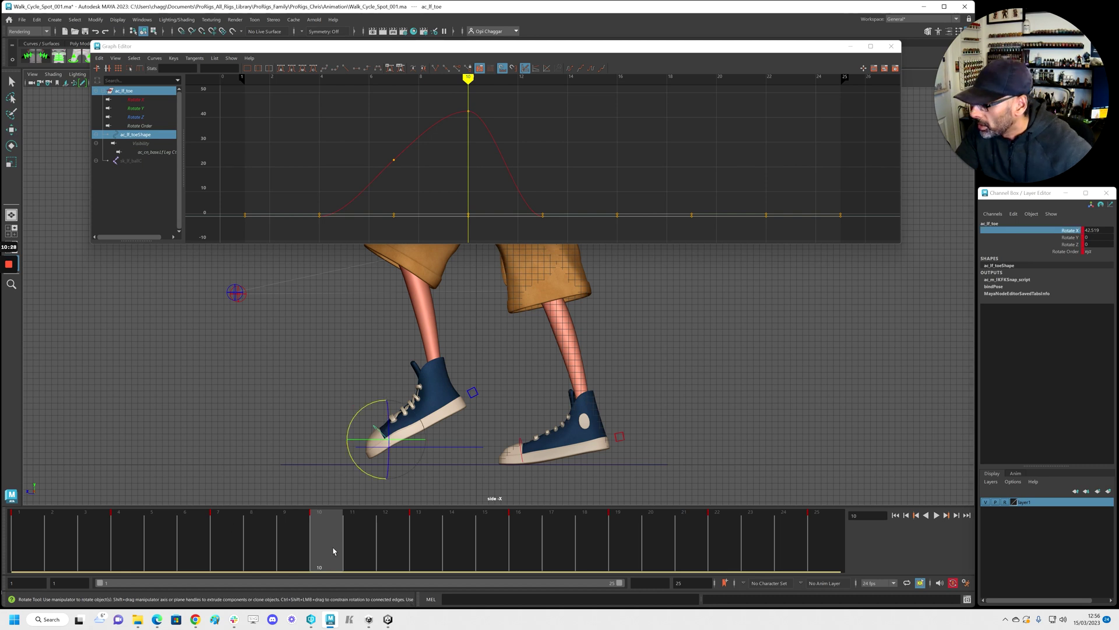
{"action": "key", "text": "."}
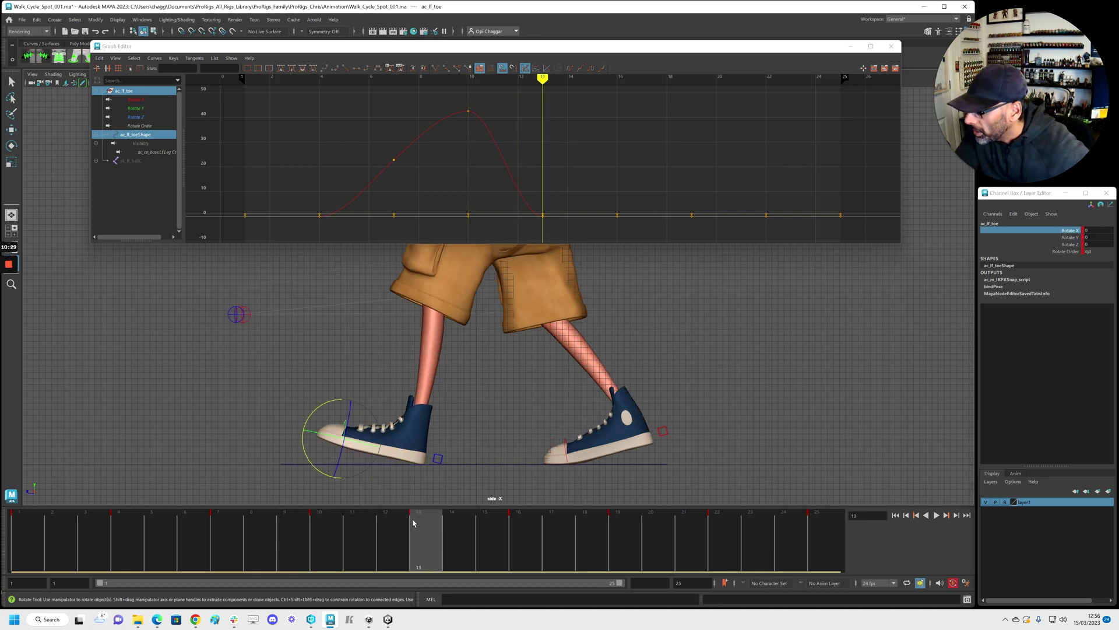
{"action": "left_click_drag", "start_coordinate": [338, 404], "coordinate": [351, 403]}
{"action": "mouse_move", "coordinate": [441, 550]}
{"action": "left_mouse_down"}
{"action": "mouse_move", "coordinate": [485, 550]}
{"action": "mouse_move", "coordinate": [423, 550]}
{"action": "left_mouse_up"}
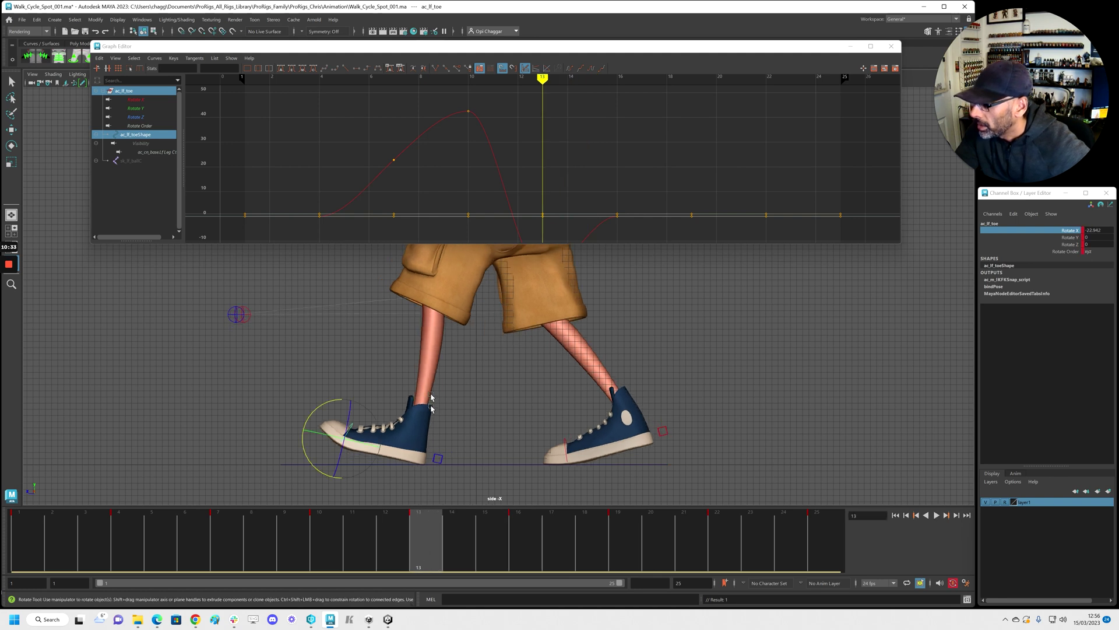
Move the Graph Editor up, reframe the feet in the perspective view and reselect the left foot IK control
{"action": "key", "text": "space"}
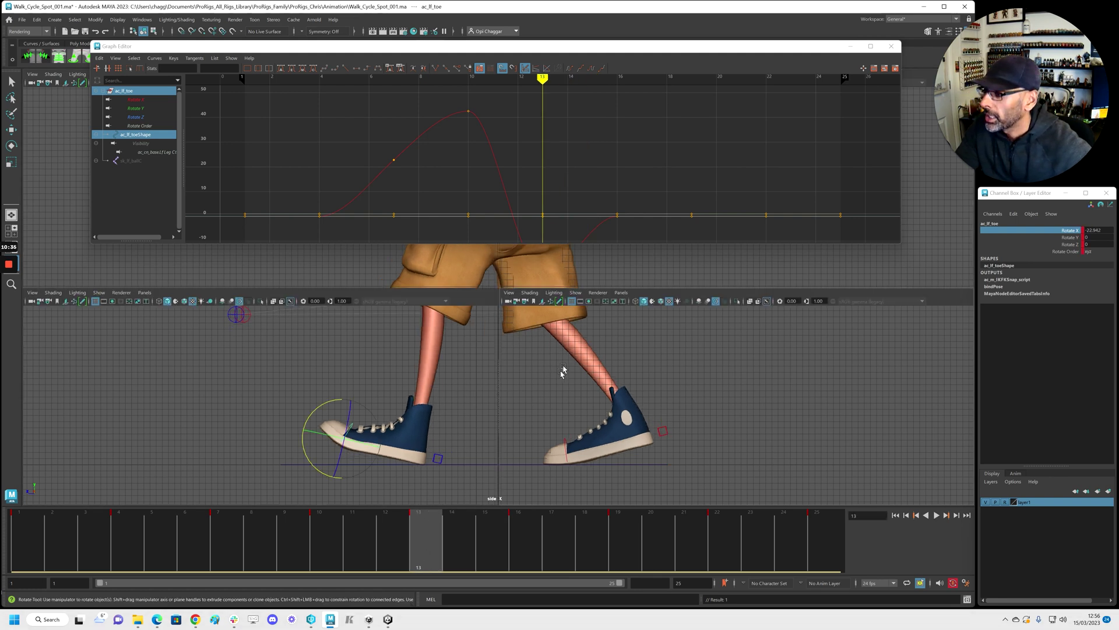
{"action": "middle_click_drag", "start_coordinate": [663, 265], "coordinate": [668, 282], "text": "alt"}
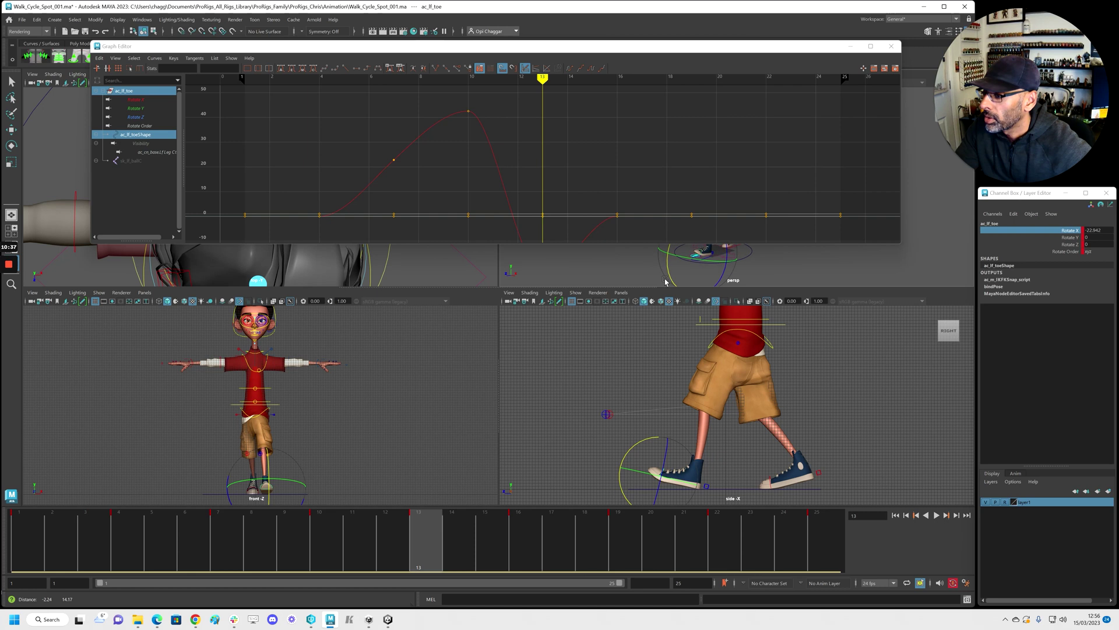
{"action": "right_click_drag", "start_coordinate": [765, 264], "coordinate": [729, 260], "text": "alt"}
{"action": "left_click_drag", "start_coordinate": [713, 47], "coordinate": [712, 33]}
{"action": "right_click_drag", "start_coordinate": [758, 256], "coordinate": [795, 260], "text": "alt"}
{"action": "middle_click_drag", "start_coordinate": [747, 263], "coordinate": [723, 234], "text": "alt"}
{"action": "right_click_drag", "start_coordinate": [723, 234], "coordinate": [741, 235], "text": "alt"}
{"action": "key", "text": "w"}
{"action": "left_click", "coordinate": [701, 263]}
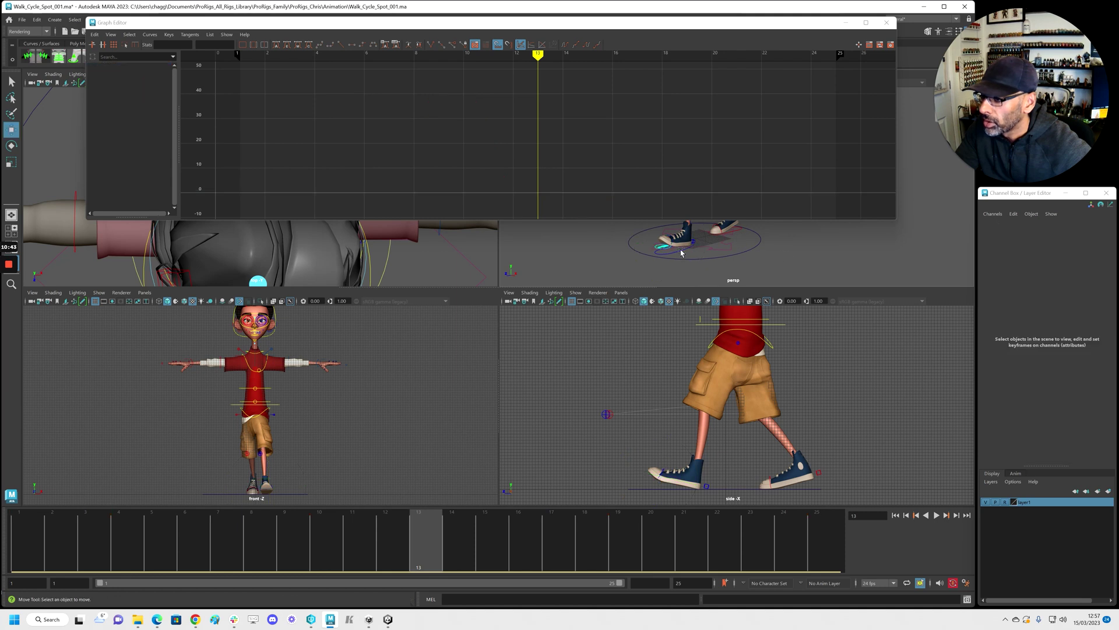
{"action": "left_click", "coordinate": [681, 252]}
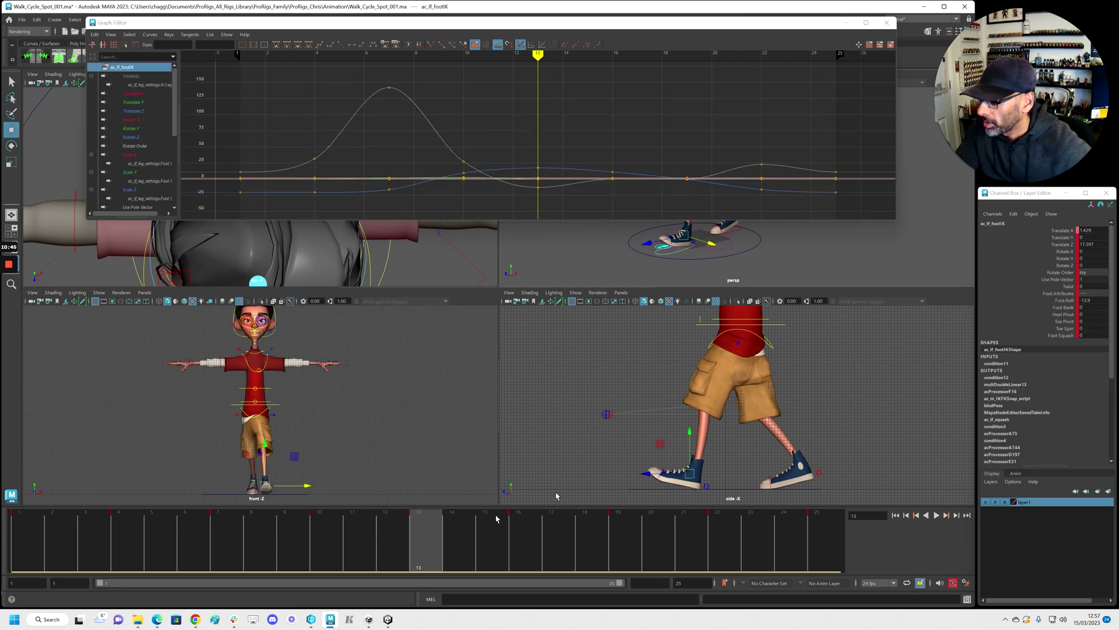
{"action": "key", "text": "space"}
Set the left foot's Foot Roll to 0 at frame 14 and play the cycle
{"action": "left_click", "coordinate": [457, 545]}
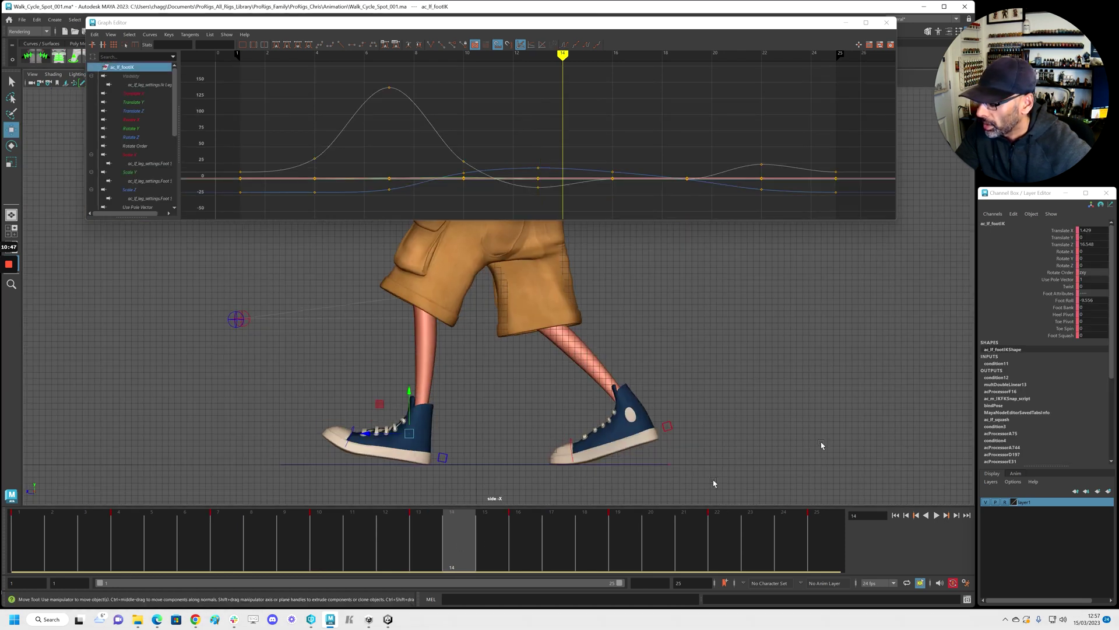
{"action": "left_click", "coordinate": [1094, 301]}
{"action": "type", "text": "0"}
{"action": "key", "text": "Return"}
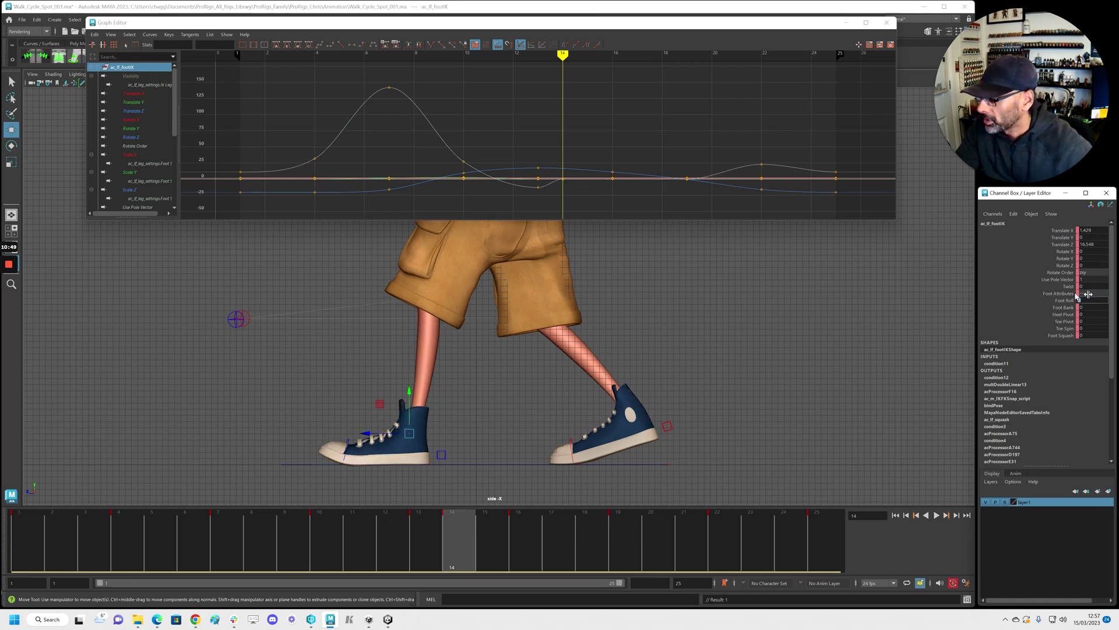
{"action": "key", "text": "alt+v"}
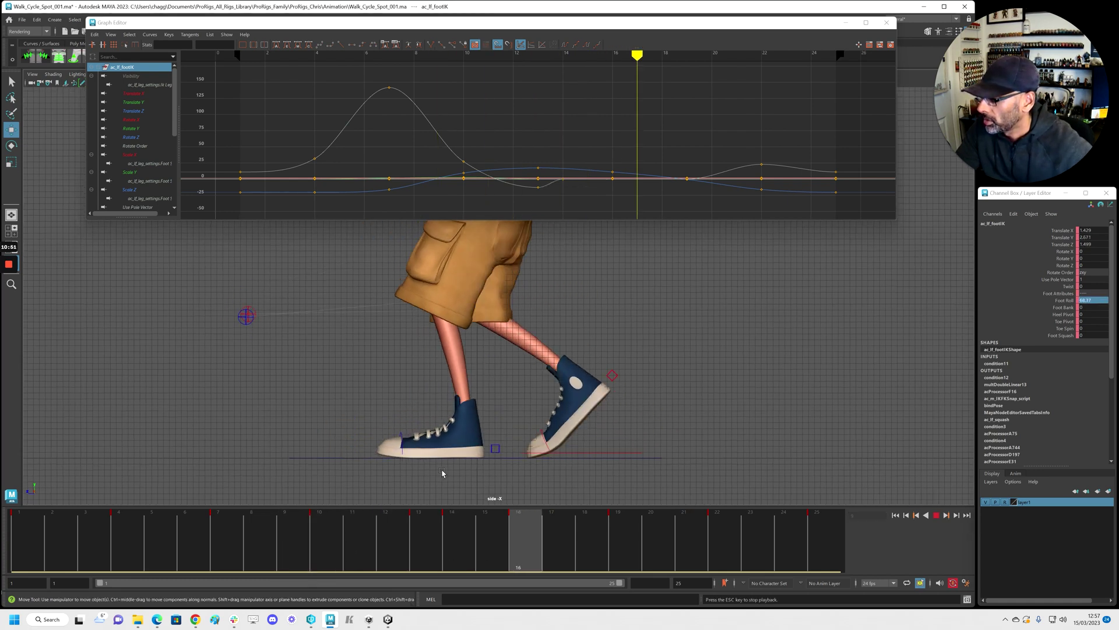
Isolate the left foot's Foot Roll curve, set its frame 22 key to about 22.57 and play the cycle
{"action": "left_click", "coordinate": [585, 547]}
{"action": "left_click_drag", "start_coordinate": [585, 546], "coordinate": [723, 563]}
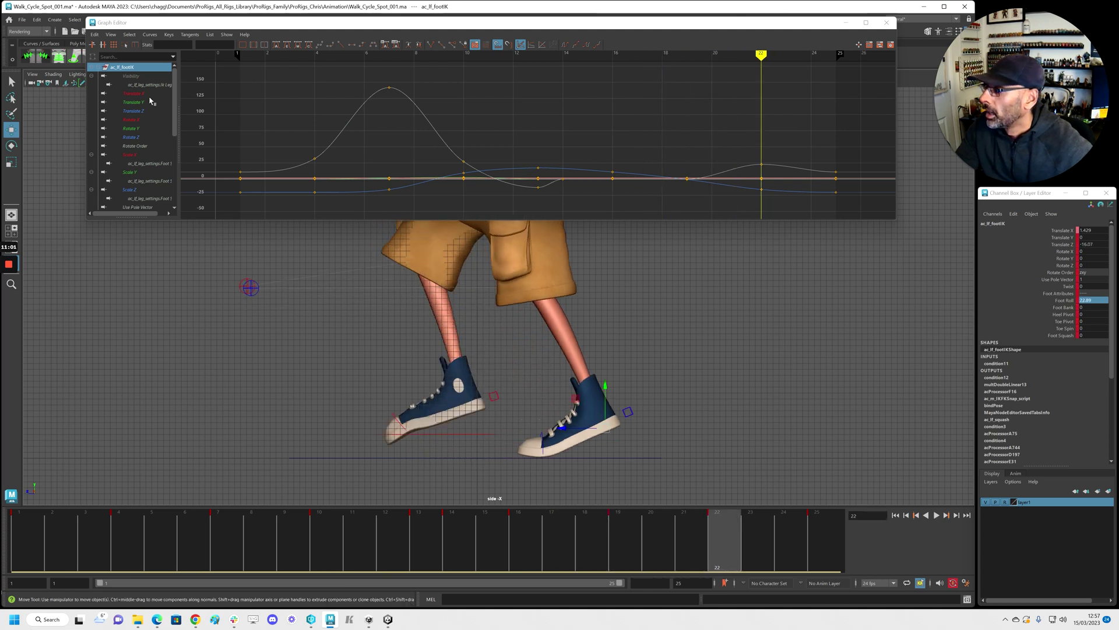
{"action": "scroll", "coordinate": [154, 195], "scroll_direction": "down", "scroll_amount": 3}
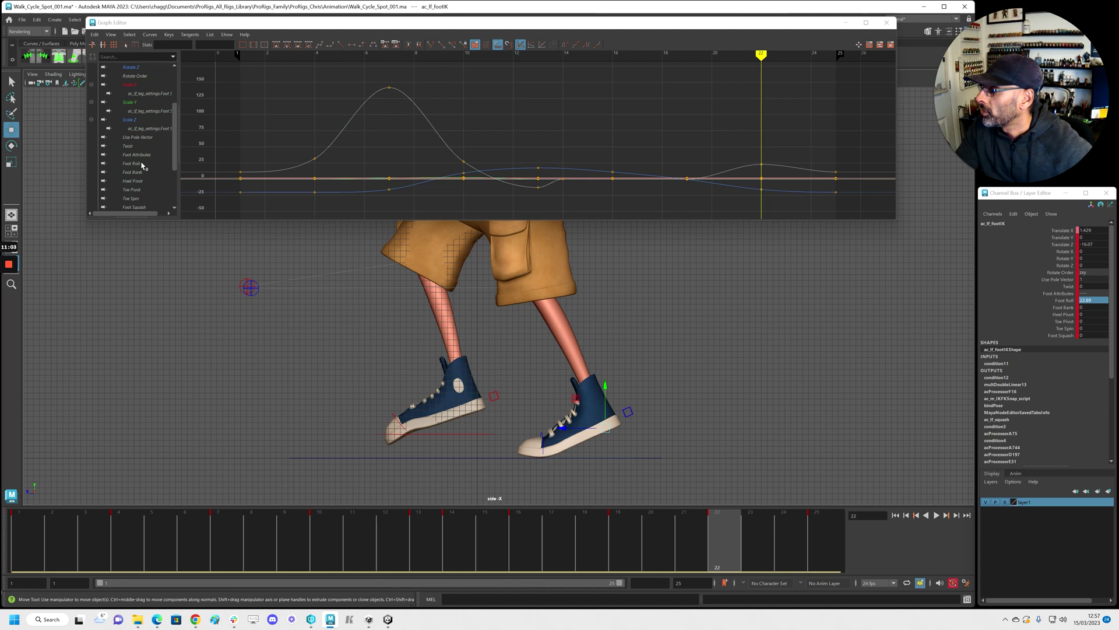
{"action": "left_click", "coordinate": [141, 163]}
{"action": "left_click_drag", "start_coordinate": [746, 154], "coordinate": [767, 179]}
{"action": "key", "text": "f"}
{"action": "right_click_drag", "start_coordinate": [704, 173], "coordinate": [703, 186], "text": "alt+shift"}
{"action": "middle_click_drag", "start_coordinate": [630, 175], "coordinate": [630, 173]}
{"action": "key", "text": "alt+v"}
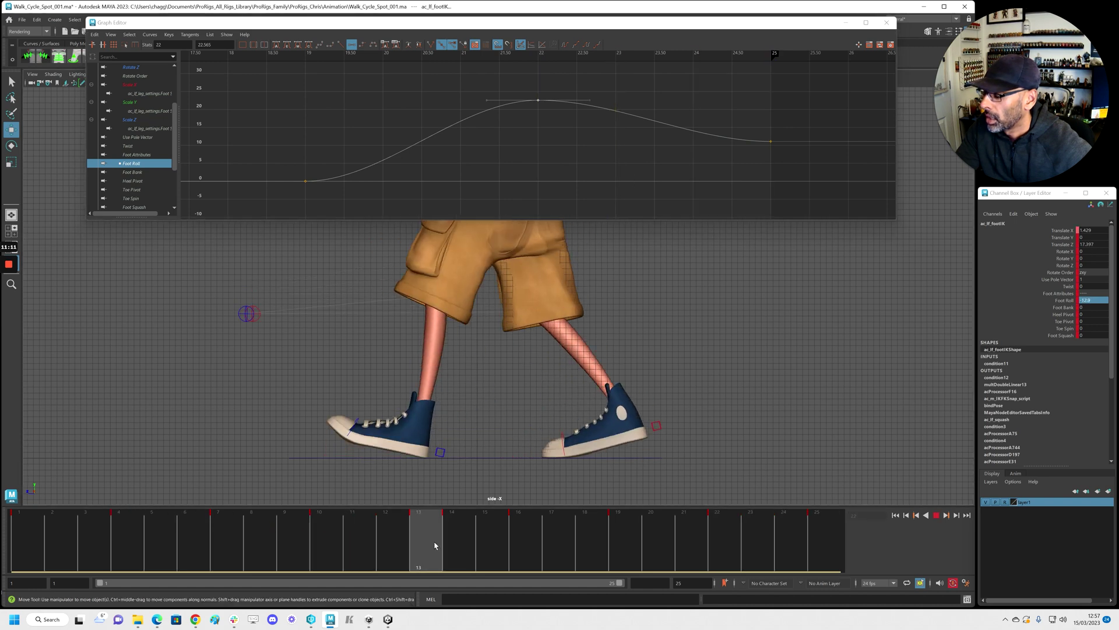
Lower the left foot's Foot Roll key at frame 22 to about 19.56 and replay the cycle
{"action": "left_click", "coordinate": [740, 559]}
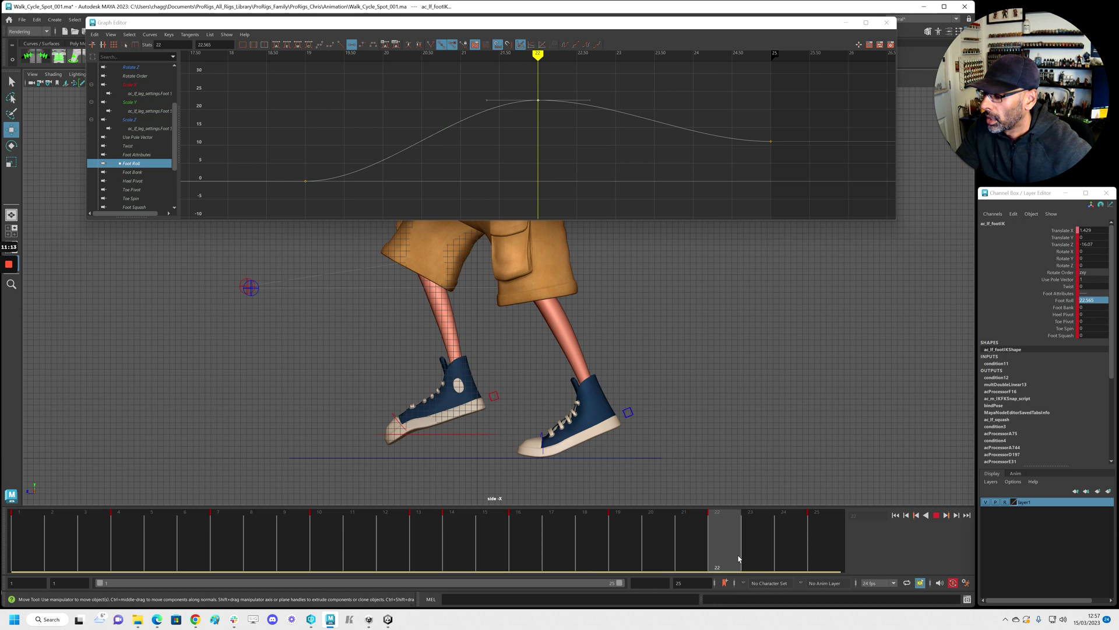
{"action": "middle_click_drag", "start_coordinate": [534, 156], "coordinate": [537, 165], "text": "shift"}
{"action": "scroll", "coordinate": [630, 361], "scroll_direction": "up", "scroll_amount": 1}
{"action": "left_click_drag", "start_coordinate": [721, 552], "coordinate": [834, 559]}
{"action": "key", "text": "alt+v"}
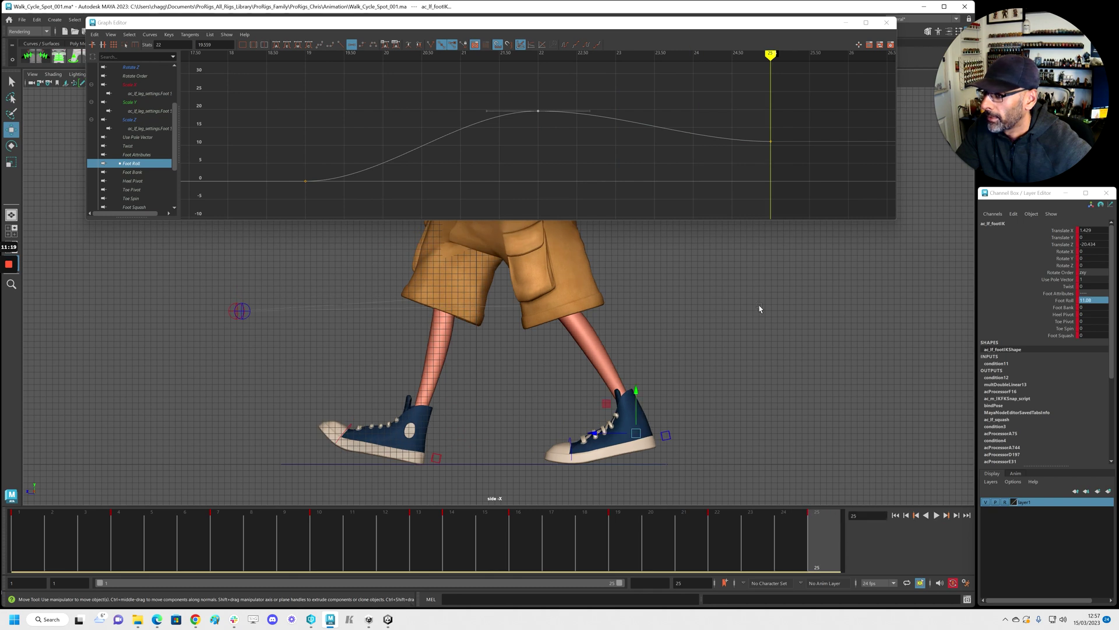
{"action": "left_click", "coordinate": [643, 166]}
{"action": "key", "text": "a"}
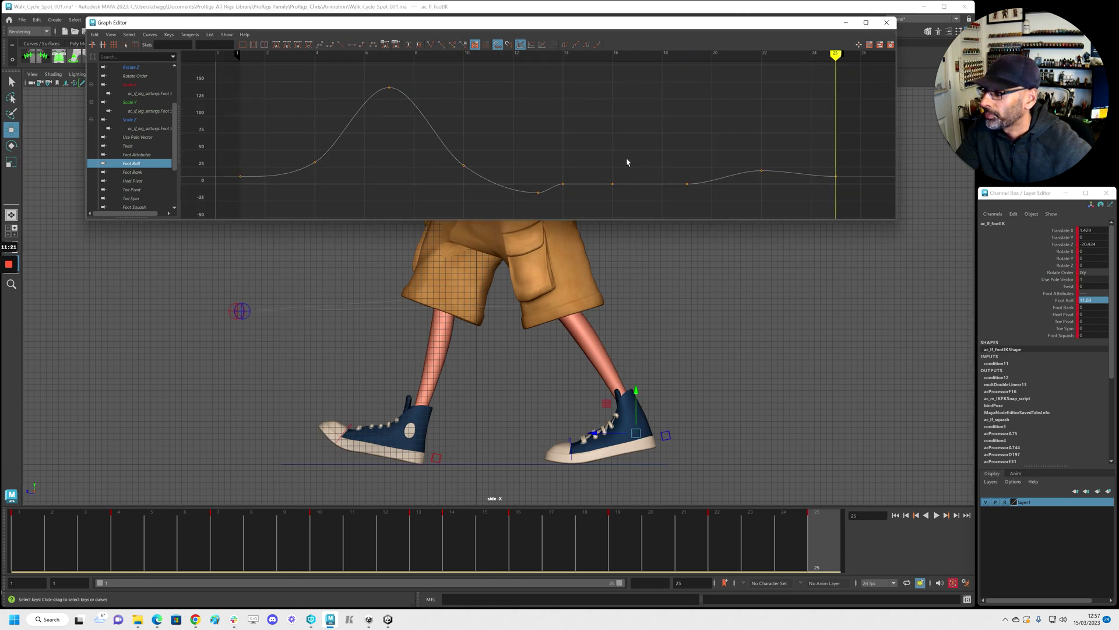
{"action": "key", "text": "alt+v"}
{"action": "key", "text": "alt+v"}
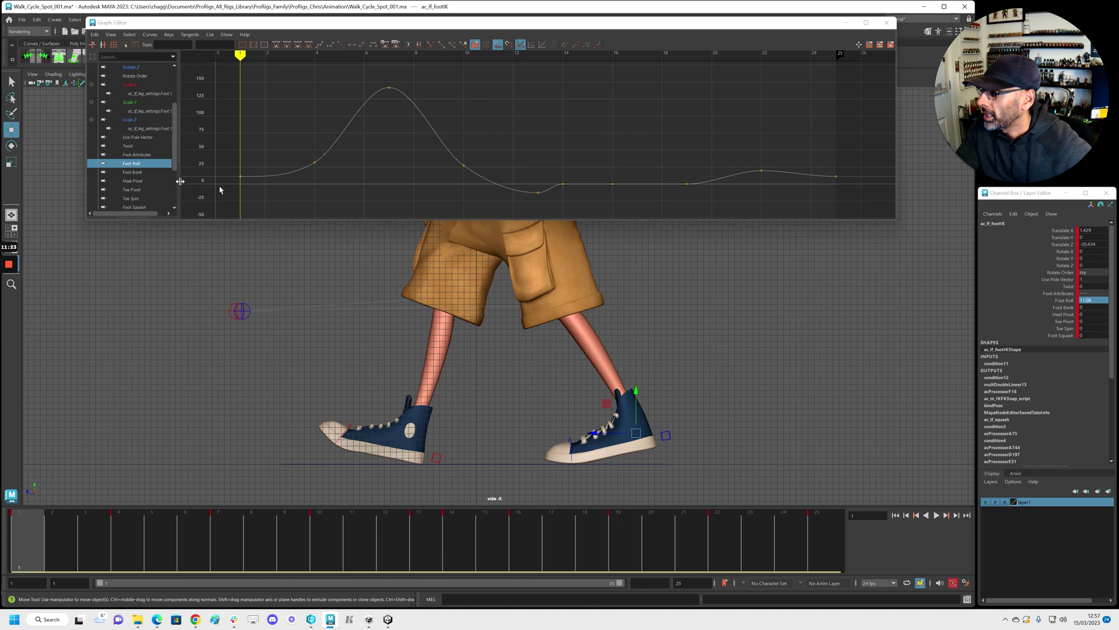
Raise the Foot Roll keys at frames 1 and 25 to about 26 and give the frame 22 key a spline tangent
{"action": "left_click_drag", "start_coordinate": [274, 197], "coordinate": [229, 164]}
{"action": "left_click_drag", "start_coordinate": [830, 158], "coordinate": [857, 194]}
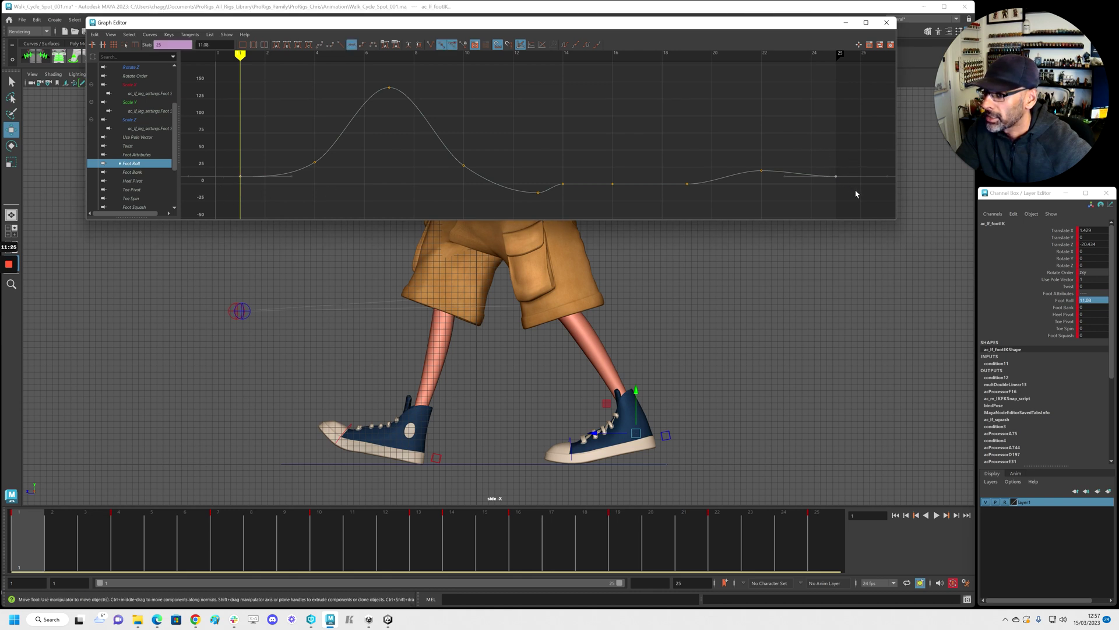
{"action": "middle_click_drag", "start_coordinate": [856, 187], "coordinate": [858, 181], "text": "shift"}
{"action": "left_click_drag", "start_coordinate": [748, 157], "coordinate": [797, 195]}
{"action": "key", "text": "alt+s"}
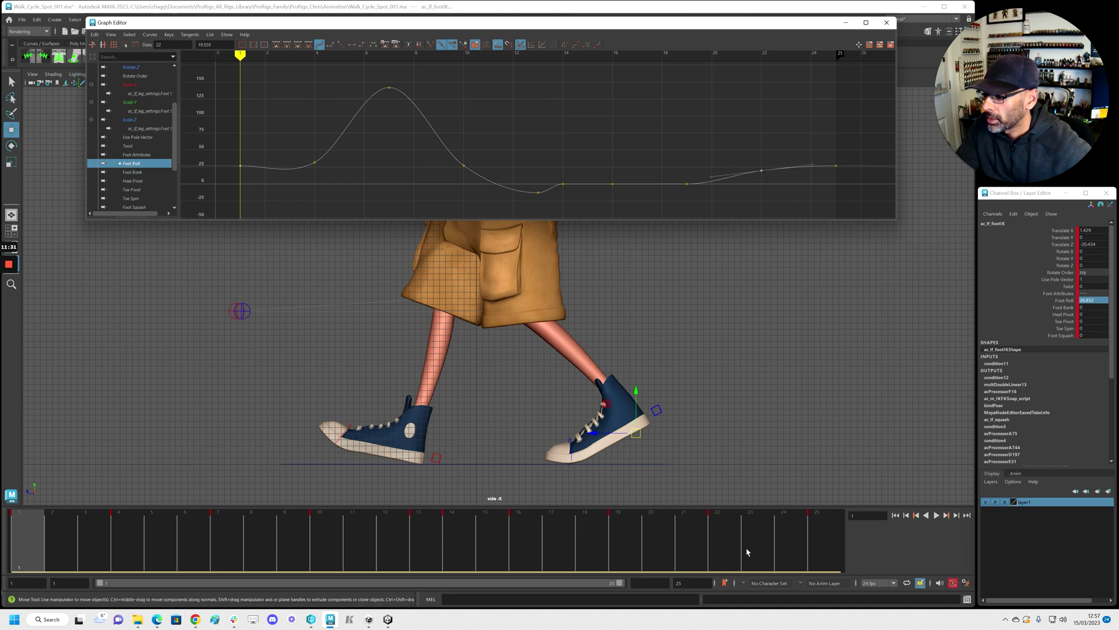
Lower the Foot Roll key at frame 22 to about 18.70, check playback, and undo a further nudge of that key
{"action": "left_click", "coordinate": [721, 534]}
{"action": "mouse_move", "coordinate": [735, 536]}
{"action": "left_mouse_down"}
{"action": "mouse_move", "coordinate": [842, 534]}
{"action": "mouse_move", "coordinate": [729, 535]}
{"action": "left_mouse_up"}
{"action": "middle_click_drag", "start_coordinate": [763, 121], "coordinate": [763, 123]}
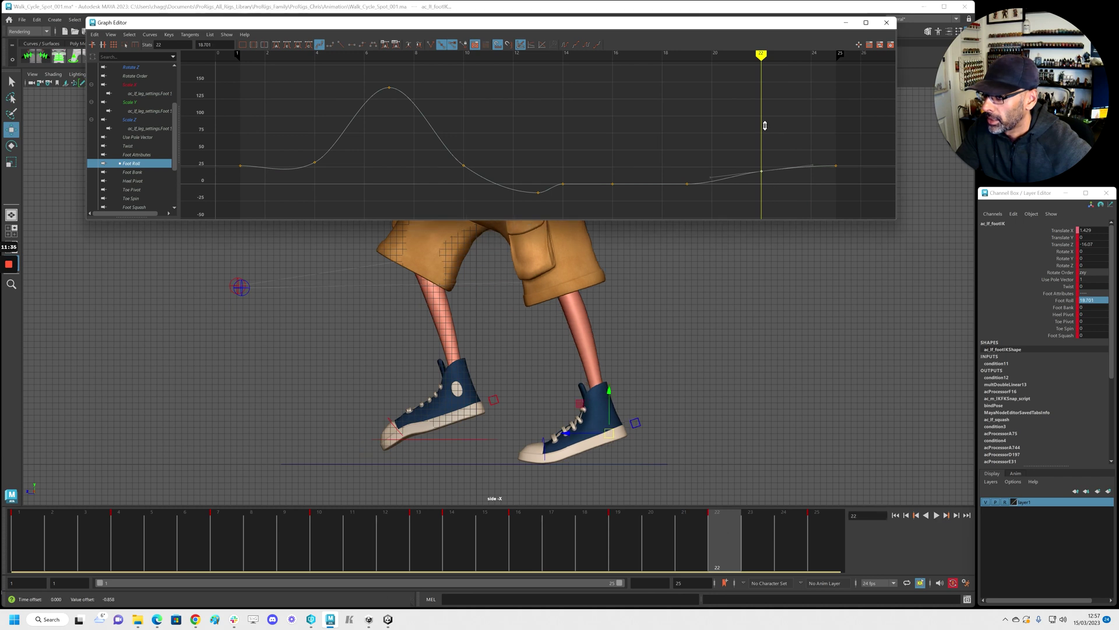
{"action": "key", "text": "alt+v"}
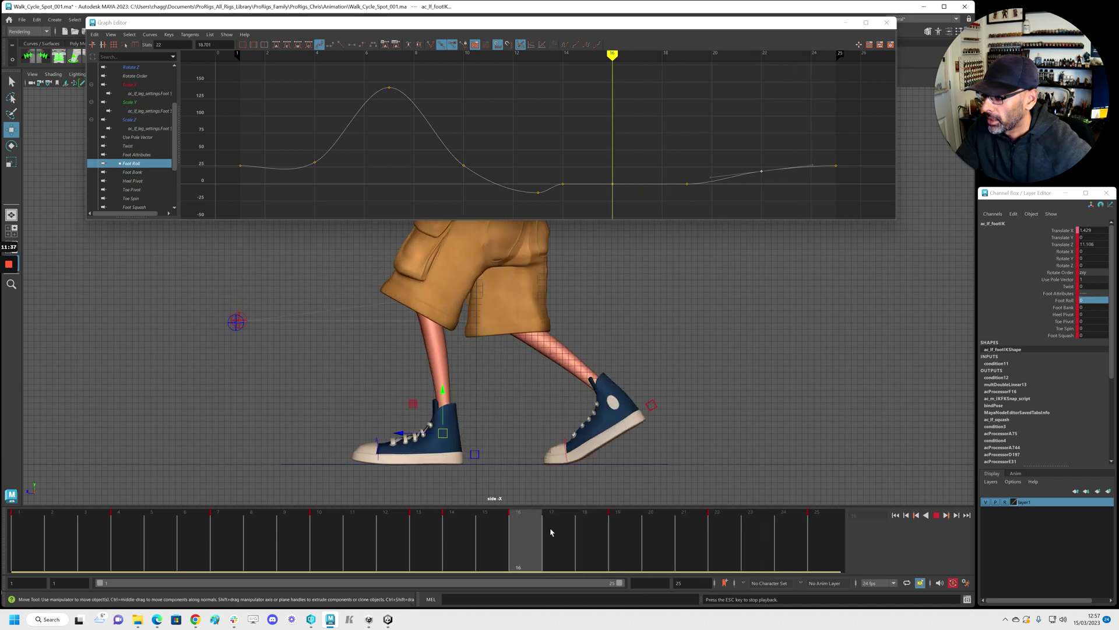
{"action": "left_click", "coordinate": [716, 545]}
{"action": "middle_click_drag", "start_coordinate": [761, 145], "coordinate": [761, 144]}
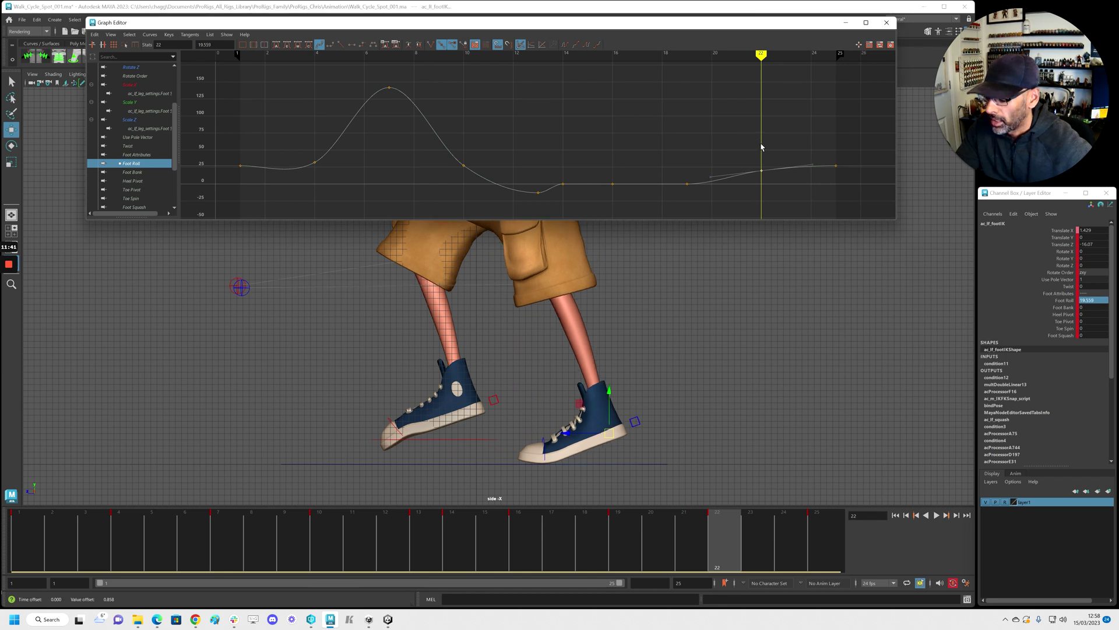
{"action": "key", "text": "ctrl+z"}
Show the character in the enlarged perspective view, select the root control and move the Graph Editor up
{"action": "middle_click_drag", "start_coordinate": [677, 359], "coordinate": [668, 483], "text": "alt"}
{"action": "right_click_drag", "start_coordinate": [669, 483], "coordinate": [587, 339], "text": "alt"}
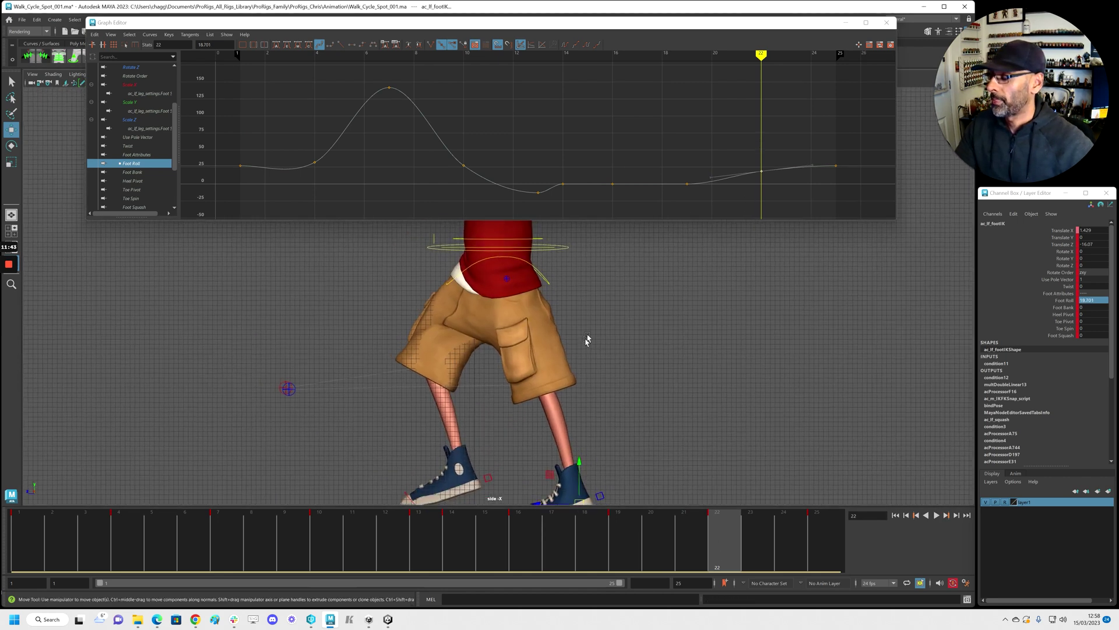
{"action": "middle_click_drag", "start_coordinate": [587, 339], "coordinate": [590, 350], "text": "alt"}
{"action": "key", "text": "space"}
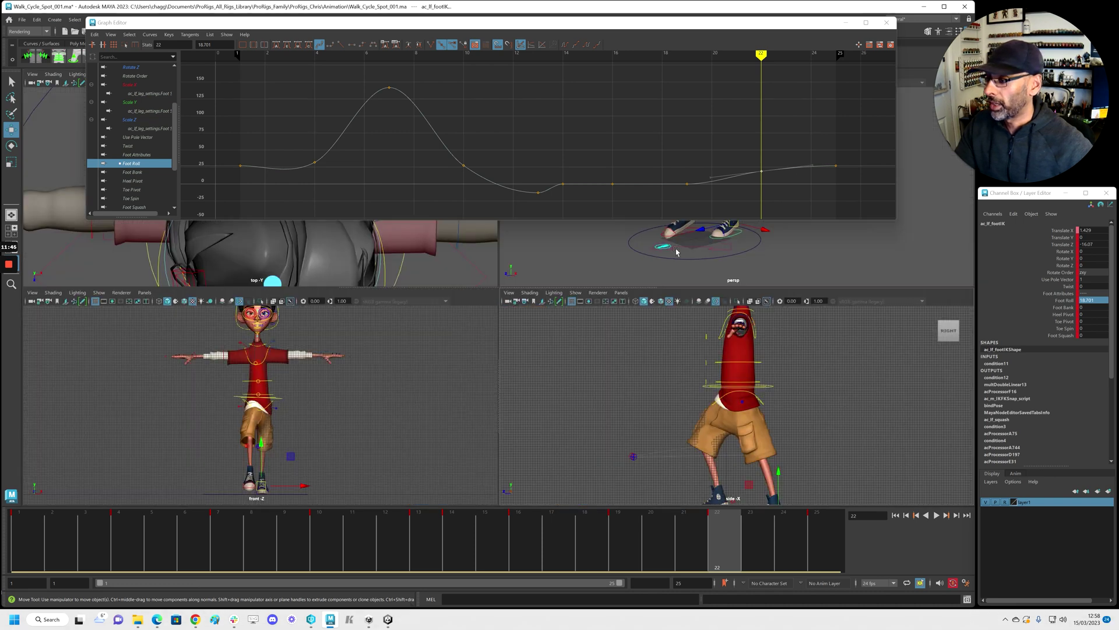
{"action": "middle_click_drag", "start_coordinate": [787, 253], "coordinate": [756, 266], "text": "alt"}
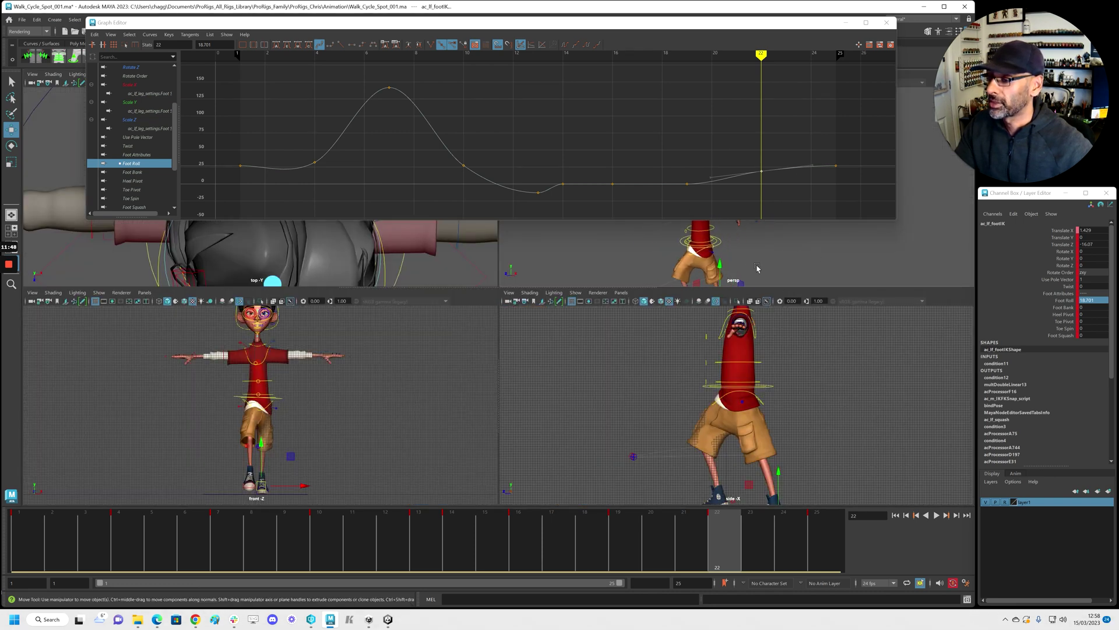
{"action": "left_click", "coordinate": [717, 243]}
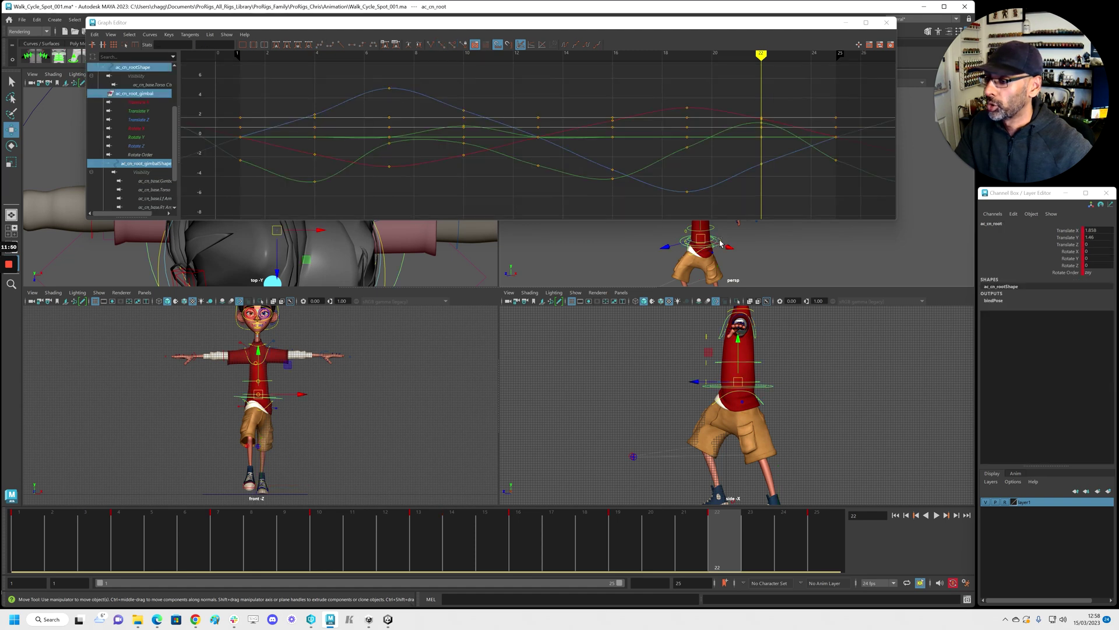
{"action": "left_click", "coordinate": [146, 113]}
{"action": "left_click_drag", "start_coordinate": [760, 23], "coordinate": [752, 19]}
{"action": "key", "text": "space"}
Reselect the root control, go to frame 1 and isolate its Translate Y curve
{"action": "left_click", "coordinate": [574, 20]}
{"action": "left_click", "coordinate": [475, 404]}
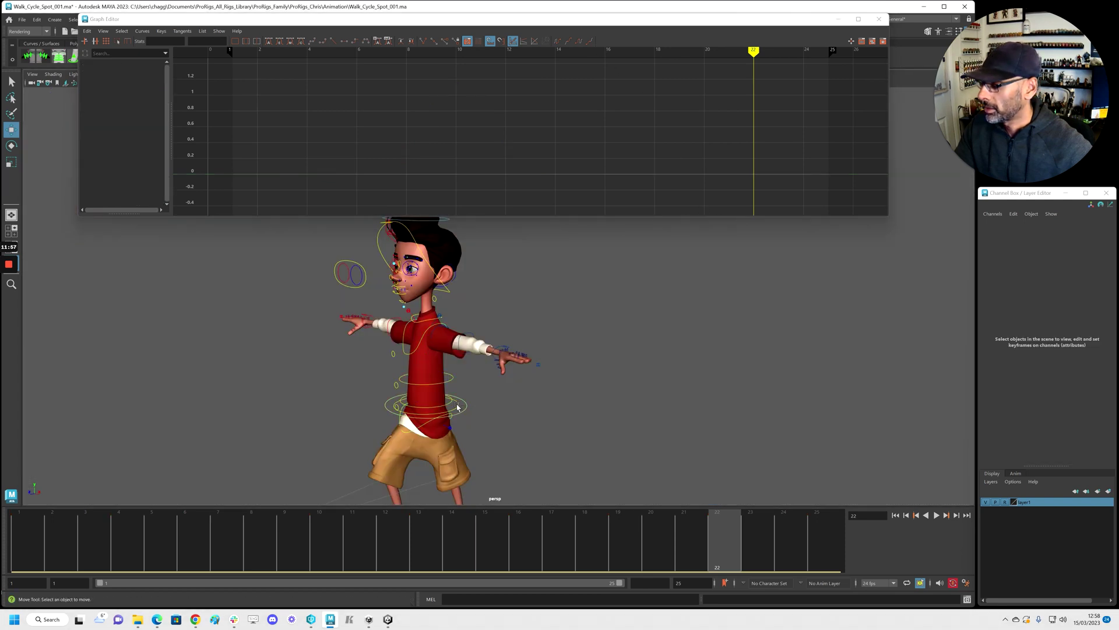
{"action": "left_click", "coordinate": [458, 408]}
{"action": "left_click_drag", "start_coordinate": [232, 561], "coordinate": [24, 561]}
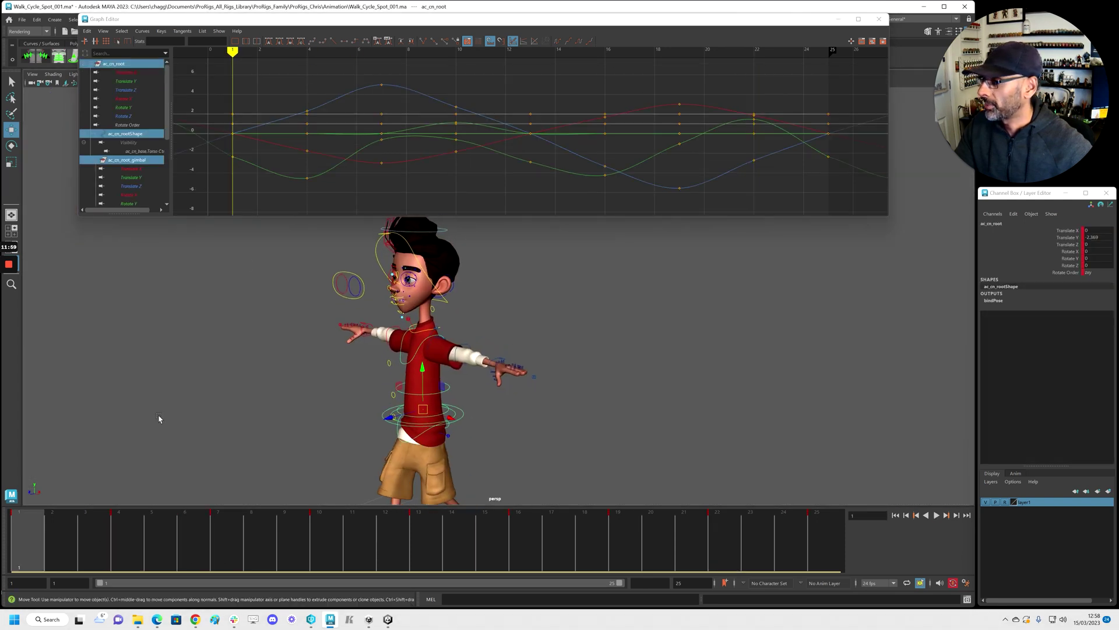
{"action": "left_click", "coordinate": [125, 81]}
Steepen the tangent of the root's Translate Y key at frame 1 and scrub the first frames
{"action": "right_click_drag", "start_coordinate": [476, 135], "coordinate": [433, 146], "text": "alt"}
{"action": "left_click_drag", "start_coordinate": [336, 161], "coordinate": [337, 162]}
{"action": "left_click", "coordinate": [357, 162]}
{"action": "middle_click_drag", "start_coordinate": [356, 164], "coordinate": [352, 172]}
{"action": "mouse_move", "coordinate": [60, 541]}
{"action": "left_mouse_down"}
{"action": "mouse_move", "coordinate": [134, 554]}
{"action": "mouse_move", "coordinate": [41, 548]}
{"action": "mouse_move", "coordinate": [133, 550]}
{"action": "left_mouse_up"}
{"action": "middle_click_drag", "start_coordinate": [232, 425], "coordinate": [322, 412], "text": "alt"}
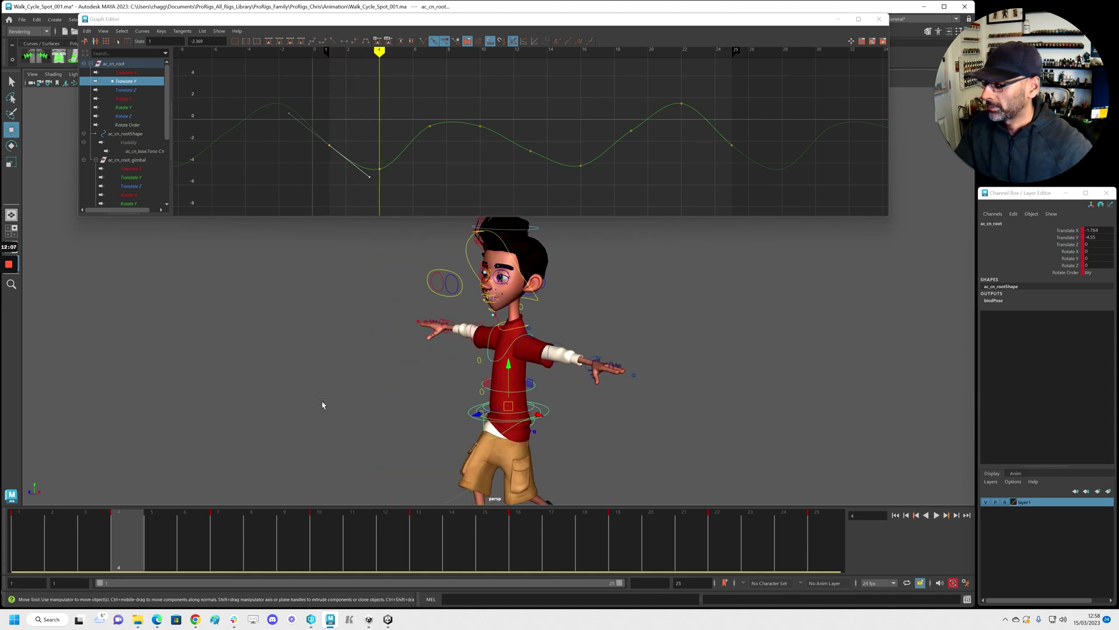
{"action": "left_click_drag", "start_coordinate": [33, 550], "coordinate": [96, 541]}
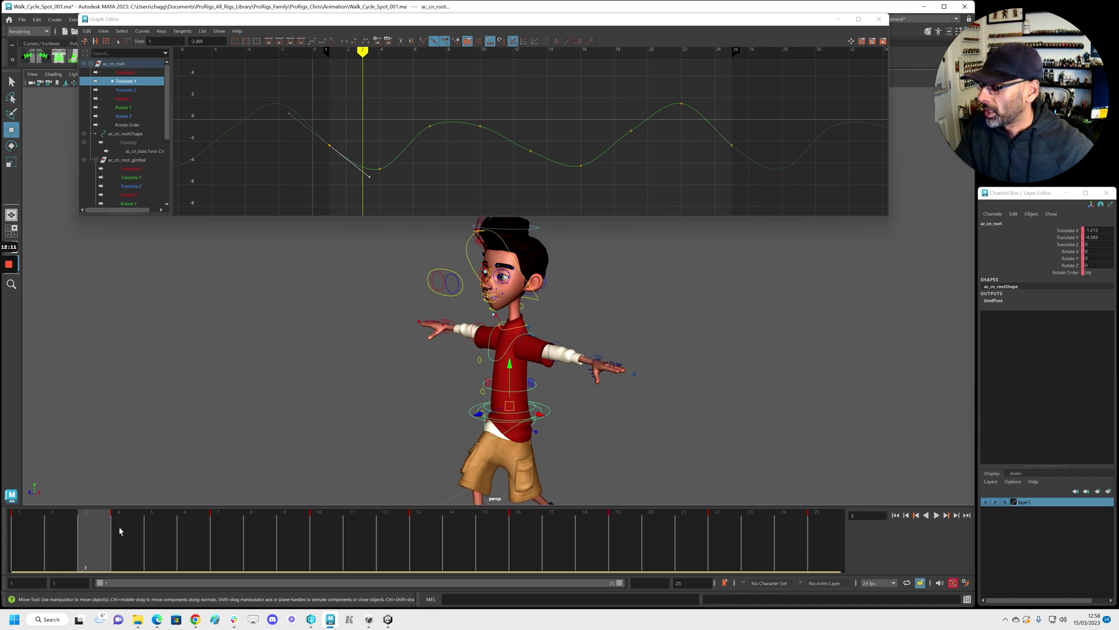
Switch to the side view, then play and scrub the cycle to examine the body's up-and-down motion
{"action": "left_click_drag", "start_coordinate": [571, 390], "coordinate": [697, 434], "text": "alt"}
{"action": "key", "text": "space"}
{"action": "right_click_drag", "start_coordinate": [618, 425], "coordinate": [682, 430], "text": "alt"}
{"action": "middle_click_drag", "start_coordinate": [601, 421], "coordinate": [655, 410], "text": "alt"}
{"action": "right_click_drag", "start_coordinate": [655, 410], "coordinate": [347, 404], "text": "alt"}
{"action": "left_click", "coordinate": [115, 543]}
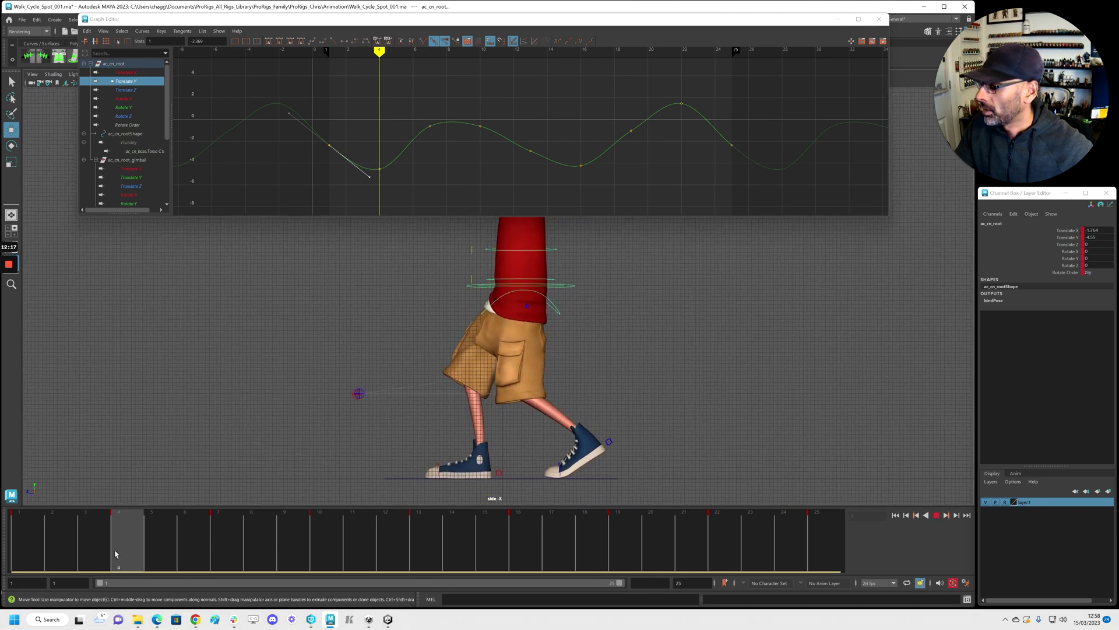
{"action": "key", "text": "alt+v"}
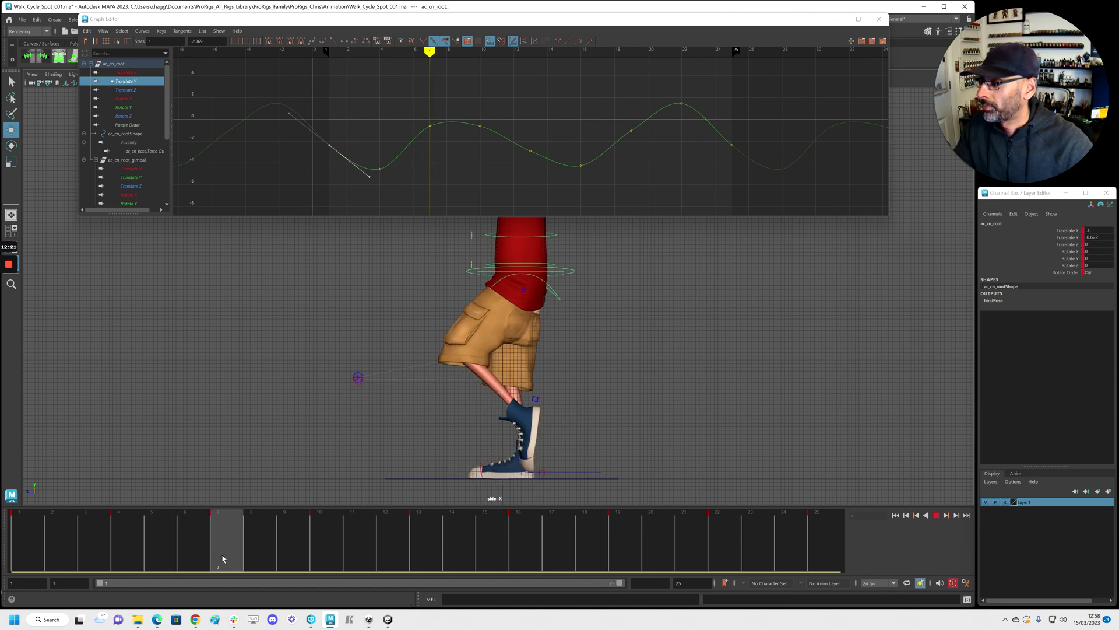
{"action": "left_click_drag", "start_coordinate": [222, 558], "coordinate": [570, 552]}
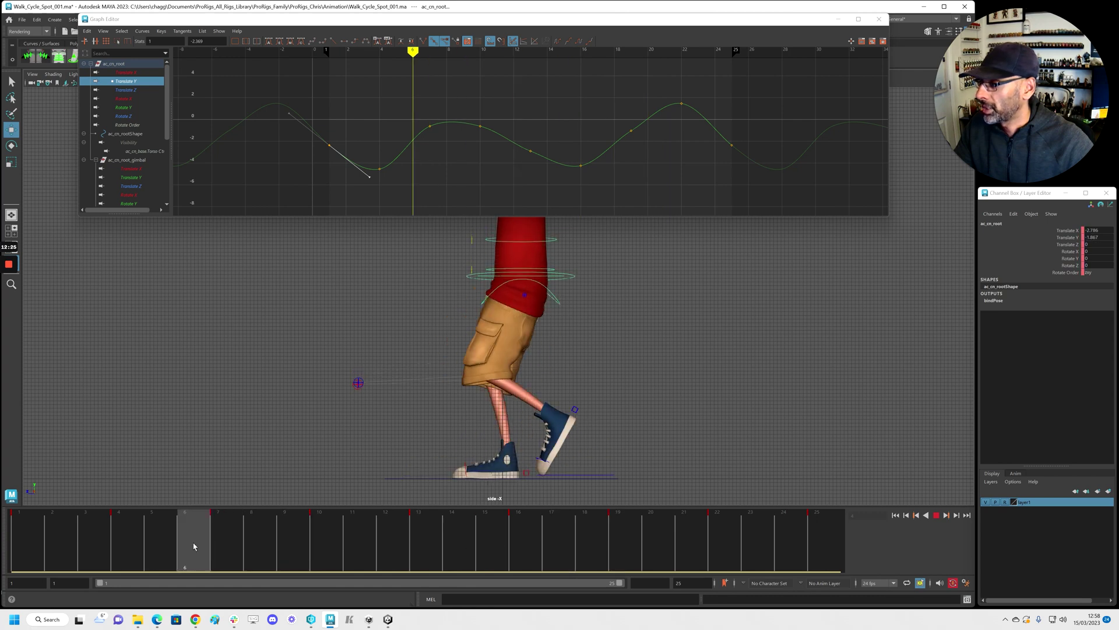
{"action": "key", "text": "alt+v"}
Copy the value of the root's Translate Y key at frame 7, play the cycle and go to frame 19
{"action": "left_click_drag", "start_coordinate": [421, 111], "coordinate": [442, 140]}
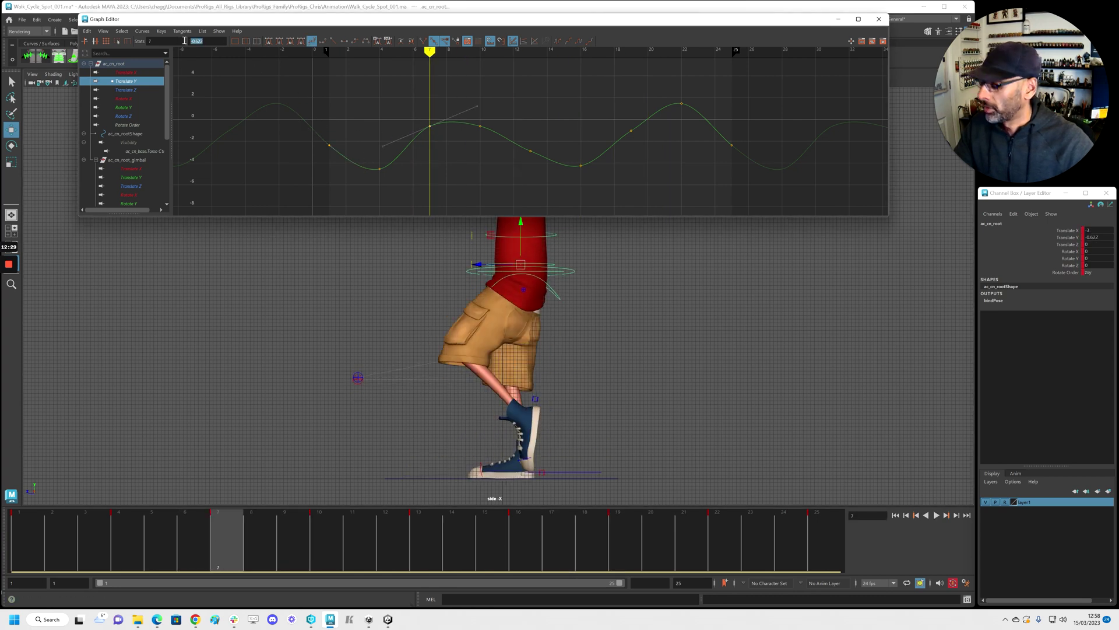
{"action": "left_click", "coordinate": [240, 533]}
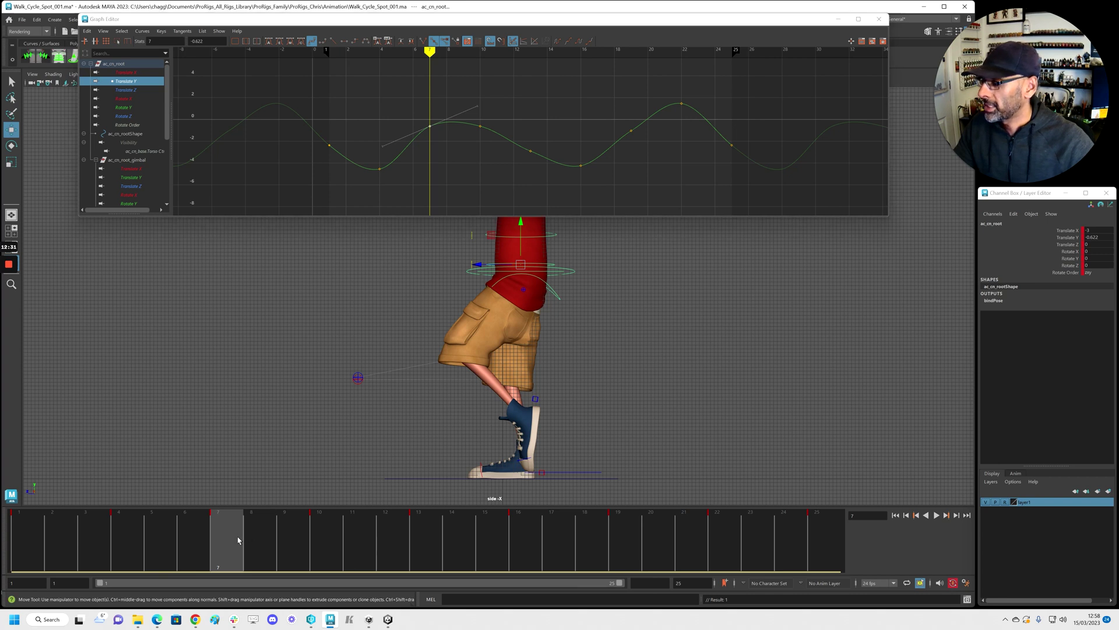
{"action": "key", "text": "alt+v"}
{"action": "left_click_drag", "start_coordinate": [444, 545], "coordinate": [632, 547]}
{"action": "left_click_drag", "start_coordinate": [619, 116], "coordinate": [645, 153]}
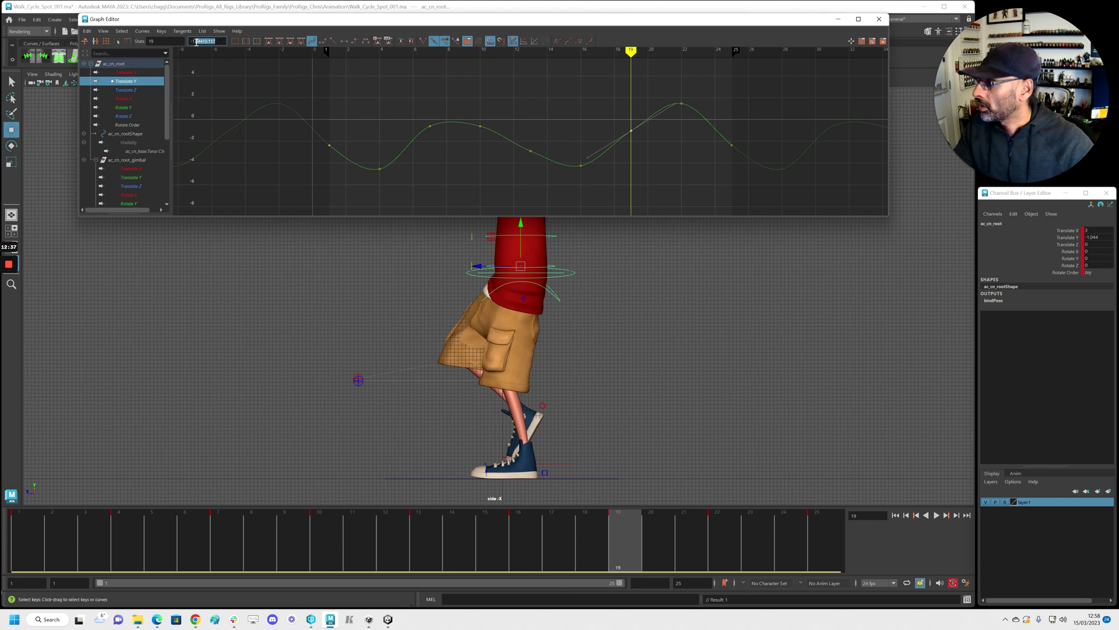
{"action": "key", "text": "Return"}
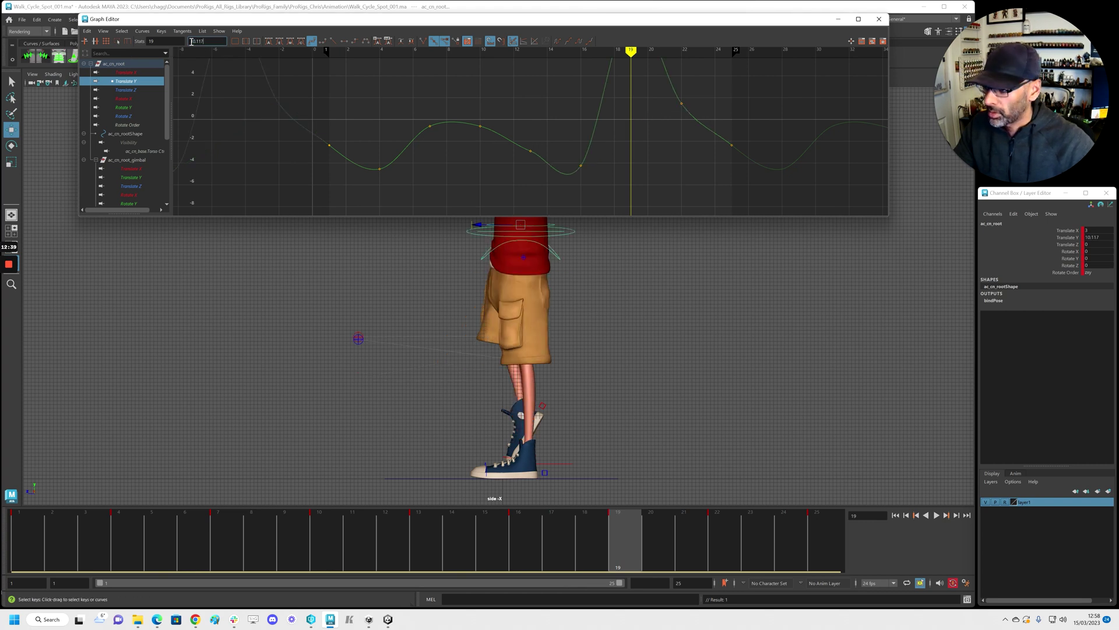
{"action": "key", "text": "ctrl+z"}
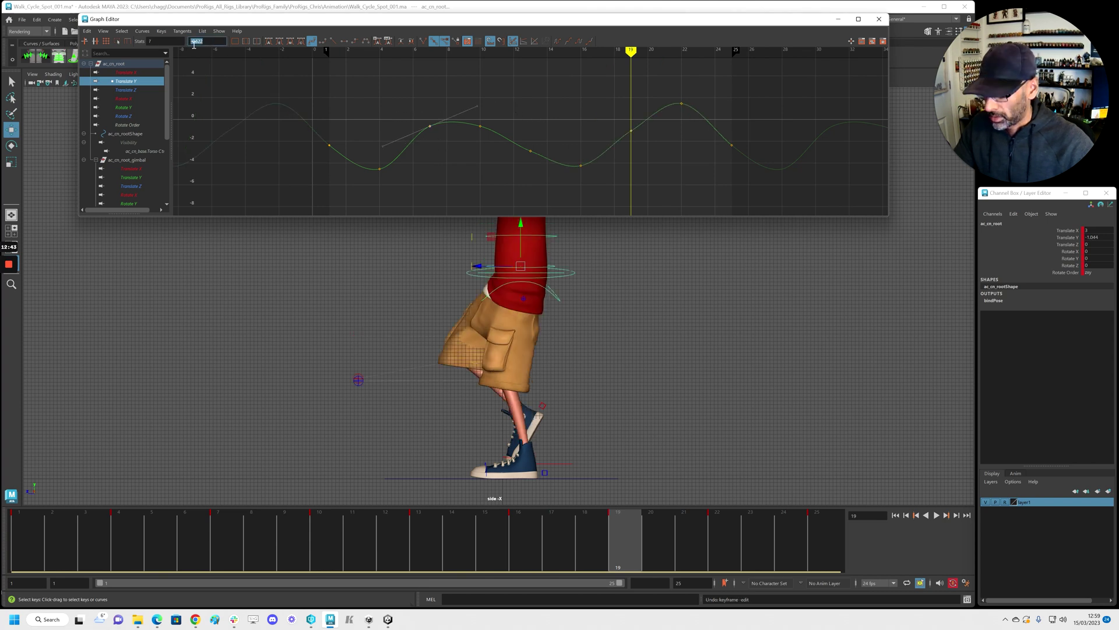
Set the root's Translate Y keys at frames 19 and 22 to -0.622
{"action": "left_click_drag", "start_coordinate": [590, 120], "coordinate": [646, 162]}
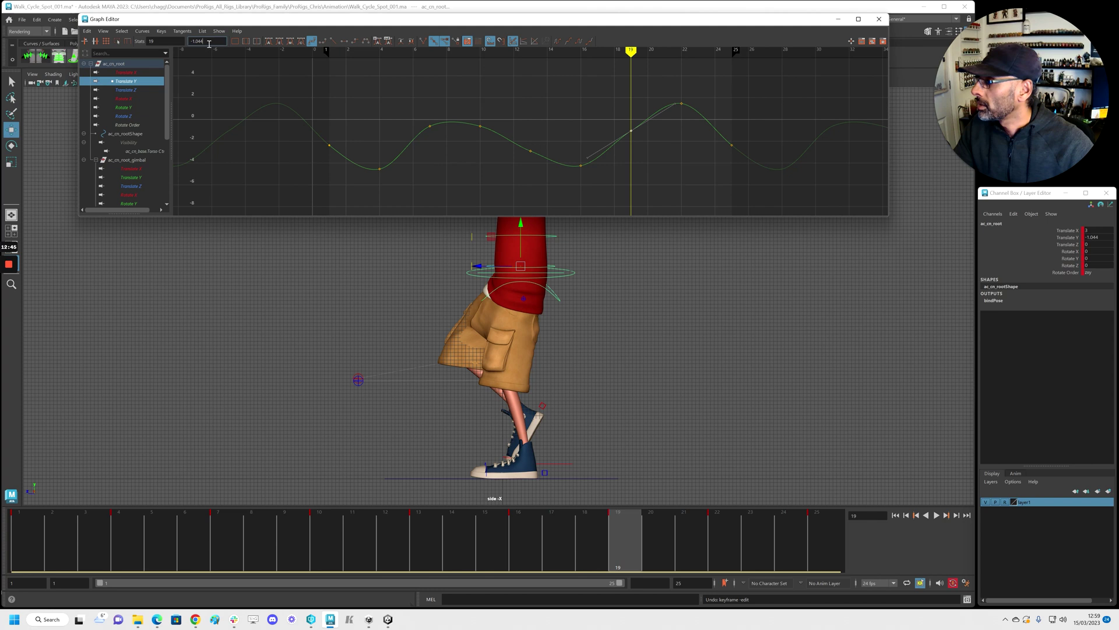
{"action": "key", "text": "Return"}
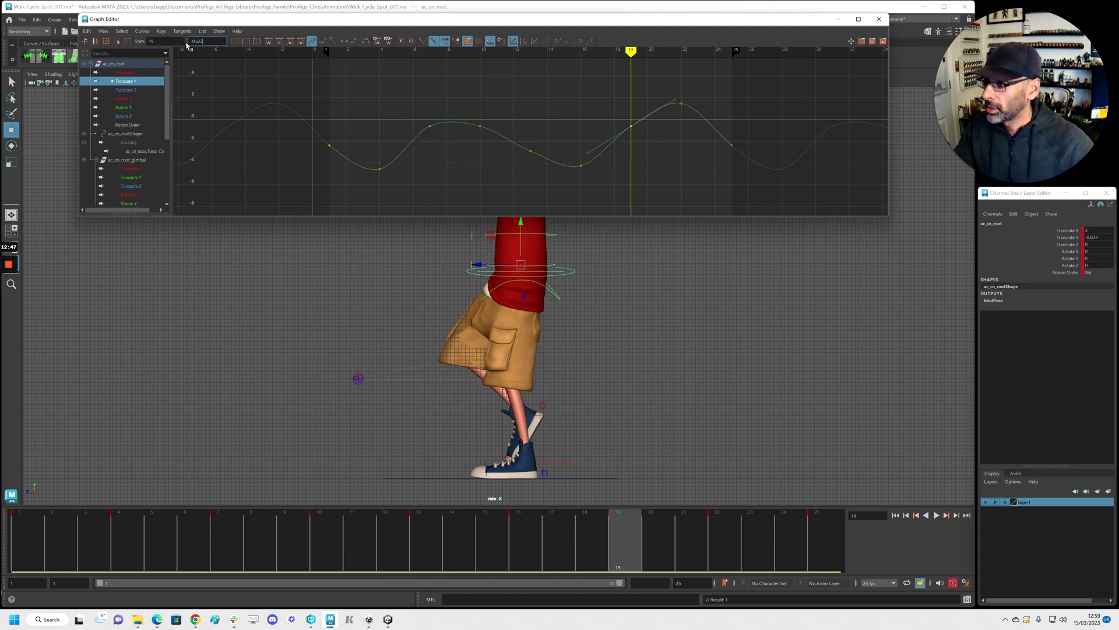
{"action": "left_click_drag", "start_coordinate": [438, 108], "coordinate": [489, 145]}
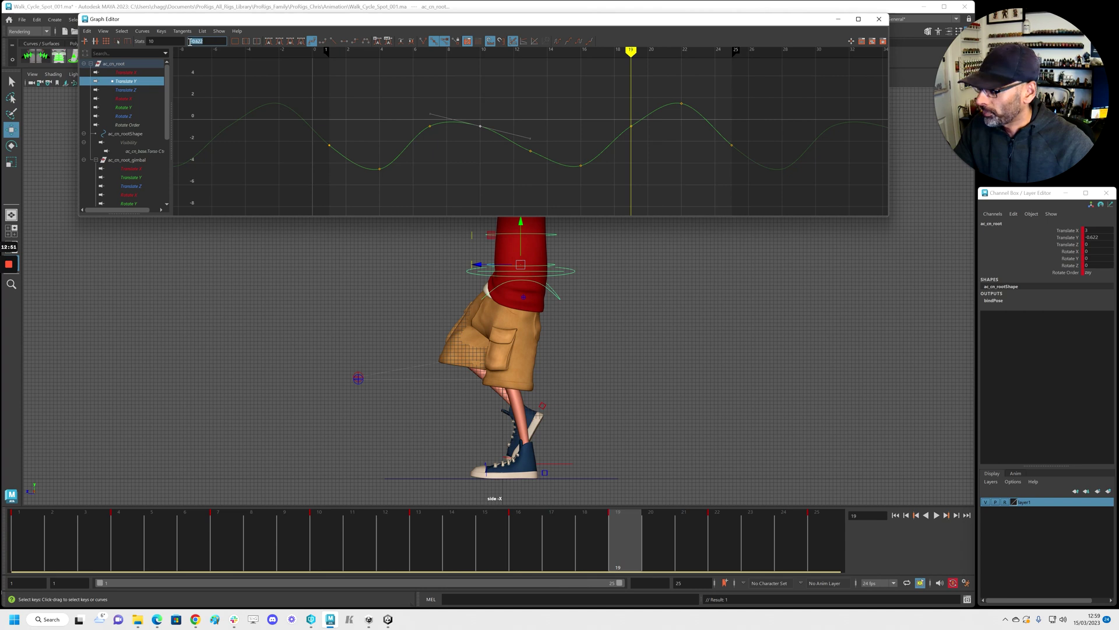
{"action": "left_click_drag", "start_coordinate": [648, 90], "coordinate": [705, 127]}
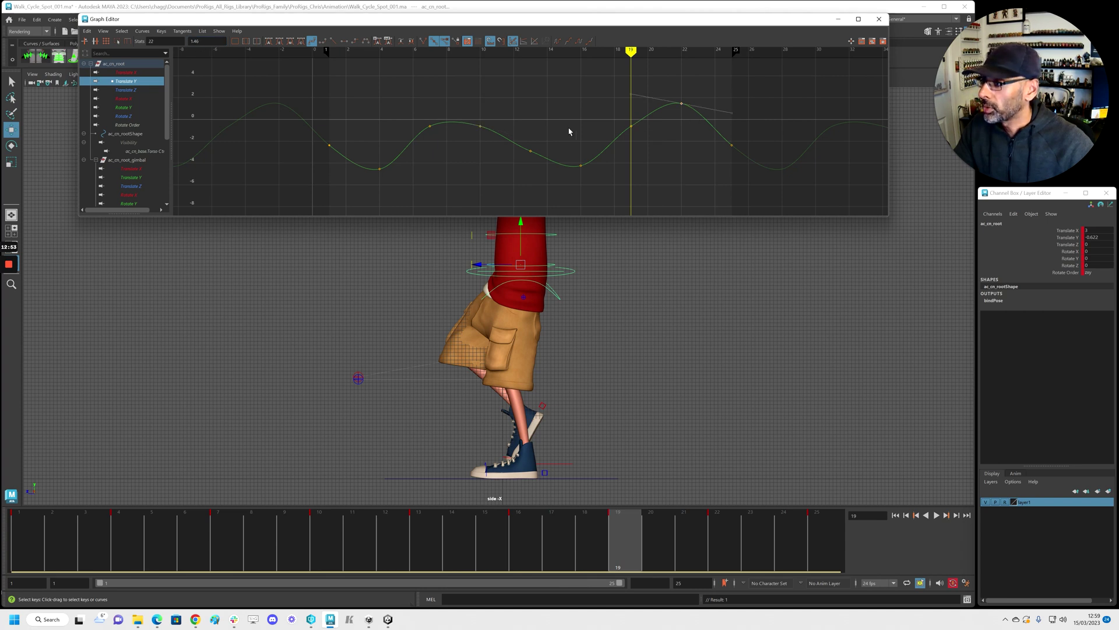
{"action": "left_click", "coordinate": [184, 41]}
{"action": "type", "text": "-0.622"}
{"action": "key", "text": "Return"}
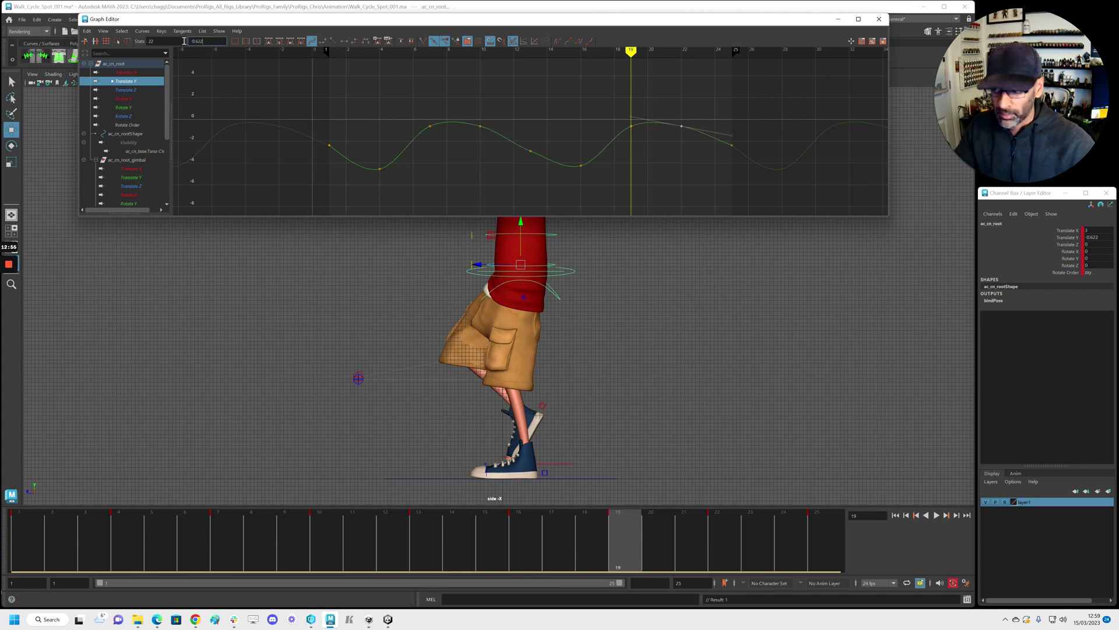
Frame the root's whole Translate Y curve and make the tangents at its start and end keys shallower
{"action": "left_click", "coordinate": [550, 118]}
{"action": "key", "text": "f"}
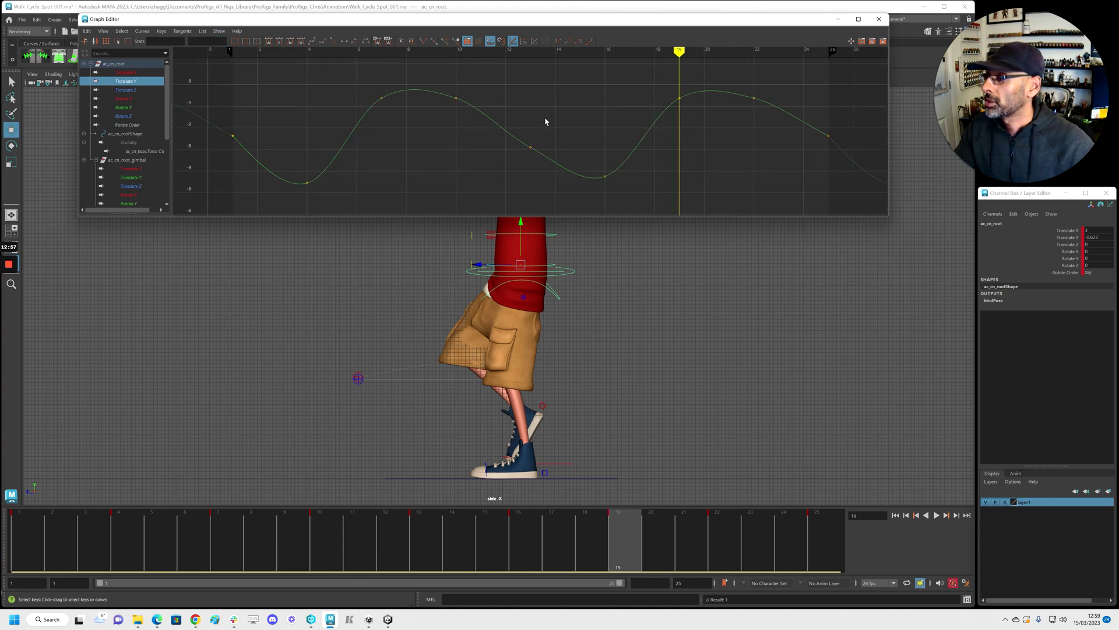
{"action": "left_click", "coordinate": [232, 135]}
{"action": "left_click_drag", "start_coordinate": [257, 169], "coordinate": [272, 165]}
{"action": "left_click_drag", "start_coordinate": [841, 154], "coordinate": [839, 154]}
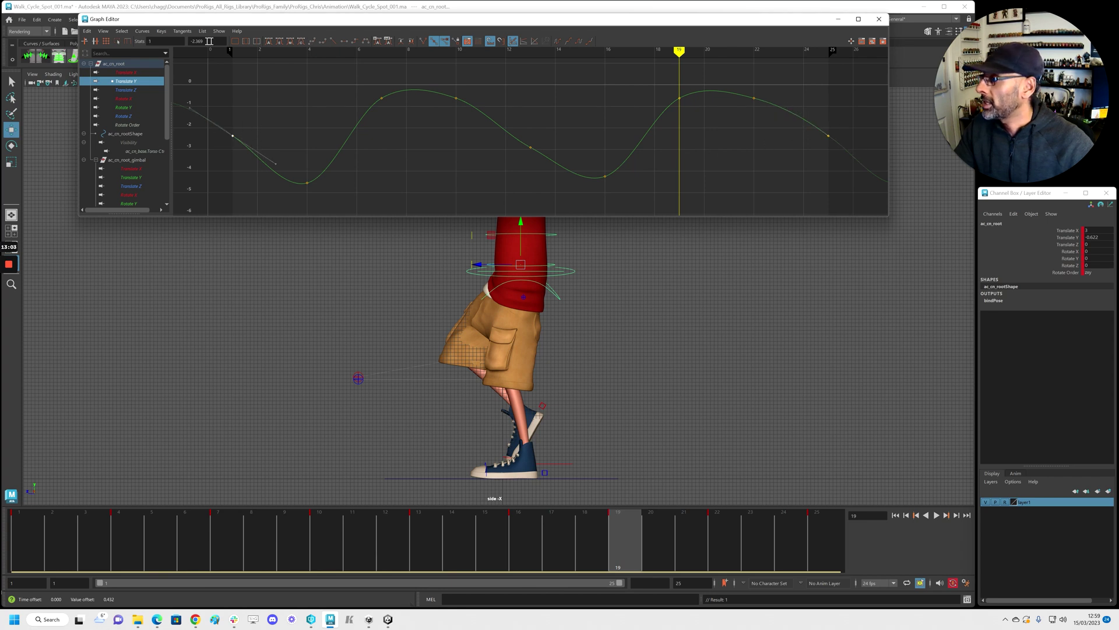
Set the root's Translate Y key at frame 13 to -2.369
{"action": "left_click", "coordinate": [530, 146]}
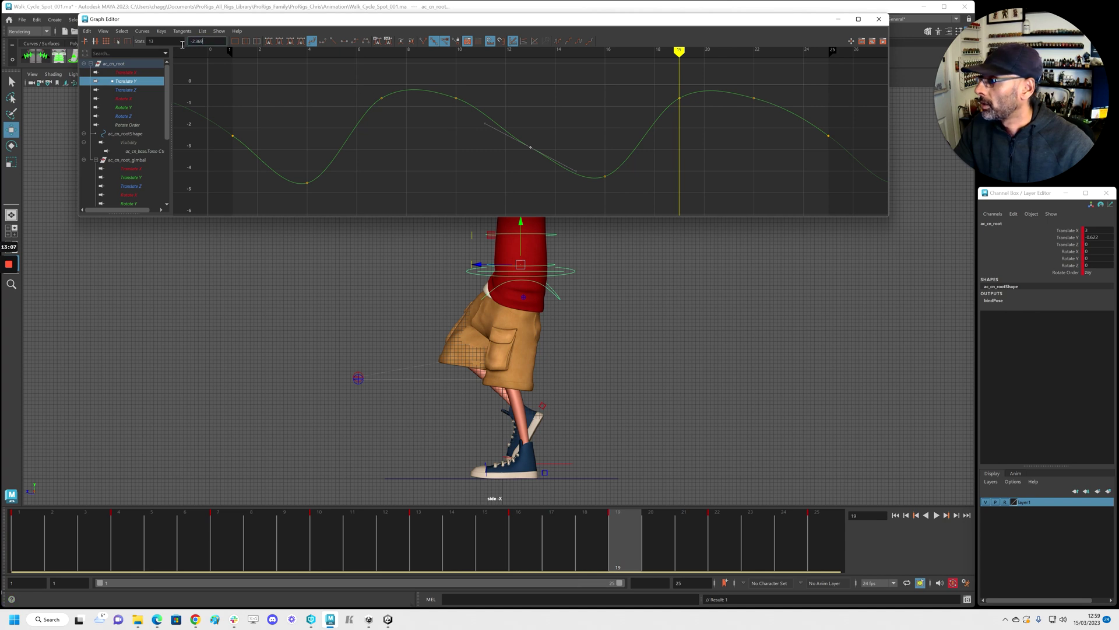
{"action": "key", "text": "Return"}
{"action": "middle_click_drag", "start_coordinate": [503, 146], "coordinate": [504, 135]}
Set the root's Translate Y key at frame 16 to -4.55, copying the value of the frame 4 key
{"action": "left_click", "coordinate": [307, 183]}
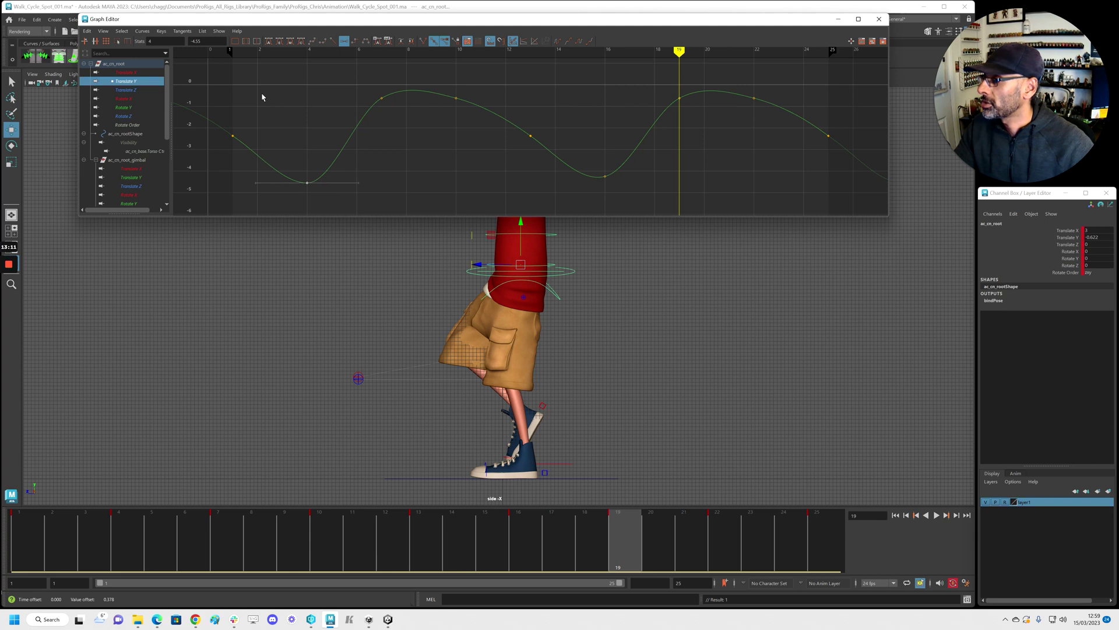
{"action": "left_click", "coordinate": [605, 176]}
{"action": "left_click", "coordinate": [186, 43]}
{"action": "type", "text": "-4.55"}
{"action": "key", "text": "Return"}
{"action": "left_click", "coordinate": [597, 156]}
Play the cycle and look over the root's Translate X curve and its repeating Translate Y curve
{"action": "left_click_drag", "start_coordinate": [611, 531], "coordinate": [840, 506]}
{"action": "key", "text": "alt+v"}
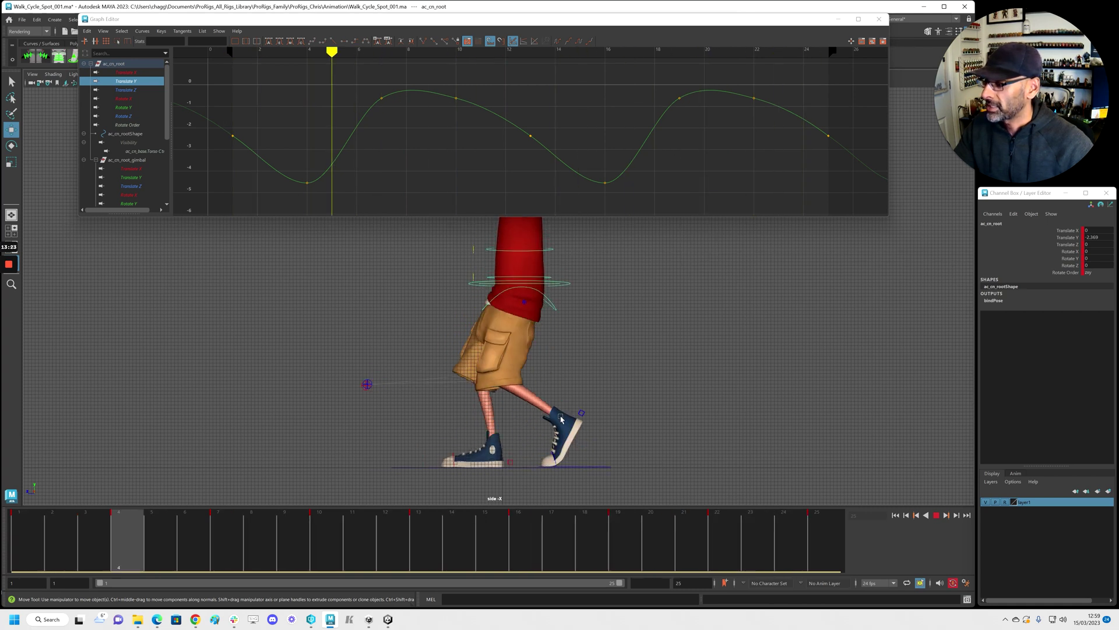
{"action": "left_click", "coordinate": [137, 74]}
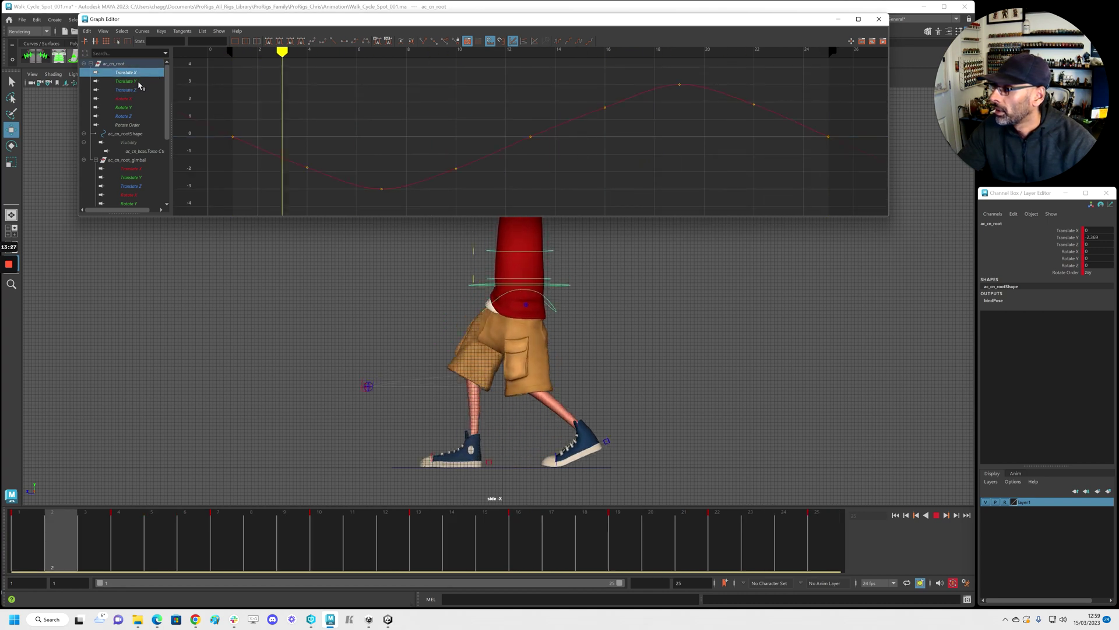
{"action": "left_click", "coordinate": [138, 82]}
{"action": "scroll", "coordinate": [408, 163], "scroll_direction": "down", "scroll_amount": 5}
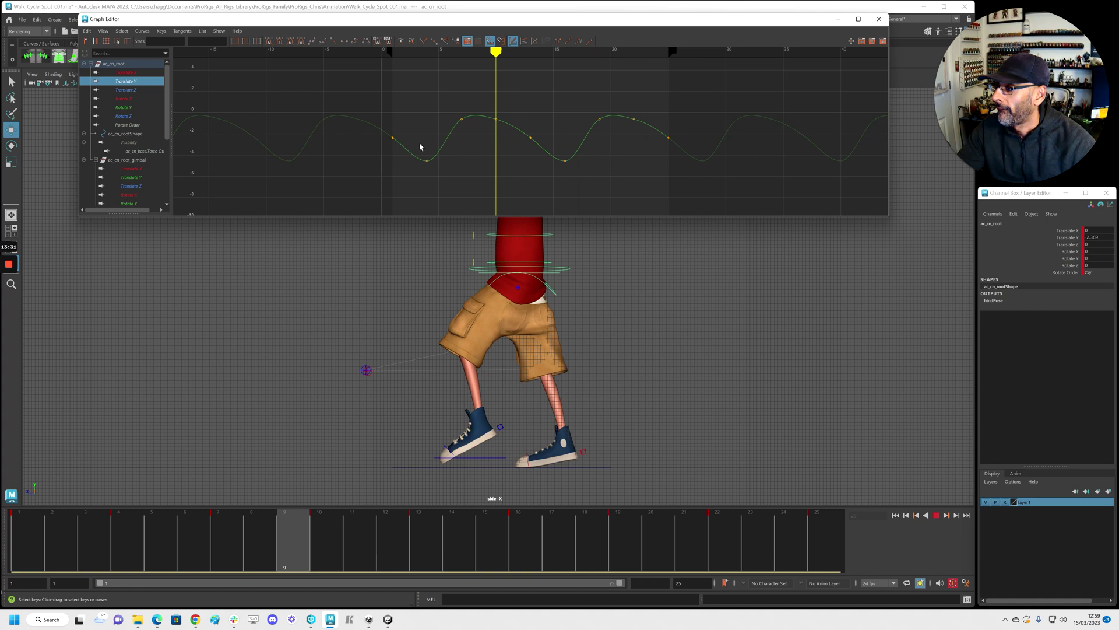
{"action": "key", "text": "alt+v"}
Move the Graph Editor out of the way and play the cycle to examine the legs and feet up close
{"action": "left_click_drag", "start_coordinate": [406, 19], "coordinate": [1118, 105]}
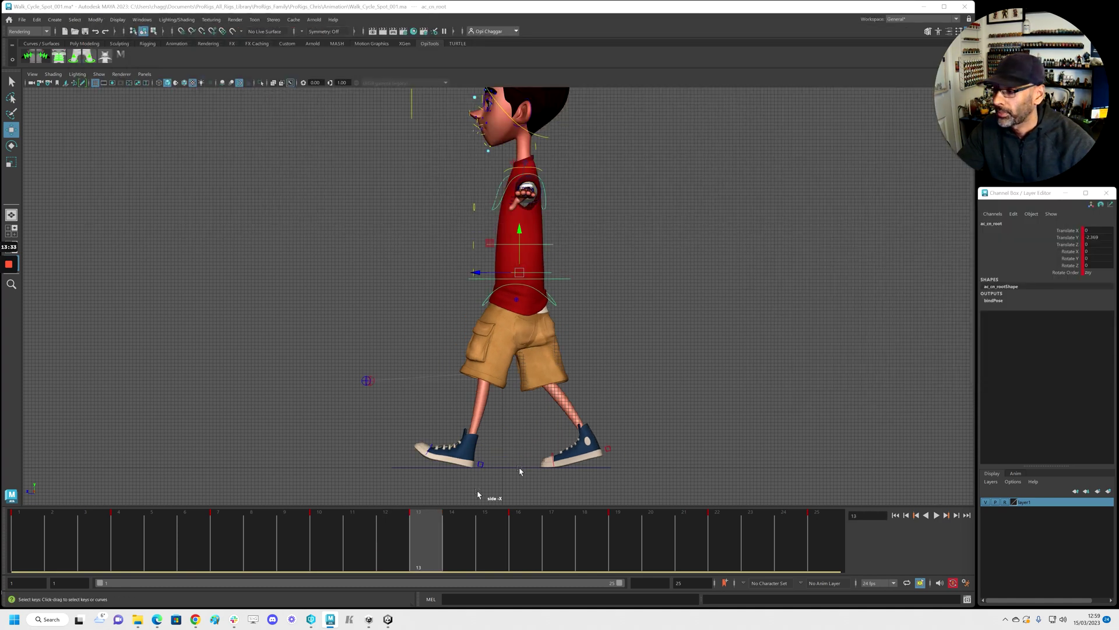
{"action": "key", "text": "alt+shift+v"}
{"action": "key", "text": "alt+v"}
{"action": "scroll", "coordinate": [501, 437], "scroll_direction": "up", "scroll_amount": 1}
{"action": "middle_click_drag", "start_coordinate": [519, 431], "coordinate": [477, 329], "text": "alt"}
{"action": "scroll", "coordinate": [540, 391], "scroll_direction": "up", "scroll_amount": 1}
{"action": "key", "text": "alt+v"}
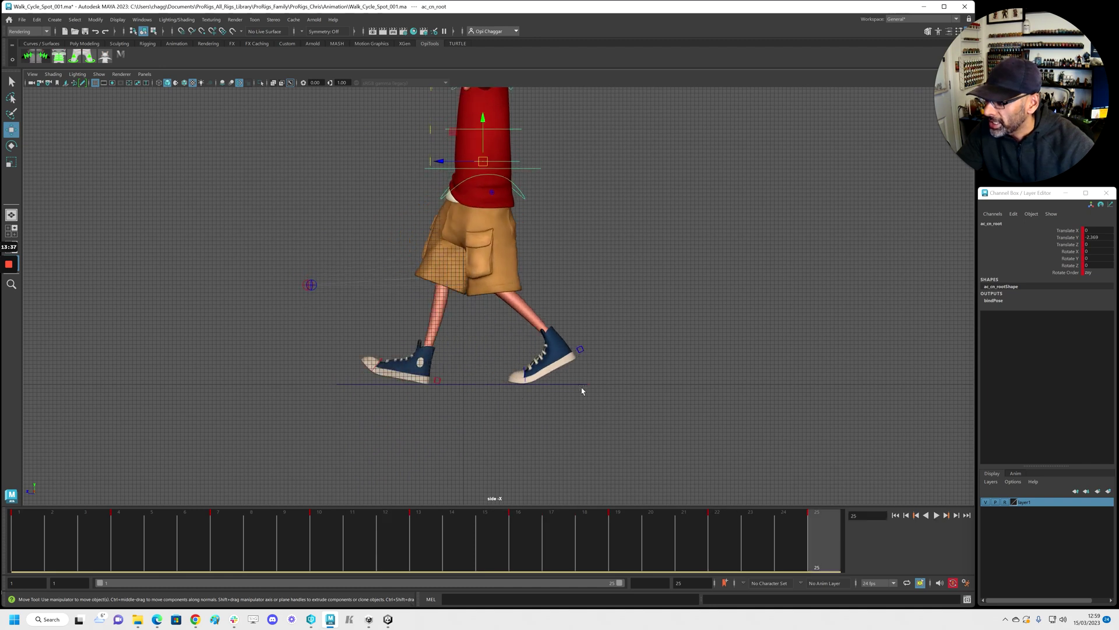
Select the left foot IK control in the perspective view and return to the full side view
{"action": "key", "text": "space"}
{"action": "left_click_drag", "start_coordinate": [749, 250], "coordinate": [666, 235], "text": "alt"}
{"action": "right_click_drag", "start_coordinate": [667, 236], "coordinate": [711, 262], "text": "alt"}
{"action": "left_click", "coordinate": [705, 247]}
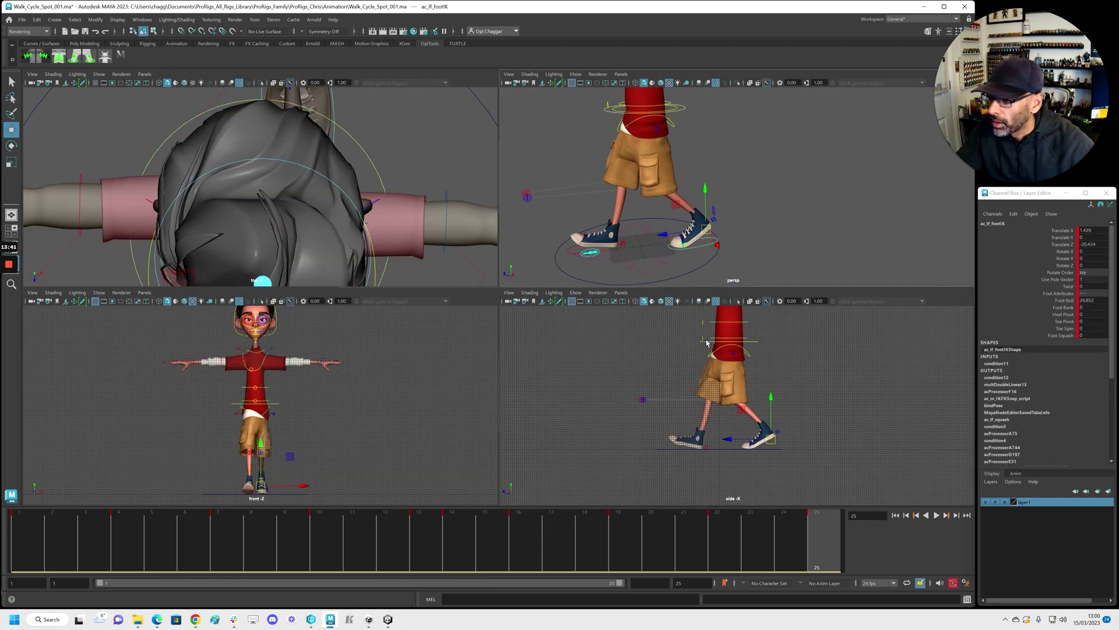
{"action": "key", "text": "space"}
Play and scrub the first frames to examine the left foot's push-off, with the Graph Editor brought back over the side view
{"action": "key", "text": "alt+v"}
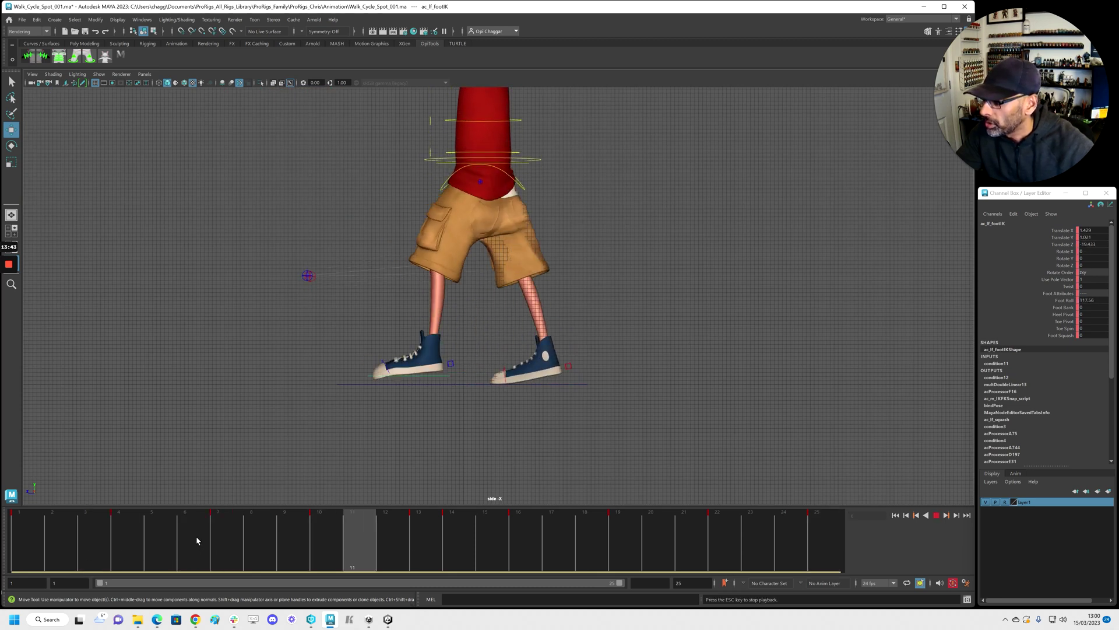
{"action": "key", "text": "alt+v"}
{"action": "left_click_drag", "start_coordinate": [236, 550], "coordinate": [87, 548]}
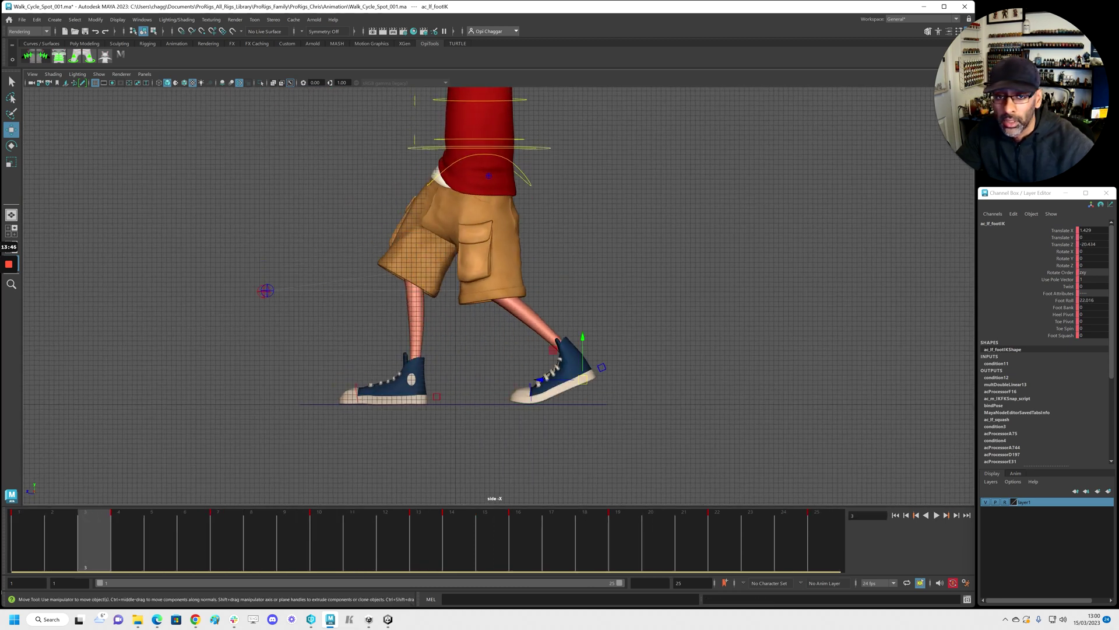
{"action": "left_click_drag", "start_coordinate": [1118, 100], "coordinate": [326, 66]}
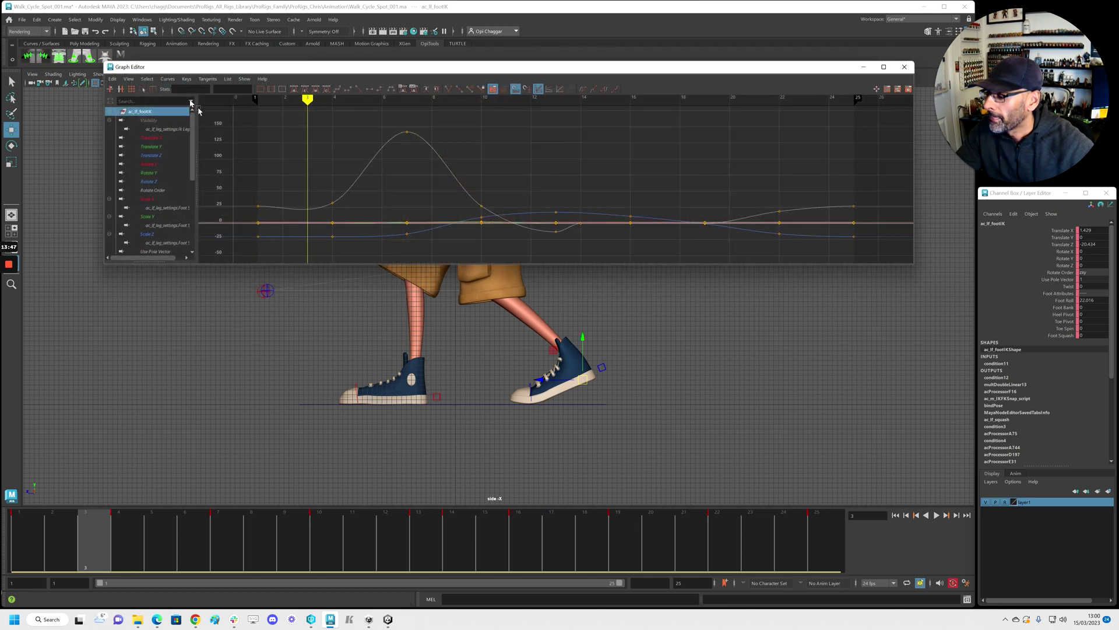
{"action": "left_click", "coordinate": [152, 526]}
{"action": "key", "text": "alt+v"}
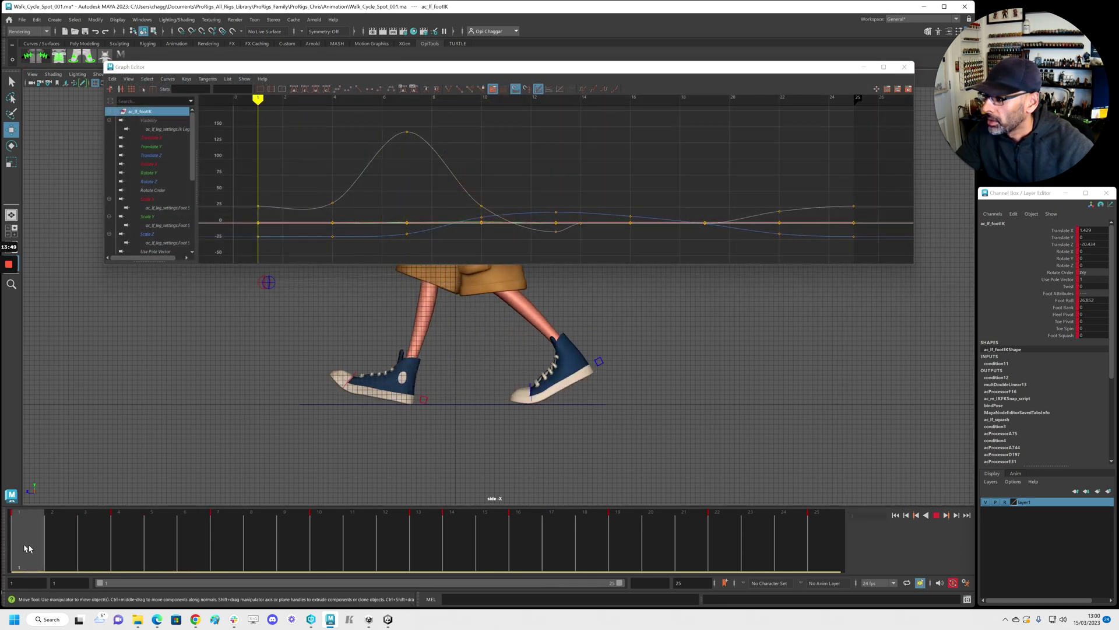
Raise the left foot's Foot Roll key at frame 4 to 55.098 and play the cycle to check it
{"action": "left_click", "coordinate": [332, 203]}
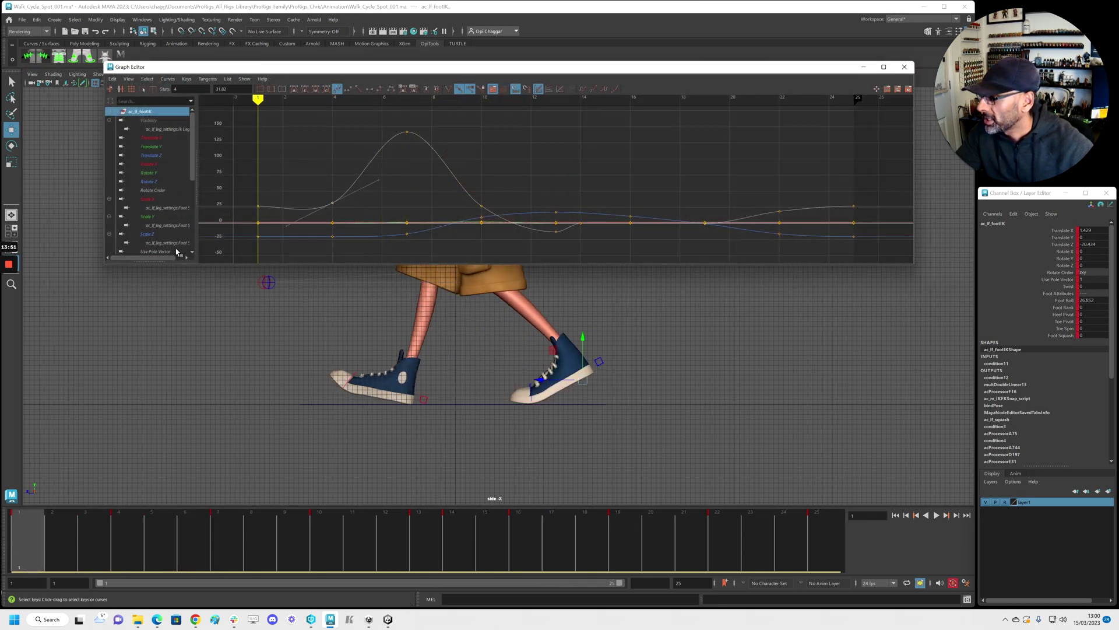
{"action": "left_click", "coordinate": [164, 208]}
{"action": "key", "text": "f"}
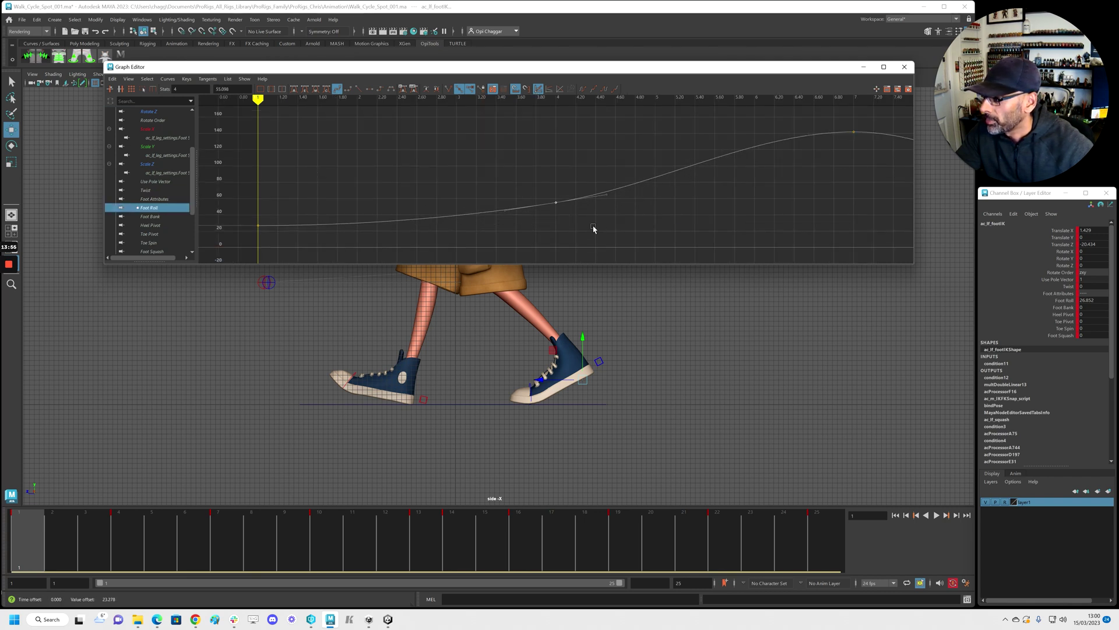
{"action": "key", "text": "a"}
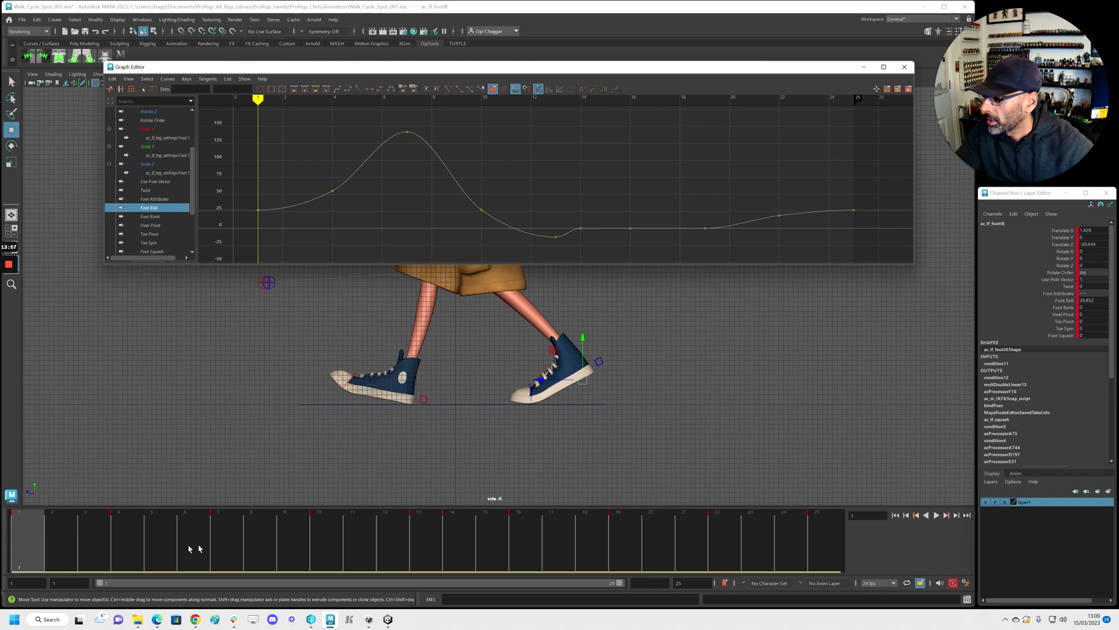
{"action": "key", "text": "alt+v"}
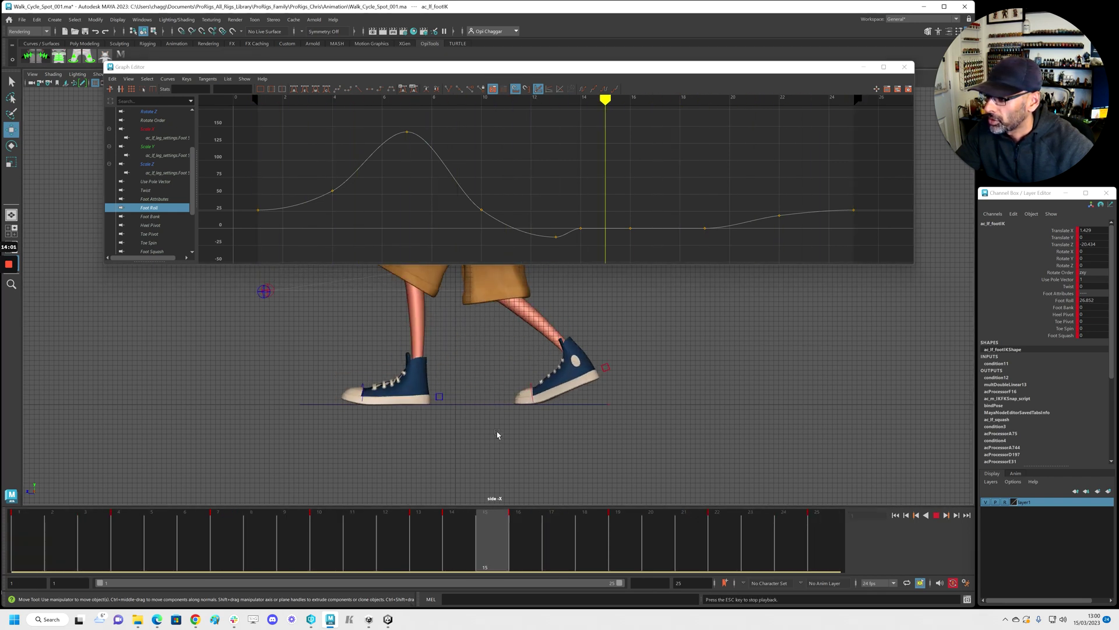
{"action": "key", "text": "alt+v"}
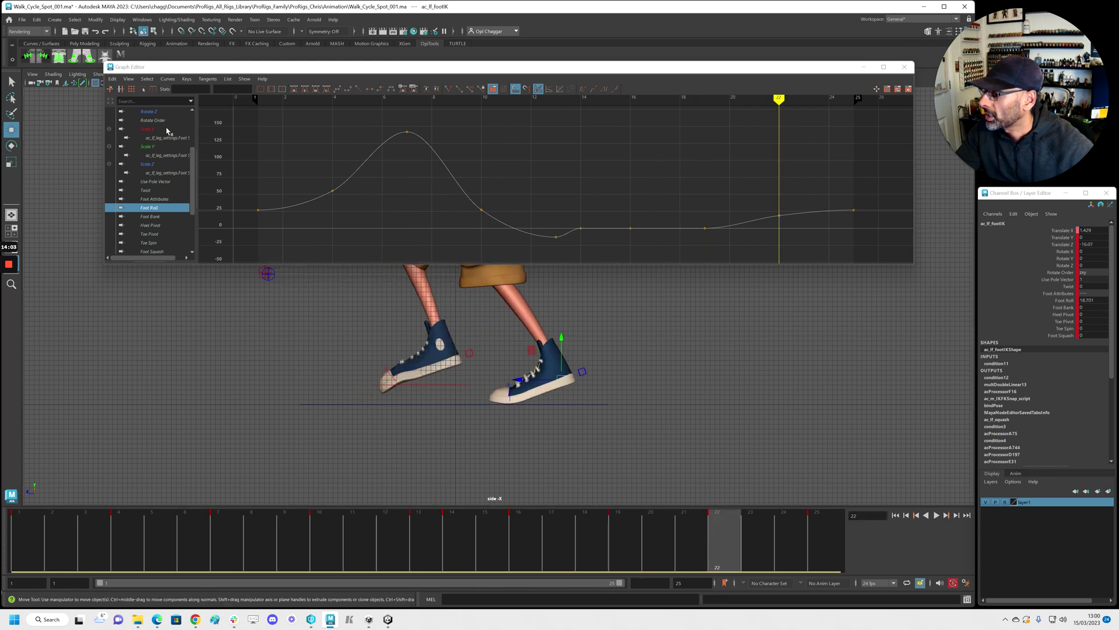
Raise the left foot's Translate Z keys at frames 7 and 4, with frame 4 at -19.252, and play the cycle
{"action": "left_click", "coordinate": [163, 155]}
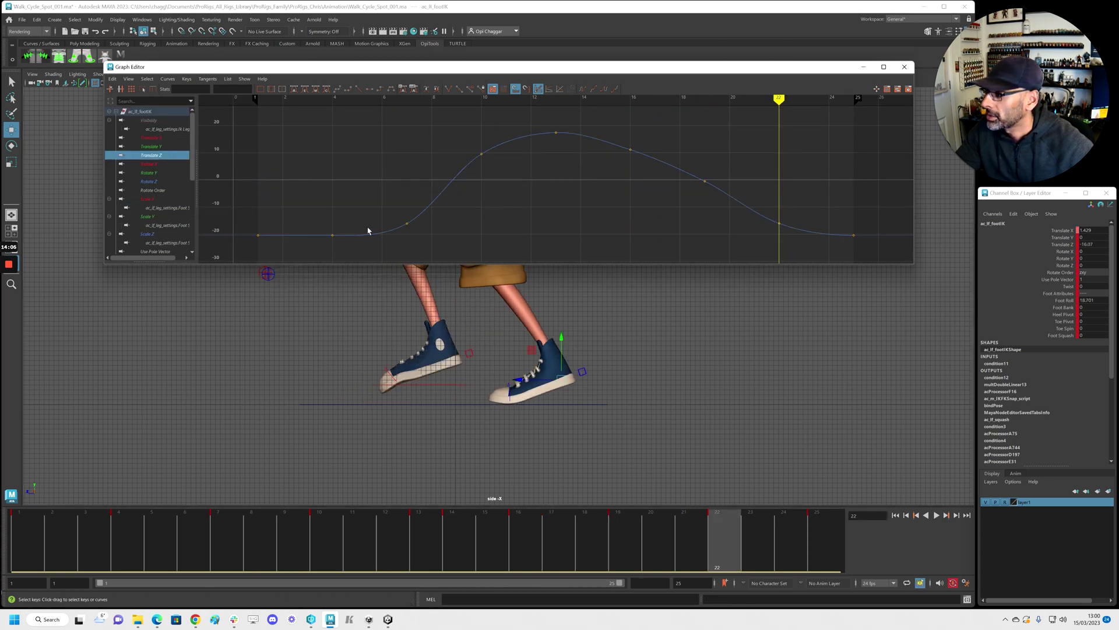
{"action": "left_click_drag", "start_coordinate": [646, 549], "coordinate": [134, 513]}
{"action": "key", "text": "alt+v"}
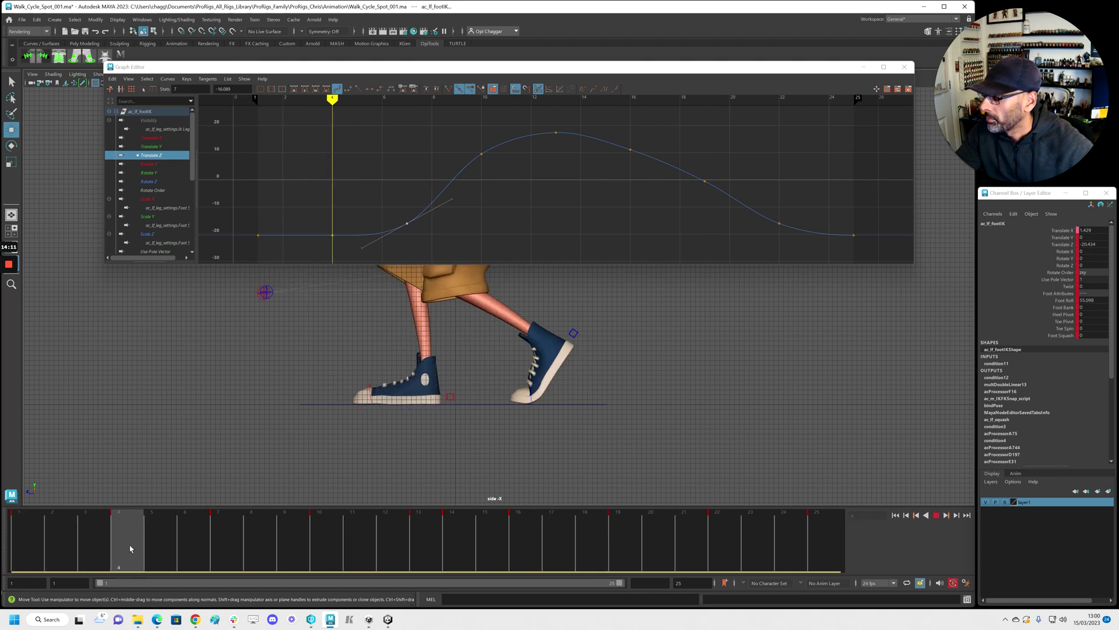
{"action": "key", "text": "alt+v"}
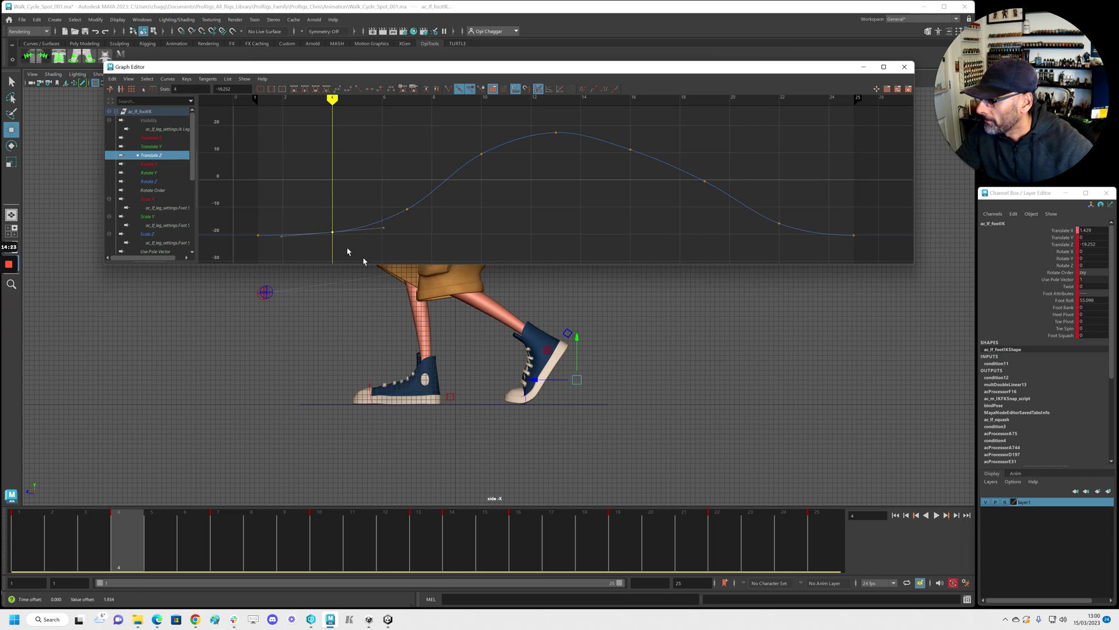
{"action": "key", "text": "alt+v"}
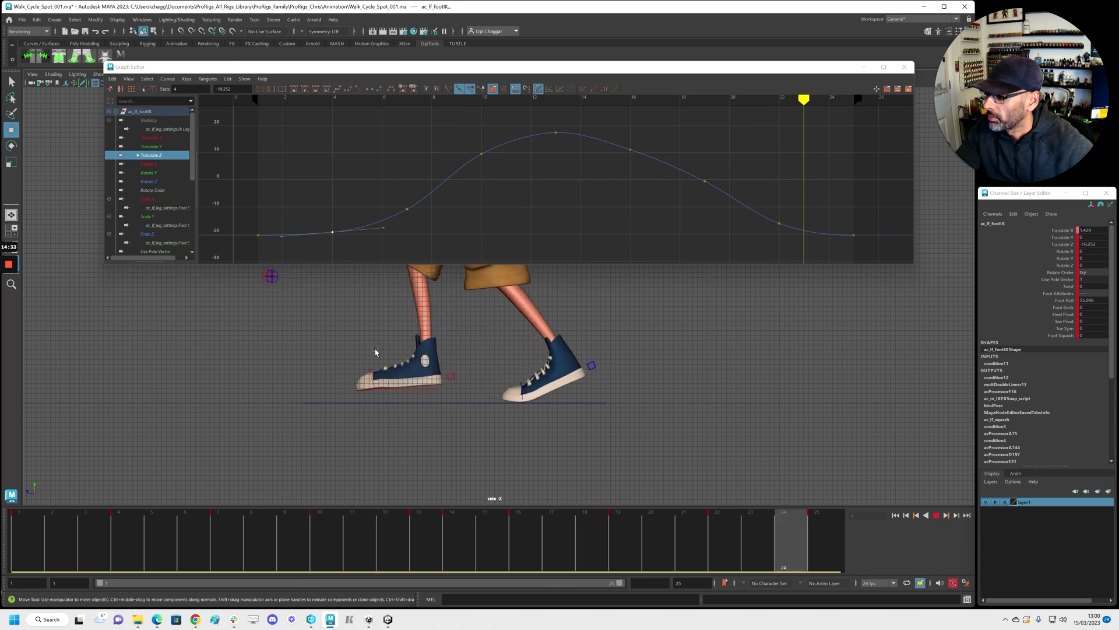
{"action": "key", "text": "Escape"}
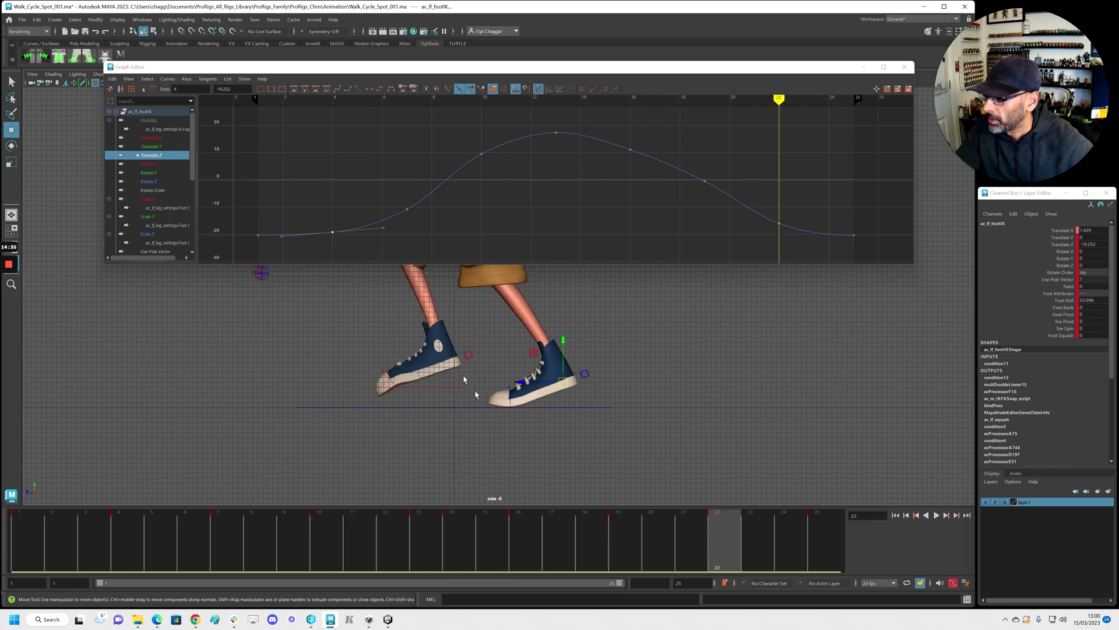
Raise the left foot's Translate Z keys to -18.07 at frame 4 and -8.677 at frame 7, then play and scrub the result
{"action": "mouse_move", "coordinate": [745, 544]}
{"action": "left_mouse_down"}
{"action": "mouse_move", "coordinate": [840, 543]}
{"action": "mouse_move", "coordinate": [29, 546]}
{"action": "mouse_move", "coordinate": [126, 554]}
{"action": "left_mouse_up"}
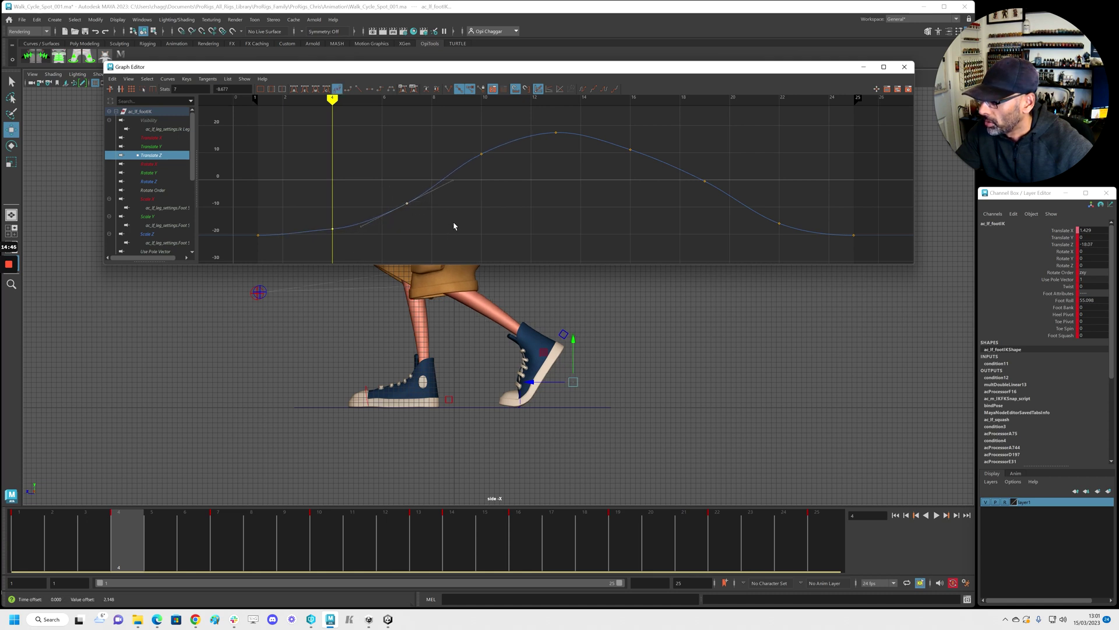
{"action": "key", "text": "alt+v"}
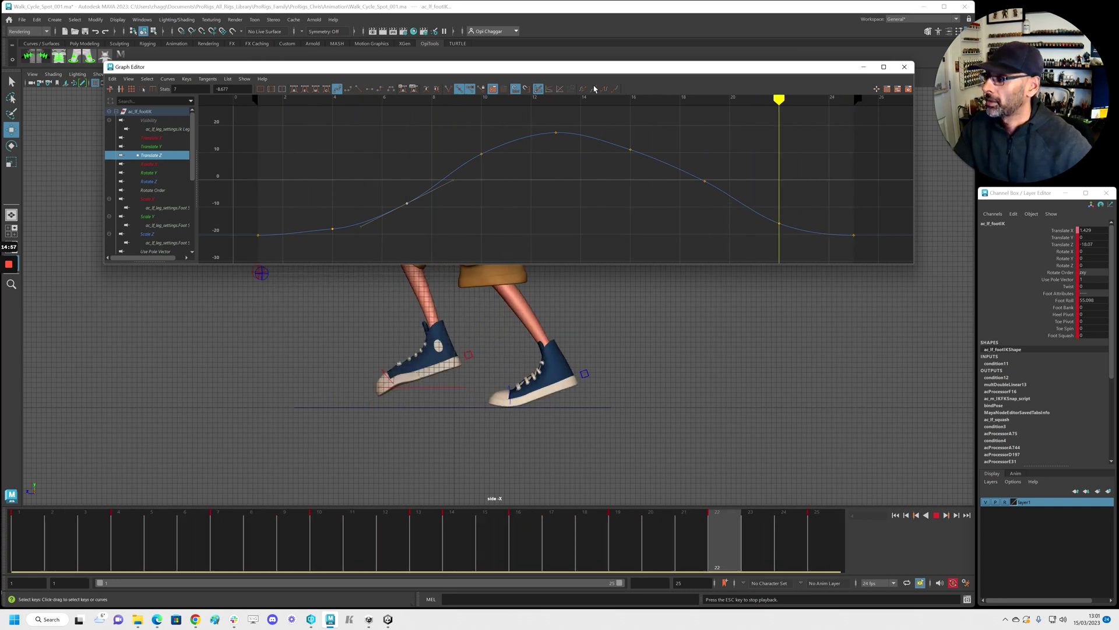
{"action": "left_click_drag", "start_coordinate": [583, 66], "coordinate": [602, 46]}
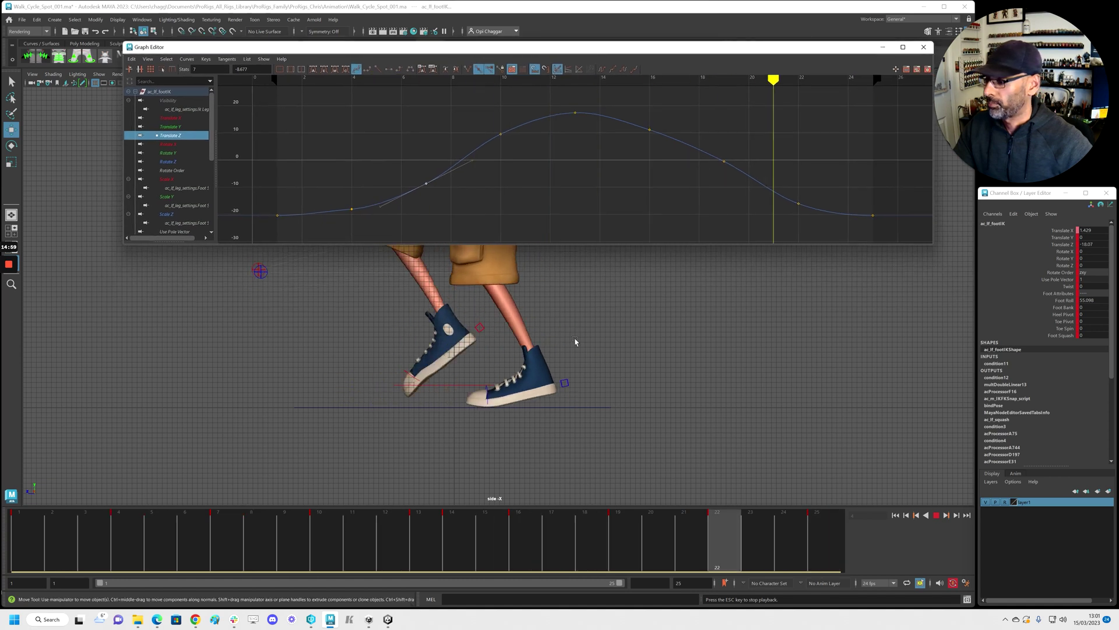
{"action": "key", "text": "Escape"}
{"action": "left_click_drag", "start_coordinate": [392, 527], "coordinate": [18, 507]}
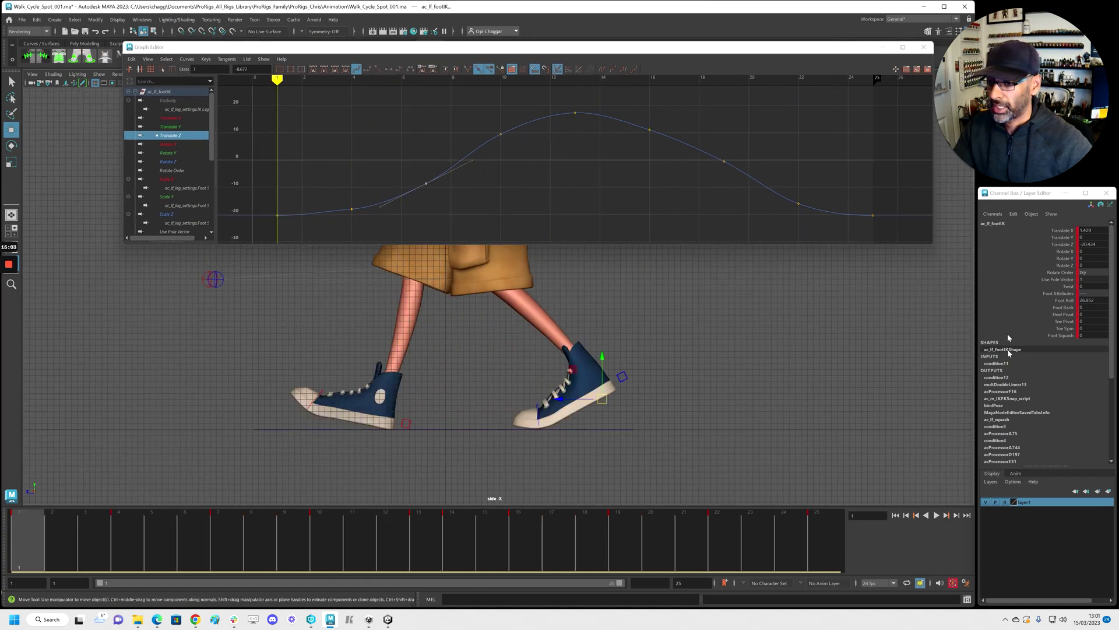
Lower the left foot's Foot Roll key at frame 22 to about 9.7 and play the cycle
{"action": "left_click", "coordinate": [170, 187]}
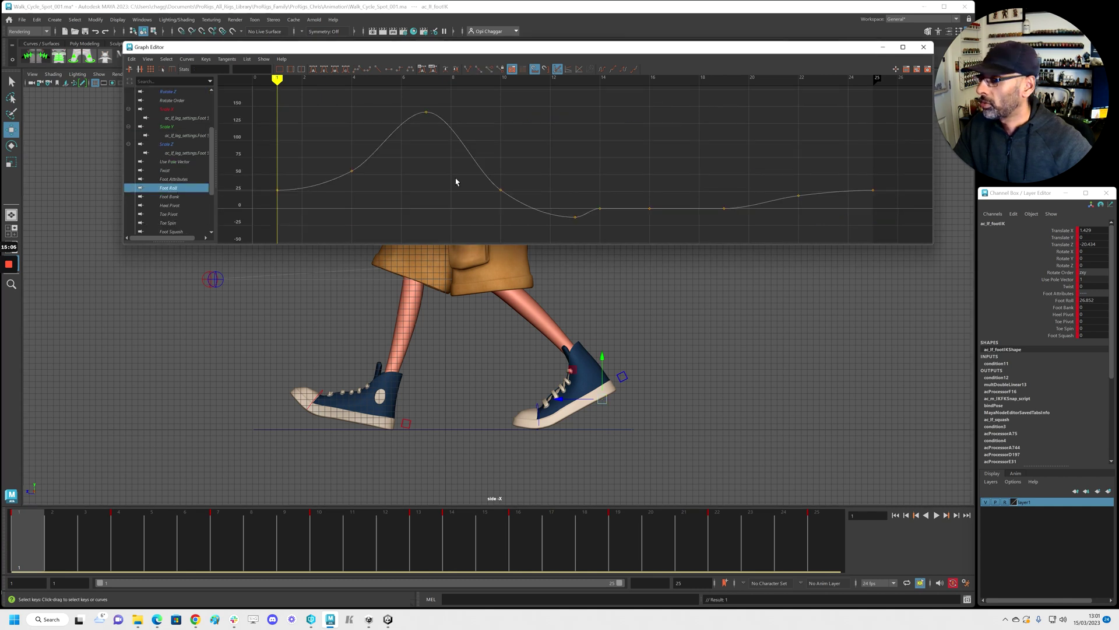
{"action": "key", "text": "alt+v"}
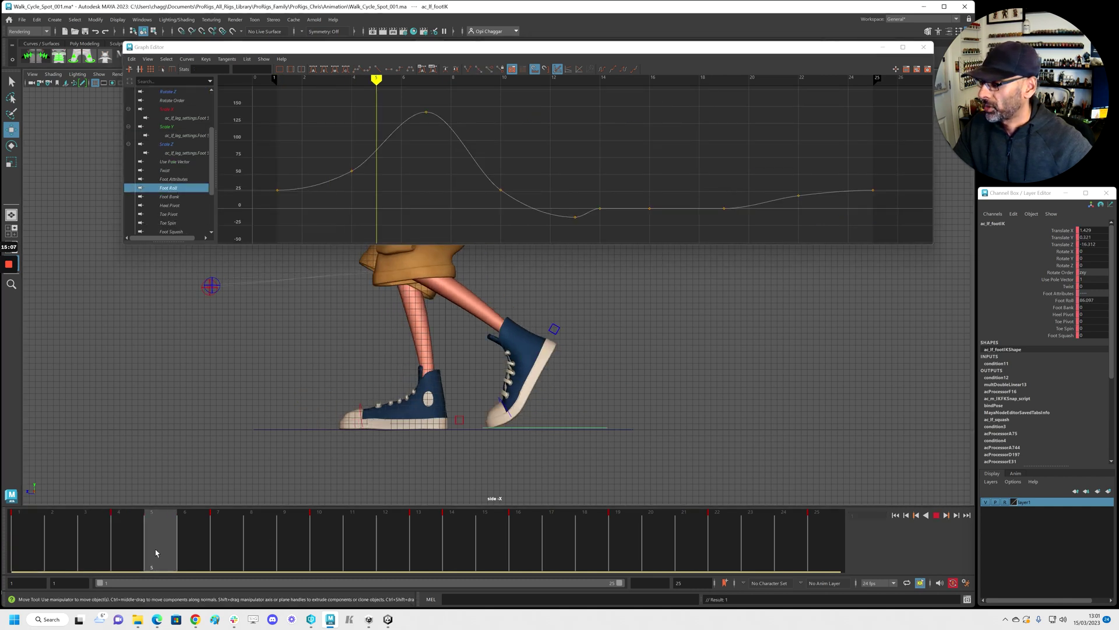
{"action": "left_click", "coordinate": [720, 552]}
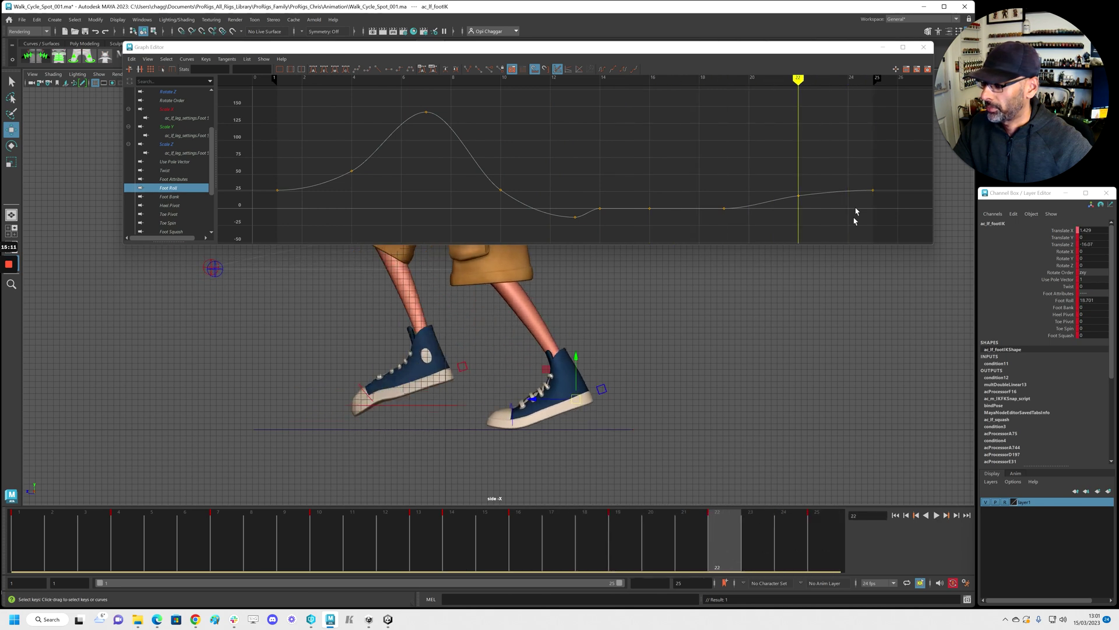
{"action": "left_click_drag", "start_coordinate": [790, 186], "coordinate": [809, 207]}
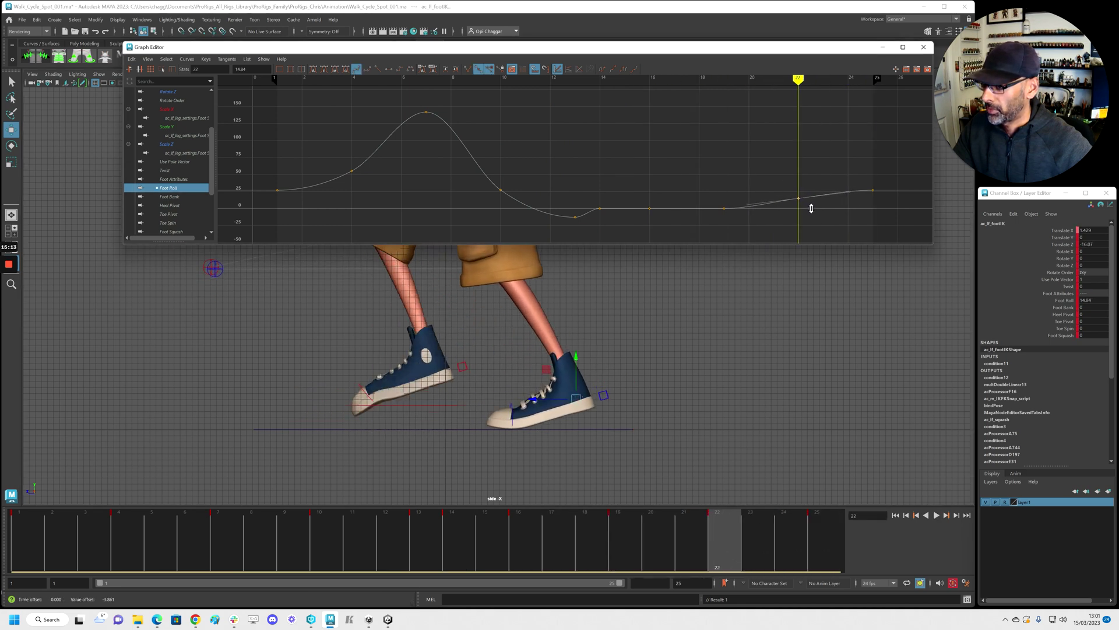
{"action": "middle_click_drag", "start_coordinate": [812, 210], "coordinate": [813, 211]}
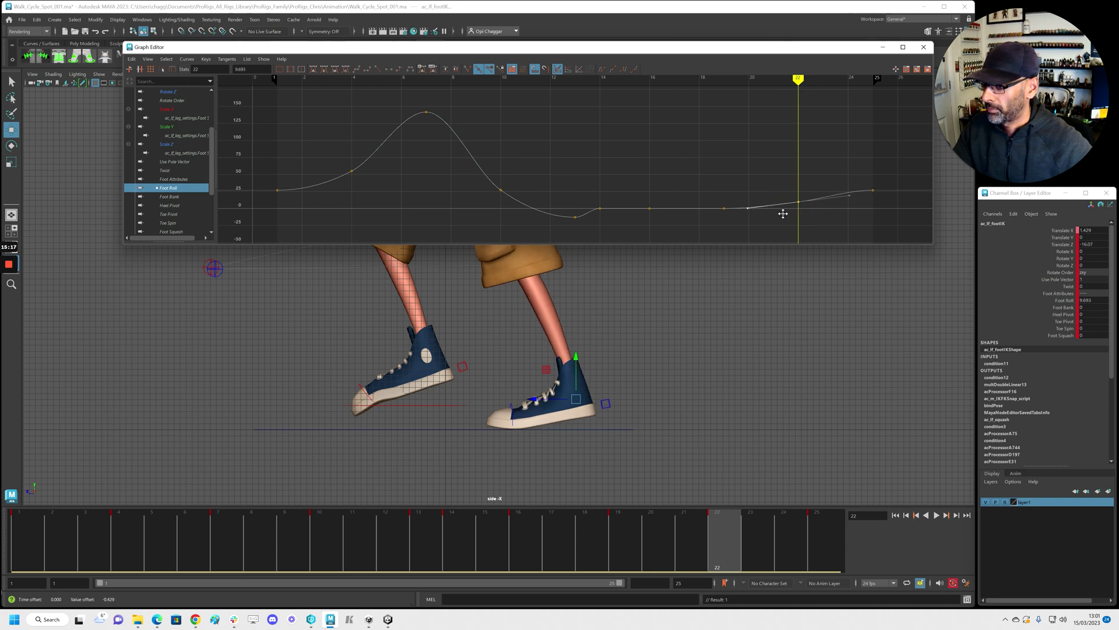
{"action": "key", "text": "alt+v"}
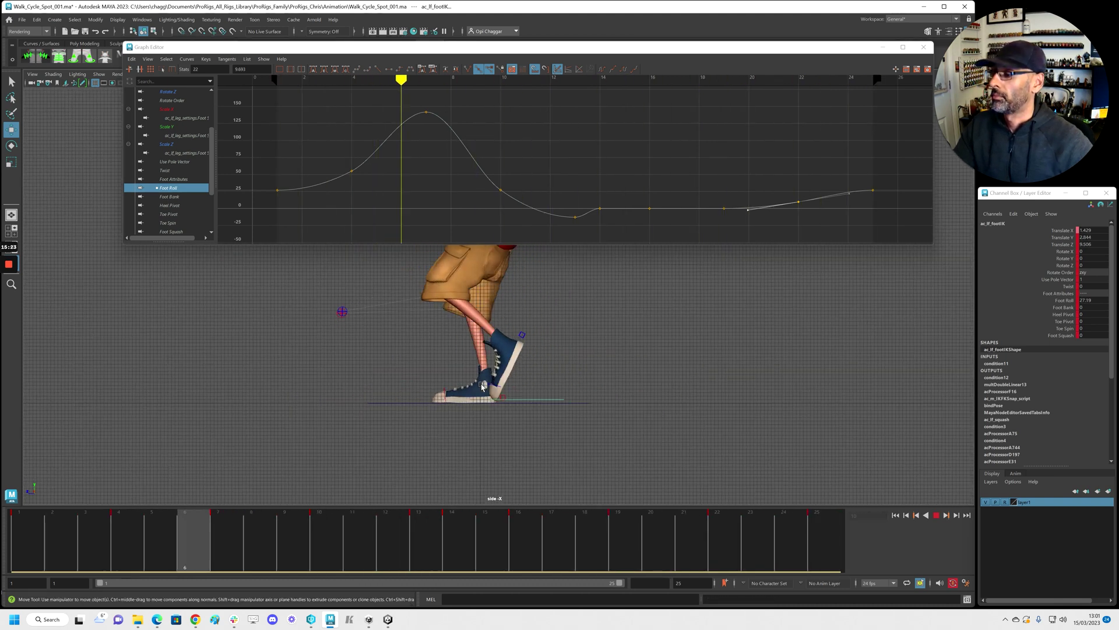
Lower the left foot's Translate Z key at frame 4 to -19.127 and play the cycle
{"action": "left_click", "coordinate": [124, 537]}
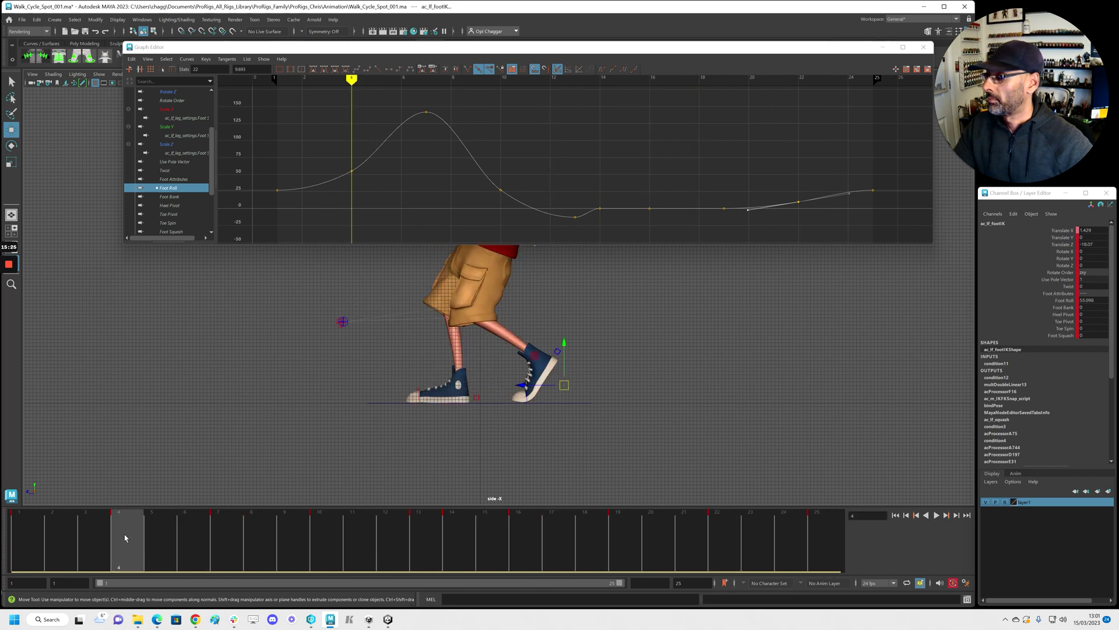
{"action": "left_click", "coordinate": [183, 137]}
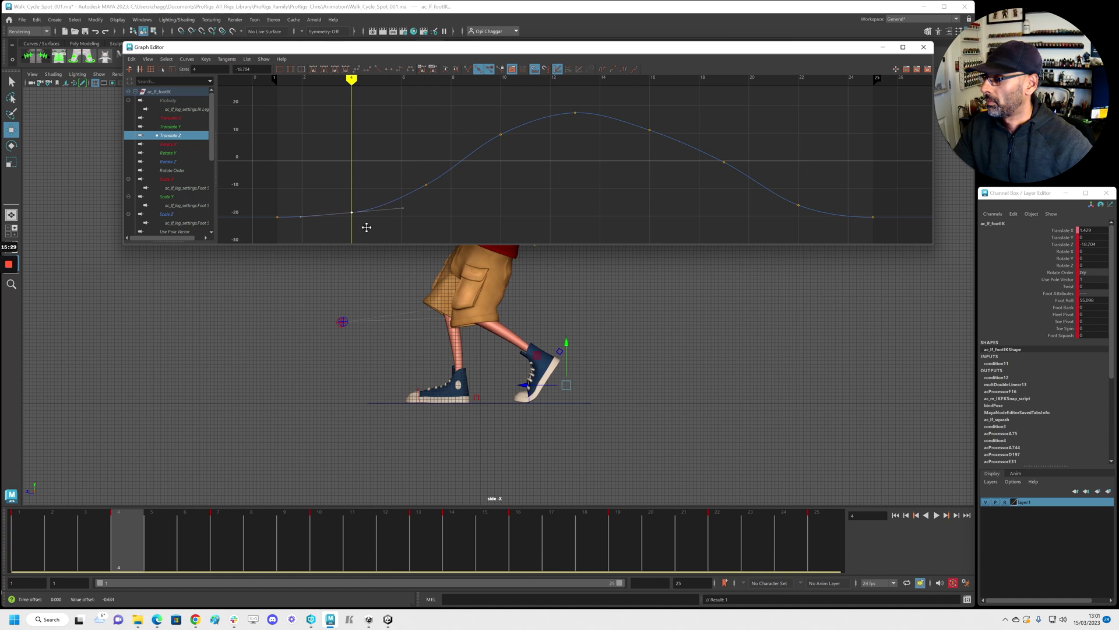
{"action": "key", "text": "alt+v"}
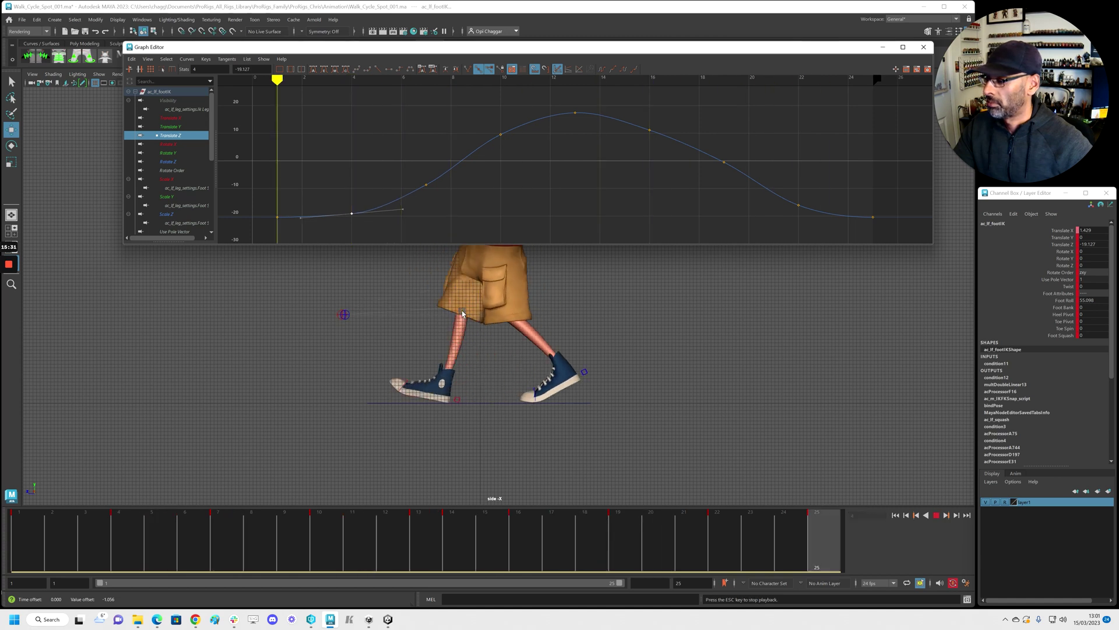
Set the left foot's Translate Z curve to cycle past its ends, raise the frame 4 key to about -18.4 with steeper tangents, and play
{"action": "key", "text": "Escape"}
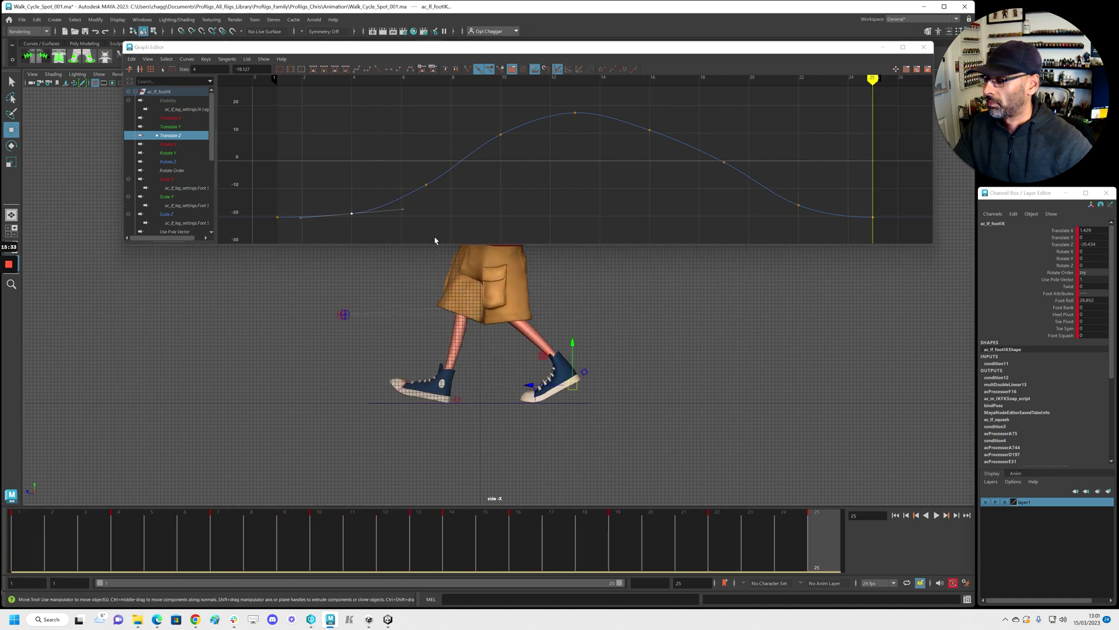
{"action": "middle_click", "coordinate": [391, 185]}
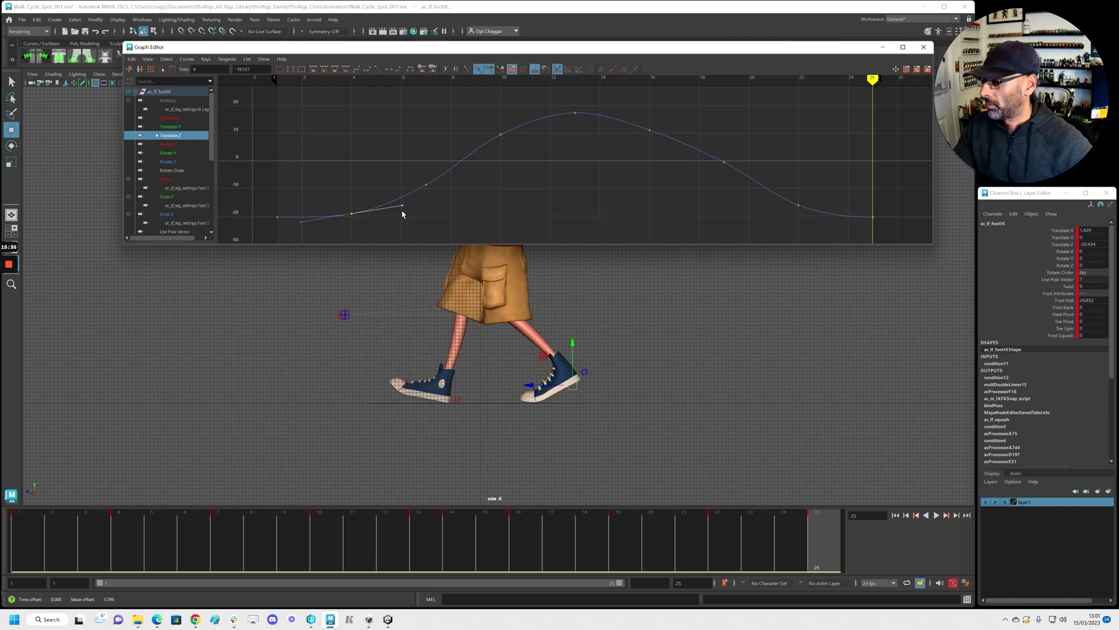
{"action": "right_click_drag", "start_coordinate": [403, 154], "coordinate": [385, 154], "text": "alt"}
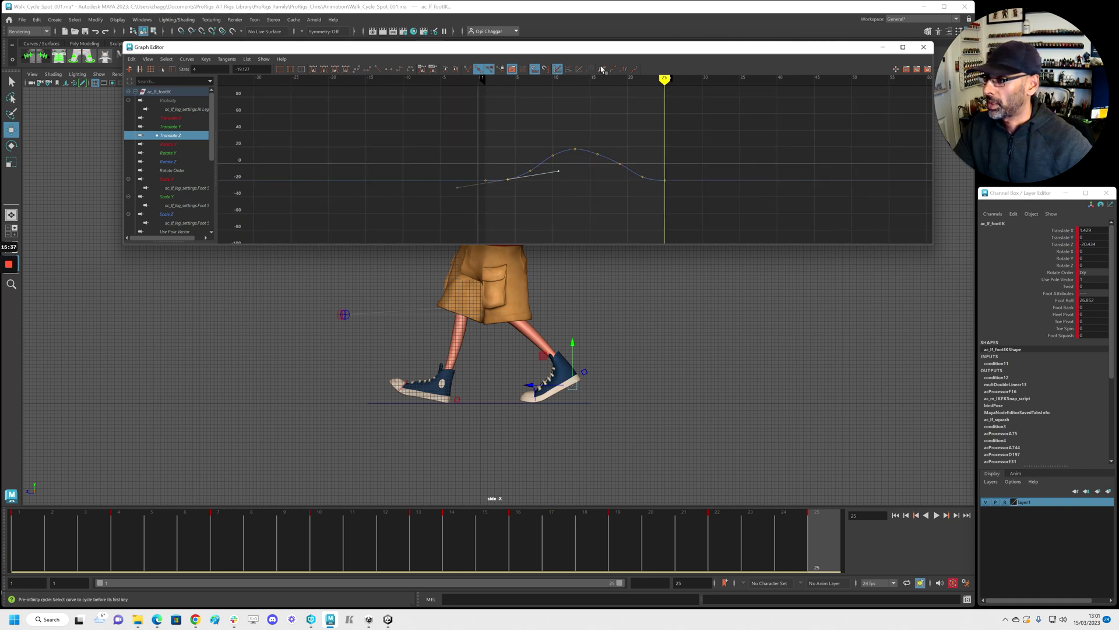
{"action": "key", "text": "f"}
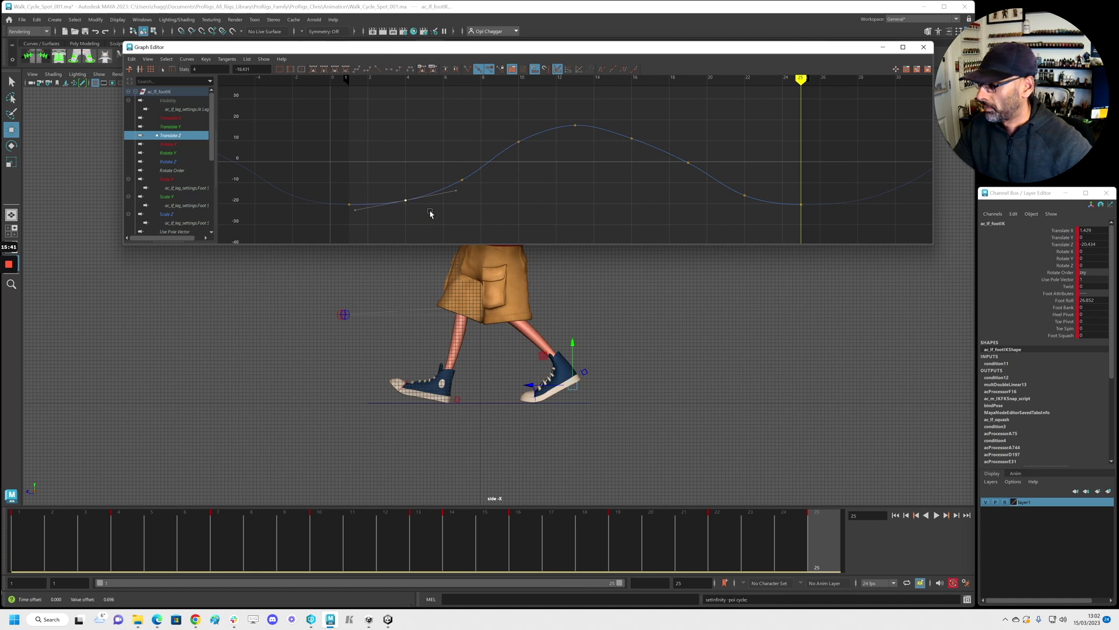
{"action": "key", "text": "alt+v"}
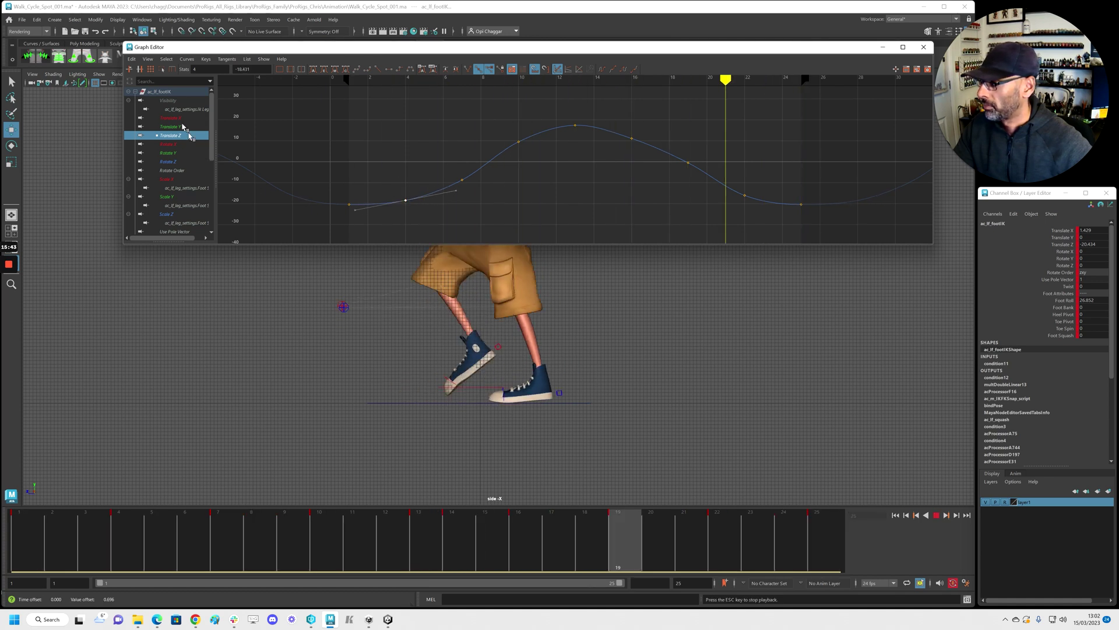
Set the left foot's Foot Roll curve to cycle past its ends, adjust its keys at frames 4 and 22, and play the cycle
{"action": "key", "text": "Escape"}
{"action": "left_click", "coordinate": [184, 120]}
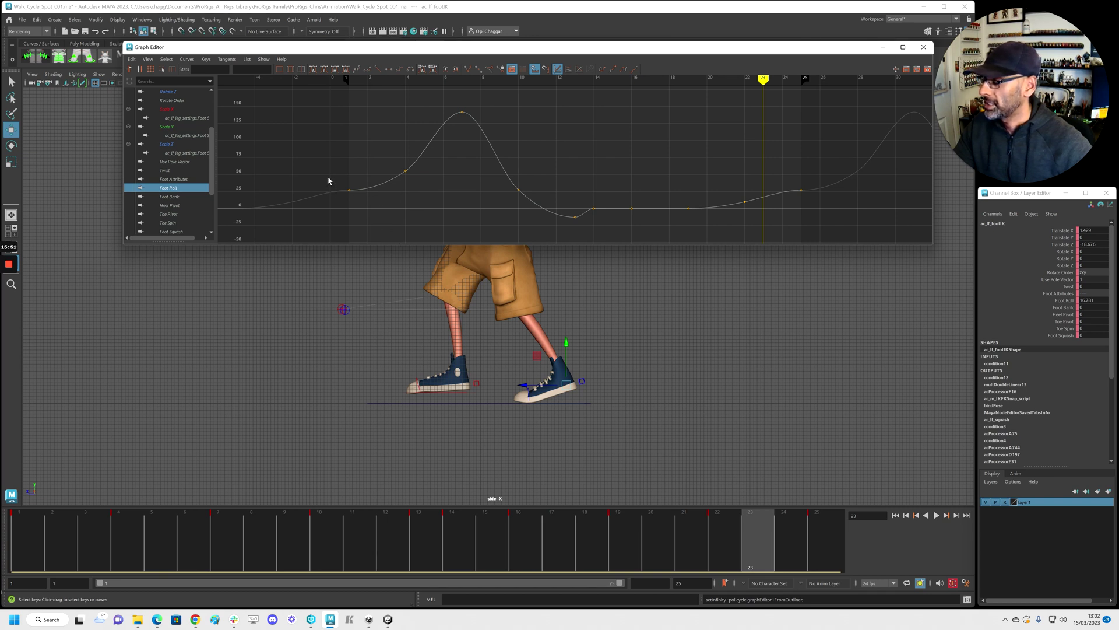
{"action": "key", "text": "alt+v"}
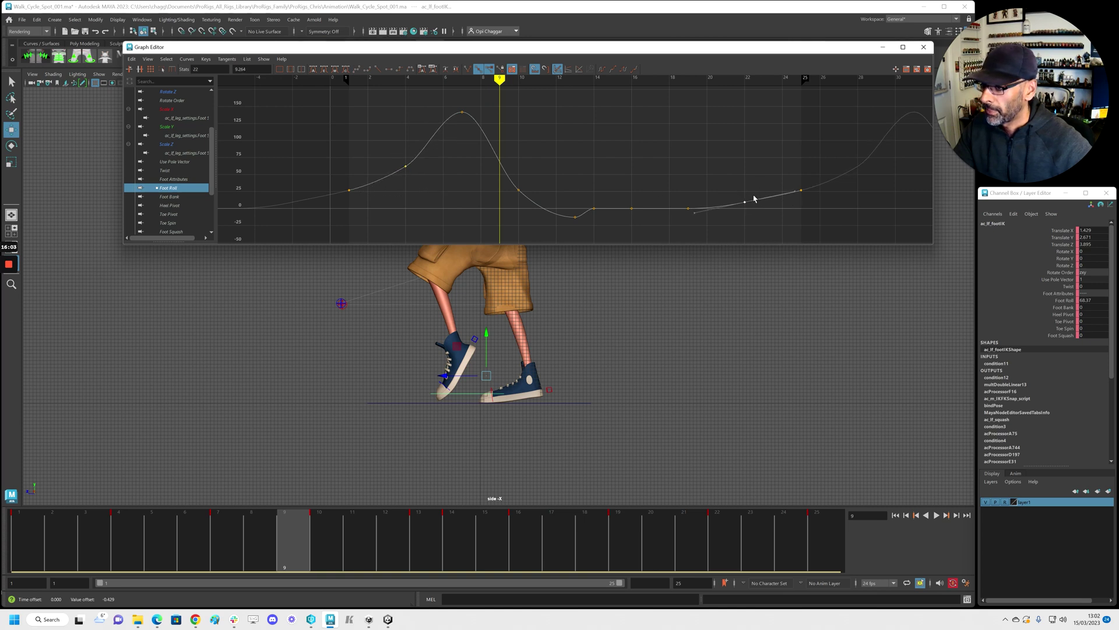
{"action": "key", "text": "alt+v"}
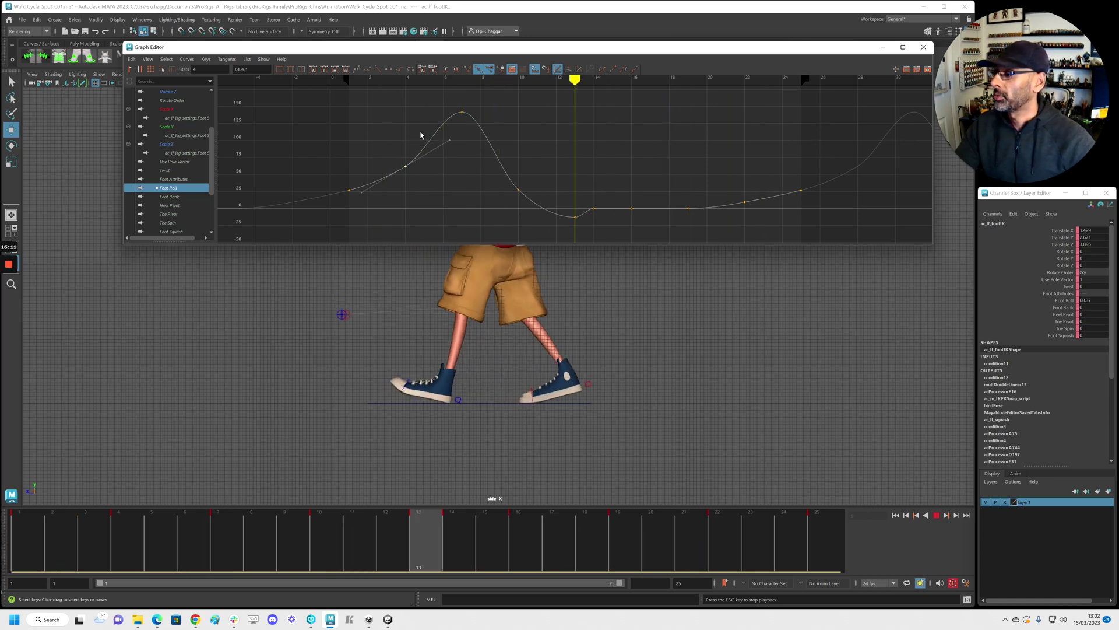
Adjust the tangents of the left foot's Foot Roll keys at frames 4 and 1 to smooth the rise between them
{"action": "left_click", "coordinate": [406, 166]}
{"action": "middle_click_drag", "start_coordinate": [426, 176], "coordinate": [393, 177]}
{"action": "left_click", "coordinate": [350, 190]}
{"action": "left_click", "coordinate": [396, 178]}
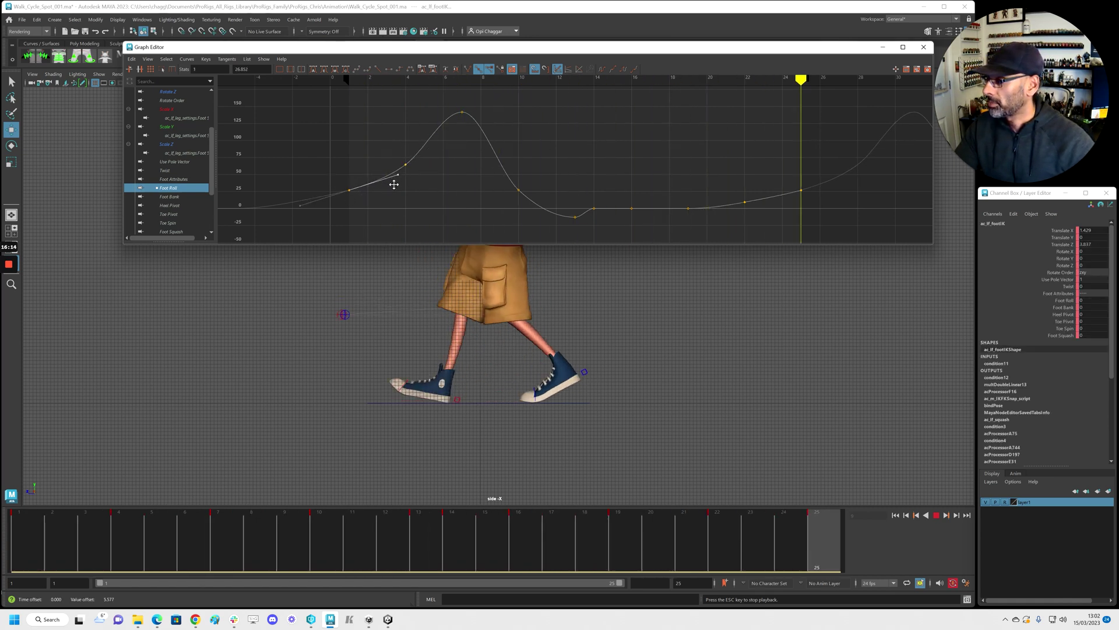
Set the left foot's Foot Roll key at frame 22 to 9.189, judging the pose at that frame, and play the cycle
{"action": "left_click", "coordinate": [801, 190]}
{"action": "left_click", "coordinate": [745, 202]}
{"action": "key", "text": "f"}
{"action": "middle_click_drag", "start_coordinate": [594, 202], "coordinate": [595, 209]}
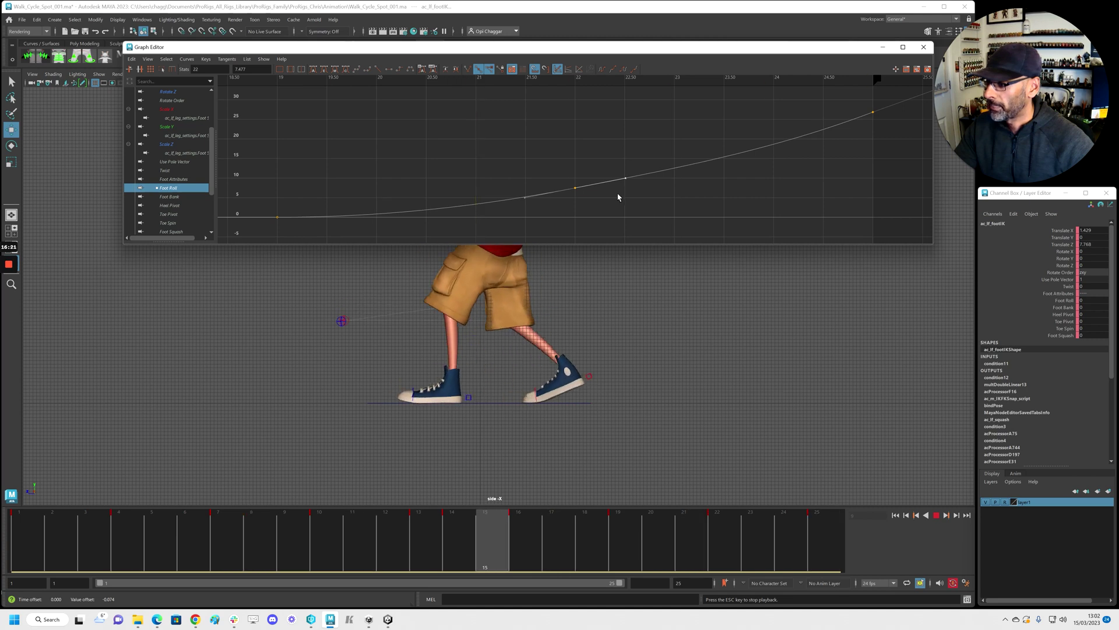
{"action": "left_click_drag", "start_coordinate": [647, 552], "coordinate": [733, 551]}
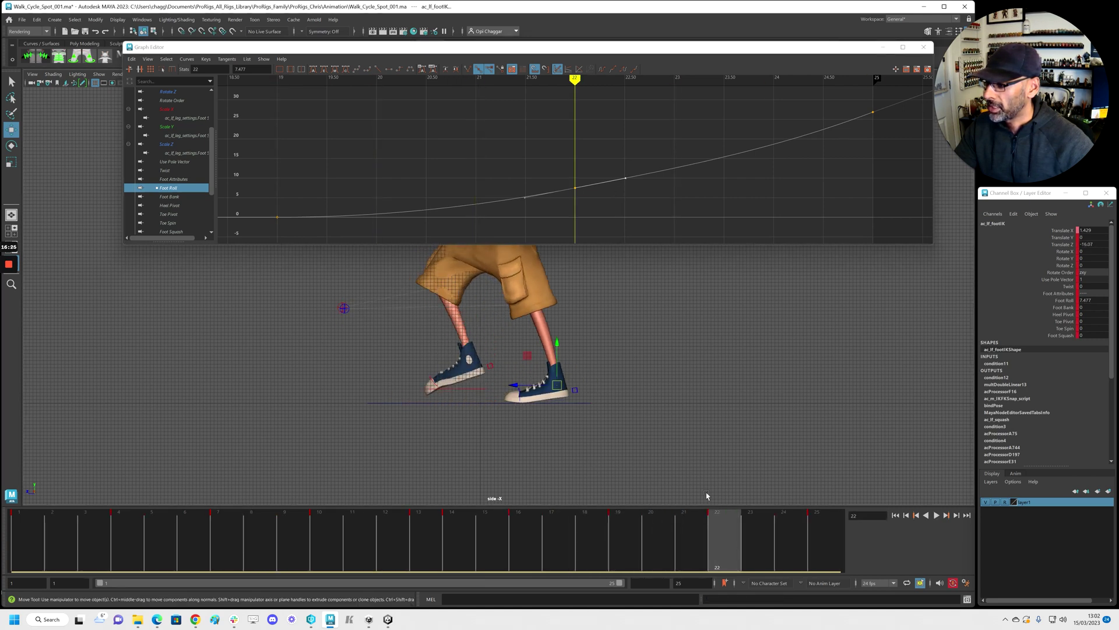
{"action": "left_click", "coordinate": [601, 210]}
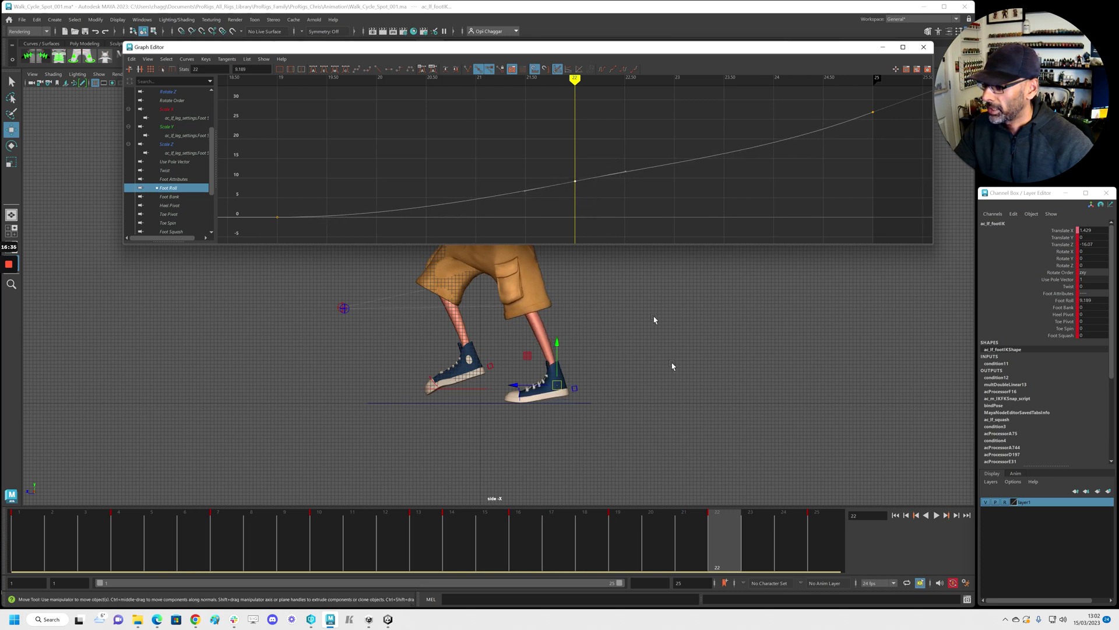
{"action": "key", "text": "alt+v"}
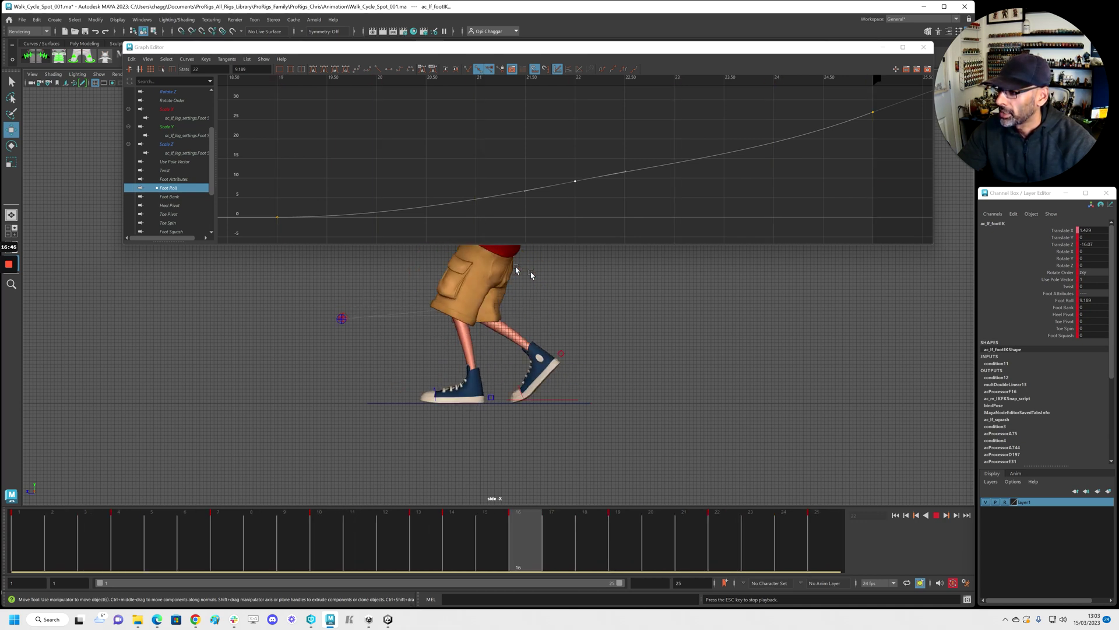
Move the Graph Editor out of the way and play the cycle in a full-size perspective view to examine the whole body from the front
{"action": "key", "text": "Escape"}
{"action": "left_click_drag", "start_coordinate": [402, 49], "coordinate": [1118, 70]}
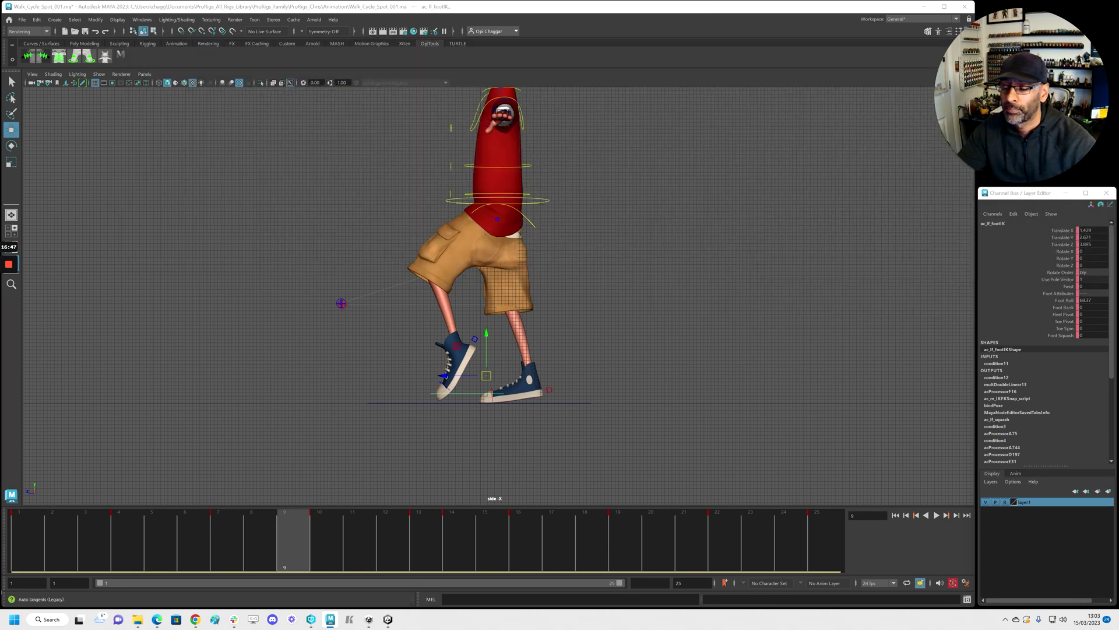
{"action": "key", "text": "alt+v"}
{"action": "key", "text": "space"}
{"action": "key", "text": "space"}
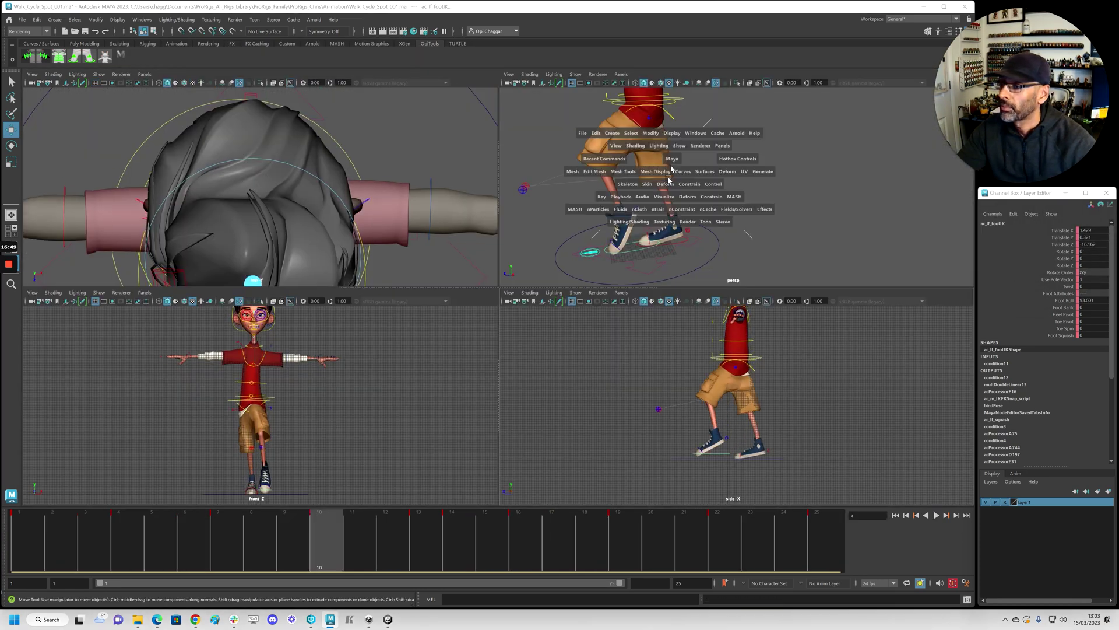
{"action": "left_click_drag", "start_coordinate": [677, 261], "coordinate": [622, 263], "text": "alt"}
{"action": "right_click_drag", "start_coordinate": [622, 266], "coordinate": [283, 283], "text": "alt"}
{"action": "left_click_drag", "start_coordinate": [325, 285], "coordinate": [480, 270], "text": "alt"}
{"action": "middle_click_drag", "start_coordinate": [477, 270], "coordinate": [506, 325], "text": "alt"}
{"action": "right_click_drag", "start_coordinate": [440, 327], "coordinate": [462, 337], "text": "alt"}
{"action": "left_click_drag", "start_coordinate": [462, 337], "coordinate": [490, 333], "text": "alt"}
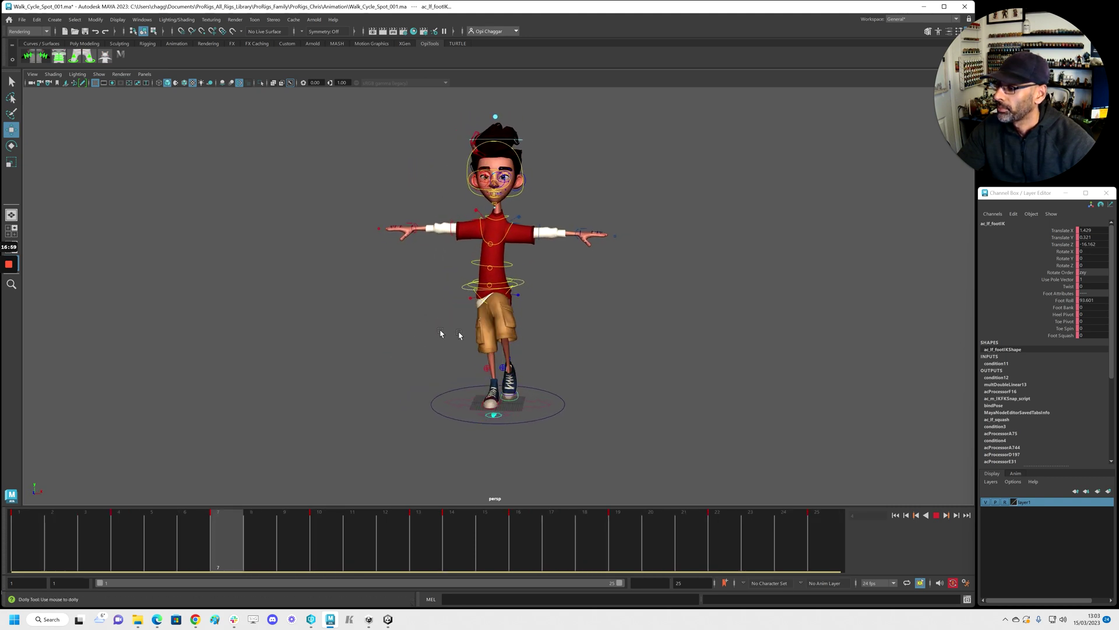
{"action": "right_click_drag", "start_coordinate": [441, 331], "coordinate": [501, 347], "text": "alt"}
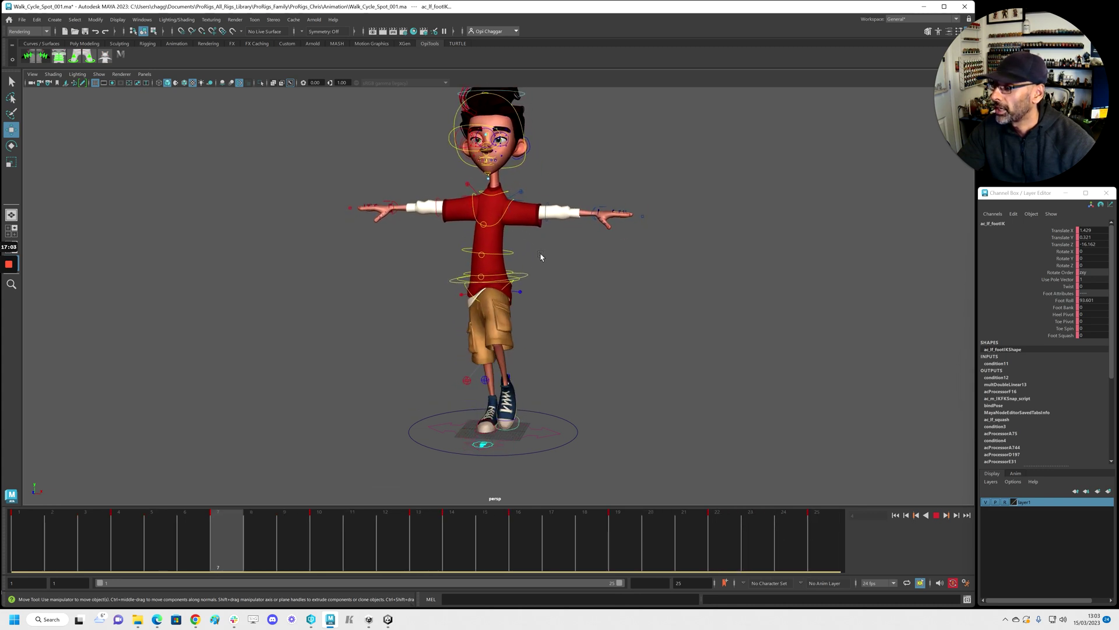
Step through the keyed poses, then play and scrub the cycle from a side angle to examine the leg motion
{"action": "left_click", "coordinate": [32, 551]}
{"action": "right_click_drag", "start_coordinate": [466, 399], "coordinate": [441, 418], "text": "alt"}
{"action": "key", "text": "alt+period"}
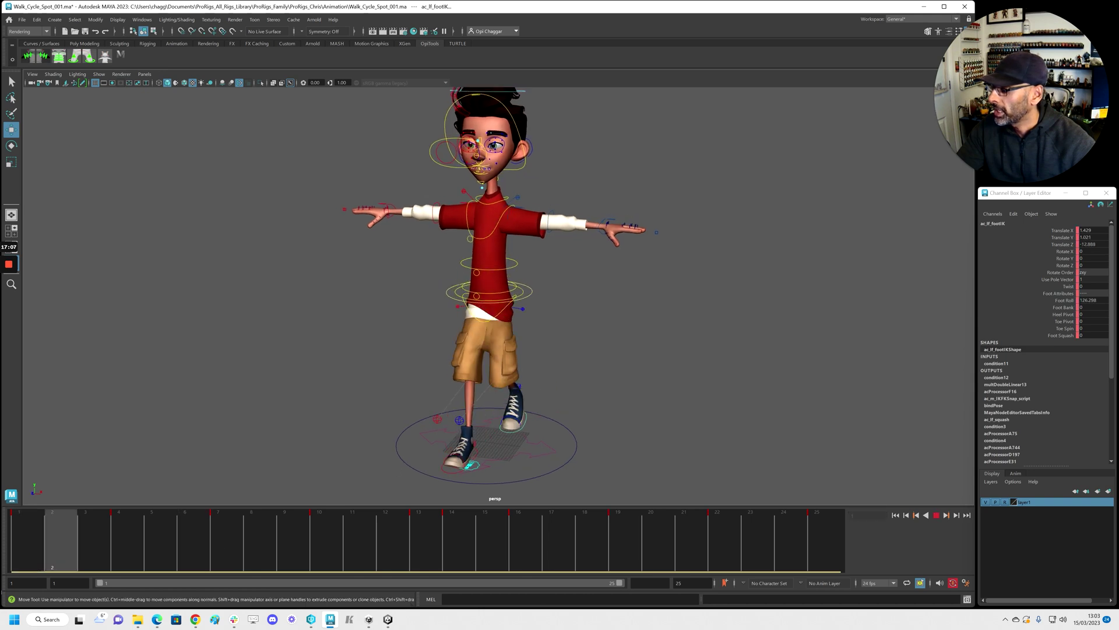
{"action": "key", "text": "alt+comma"}
{"action": "left_click_drag", "start_coordinate": [309, 403], "coordinate": [331, 405], "text": "alt"}
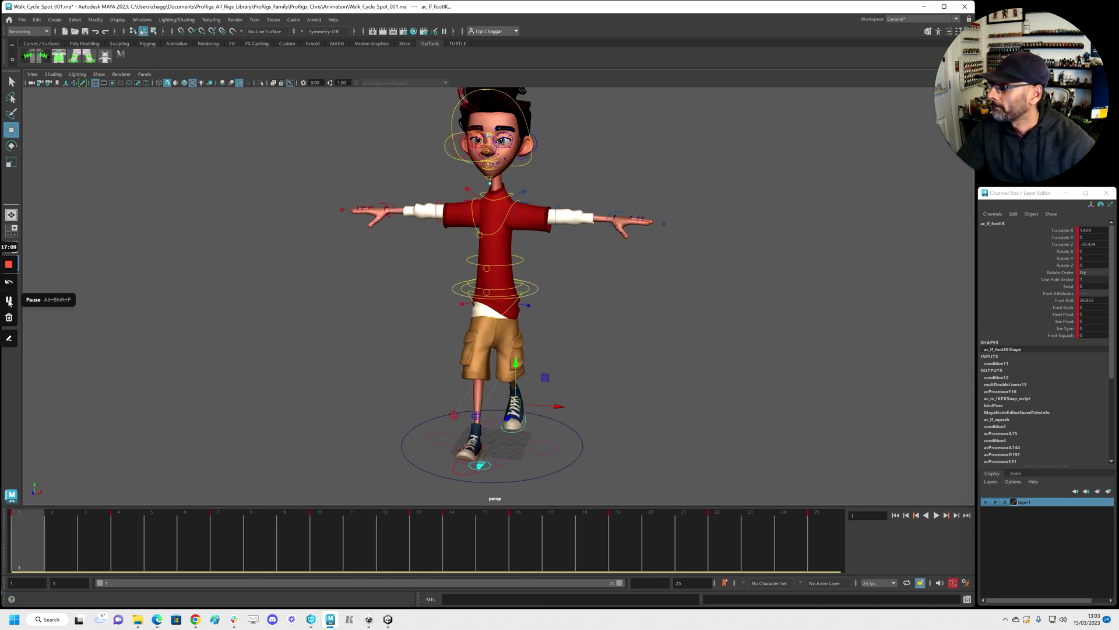
{"action": "left_click_drag", "start_coordinate": [582, 370], "coordinate": [394, 357], "text": "alt"}
{"action": "key", "text": "alt+v"}
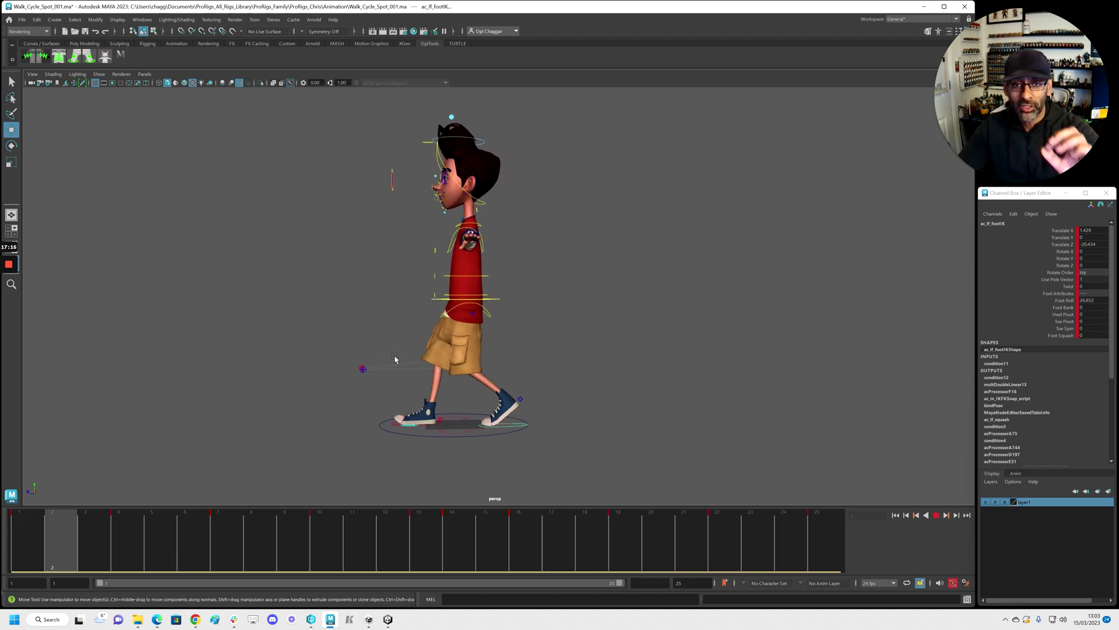
{"action": "key", "text": "alt+v"}
{"action": "left_click_drag", "start_coordinate": [395, 544], "coordinate": [24, 544]}
{"action": "key", "text": "alt+v"}
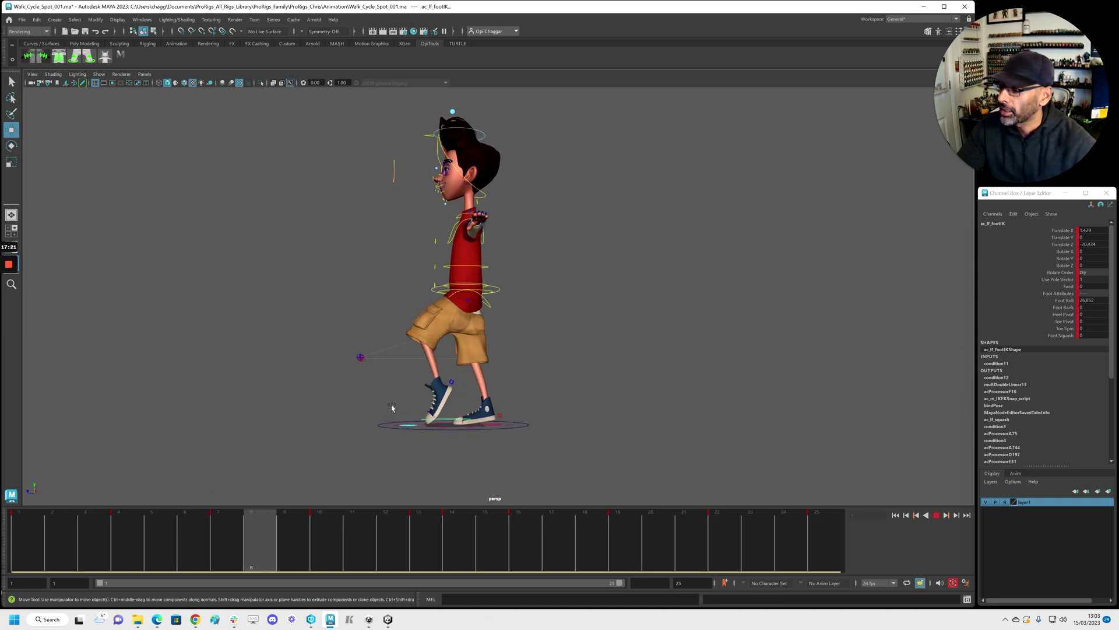
Play the cycle from front and three-quarter angles to examine the hips and legs, with the left hip control selected
{"action": "mouse_move", "coordinate": [402, 407]}
{"action": "left_mouse_down", "text": "alt"}
{"action": "mouse_move", "coordinate": [457, 411]}
{"action": "mouse_move", "coordinate": [413, 410]}
{"action": "left_mouse_up", "text": "alt"}
{"action": "right_click_drag", "start_coordinate": [425, 367], "coordinate": [598, 364], "text": "alt"}
{"action": "left_click_drag", "start_coordinate": [598, 363], "coordinate": [510, 348], "text": "alt"}
{"action": "key", "text": "alt+v"}
{"action": "left_click", "coordinate": [539, 316]}
{"action": "key", "text": "ctrl+z"}
{"action": "right_click_drag", "start_coordinate": [510, 347], "coordinate": [442, 342], "text": "alt"}
{"action": "key", "text": "alt+v"}
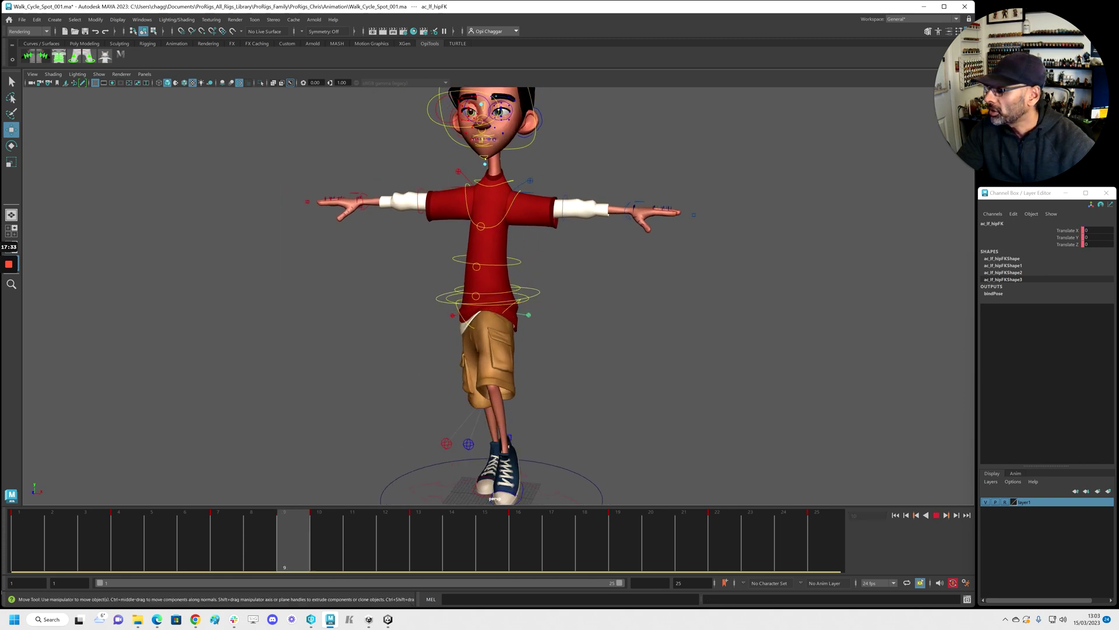
{"action": "left_click_drag", "start_coordinate": [644, 400], "coordinate": [563, 363], "text": "alt"}
{"action": "key", "text": "Escape"}
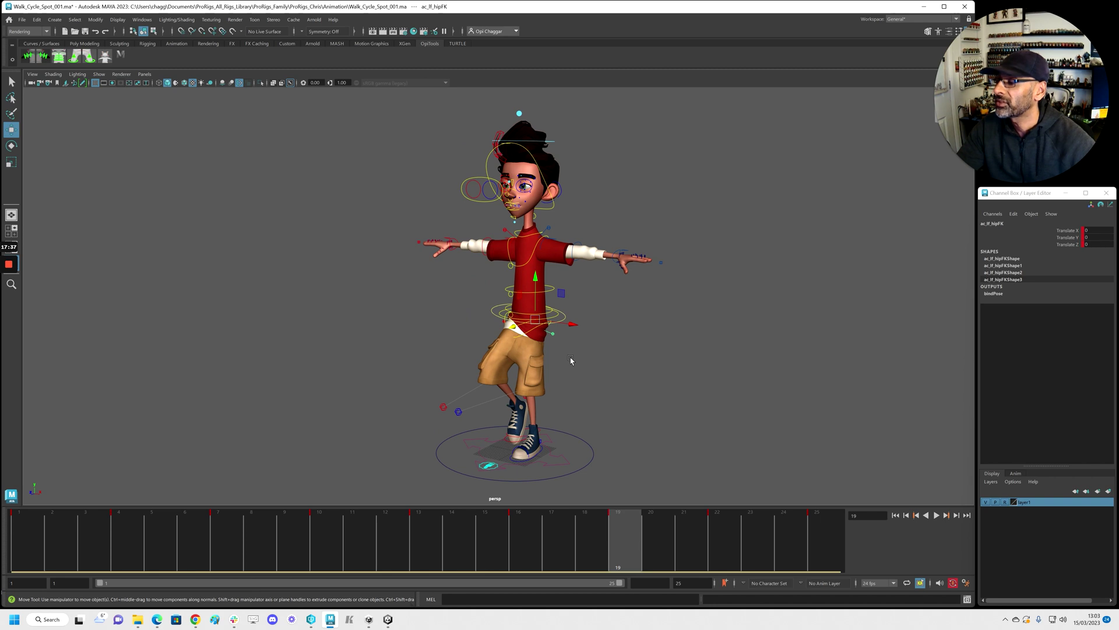